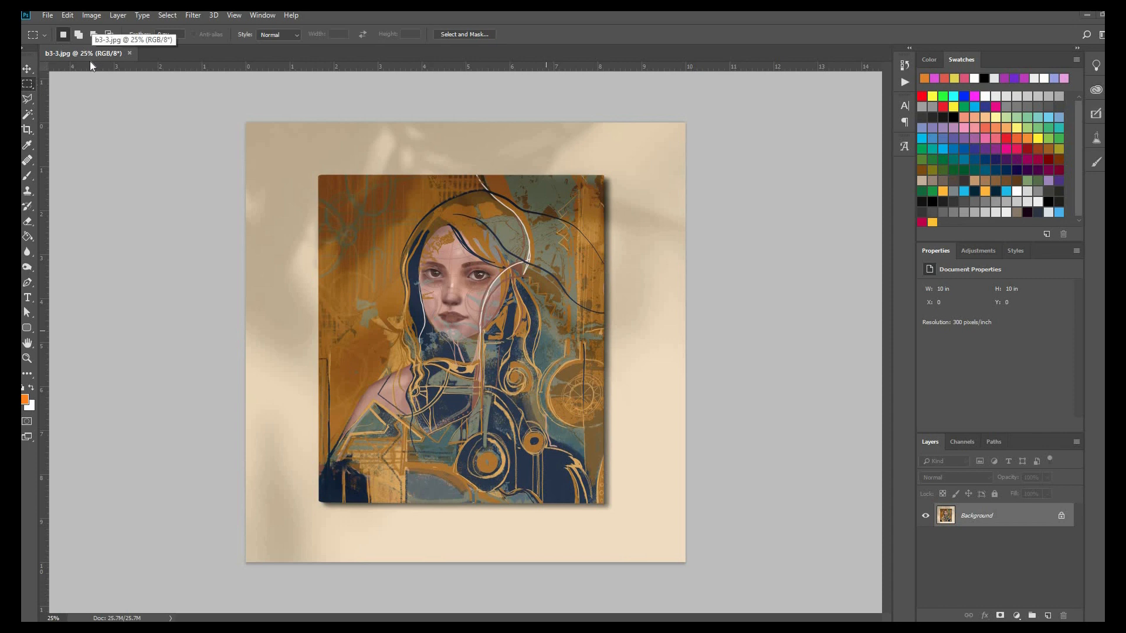
Step: Start setting up a new document and reposition the New Document dialog
{"action": "left_click", "coordinate": [47, 16]}
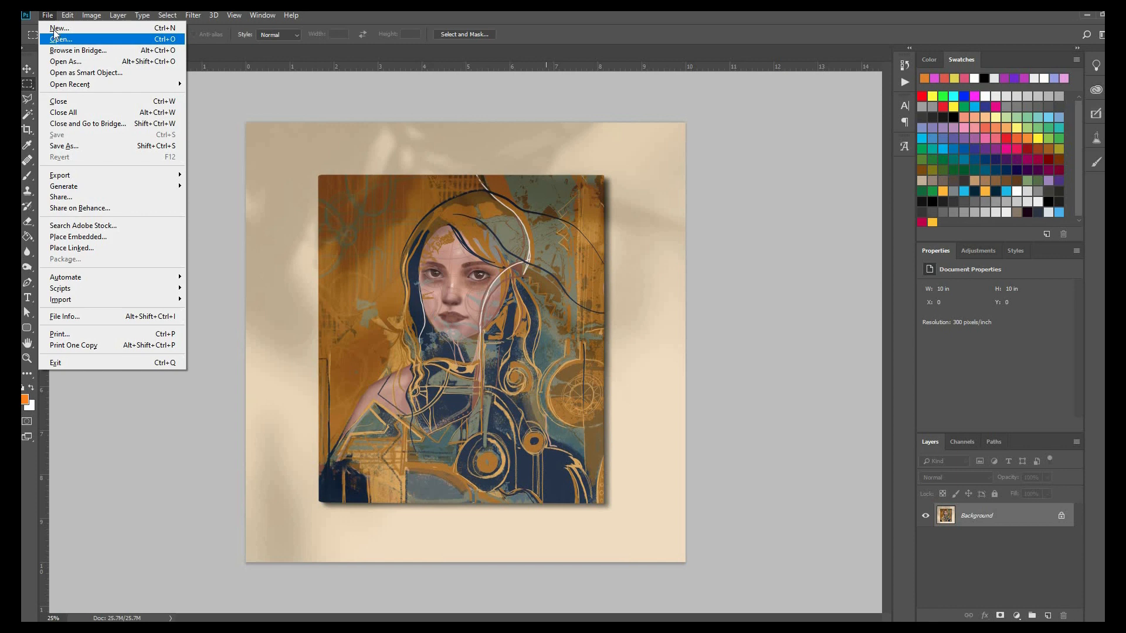
{"action": "left_click", "coordinate": [53, 28]}
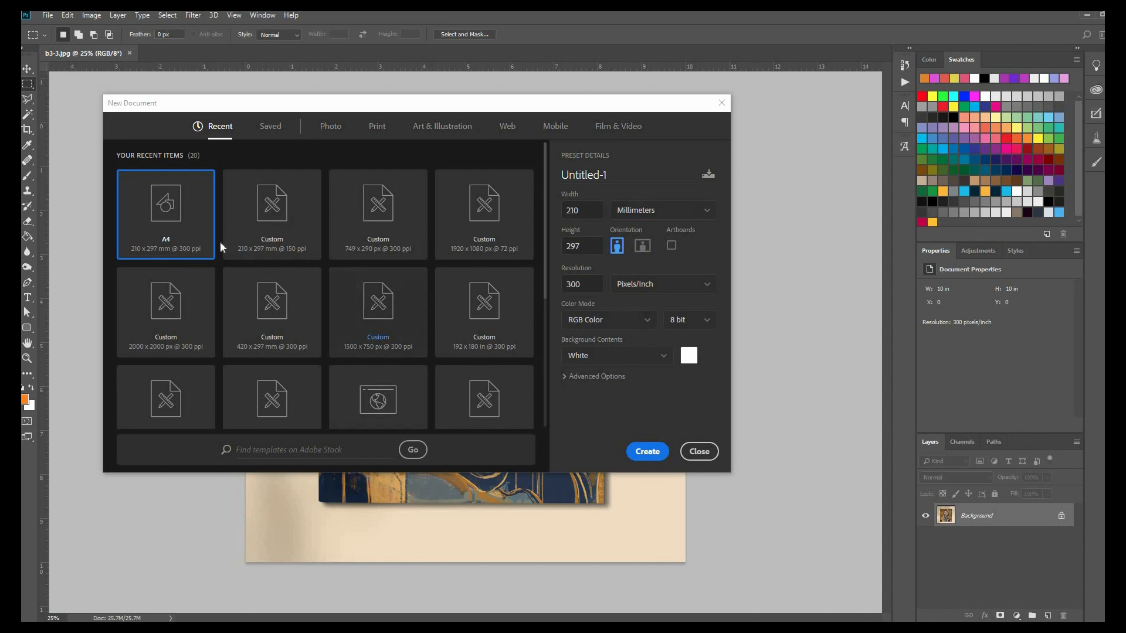
{"action": "left_click", "coordinate": [312, 228]}
{"action": "left_click_drag", "start_coordinate": [387, 104], "coordinate": [409, 130]}
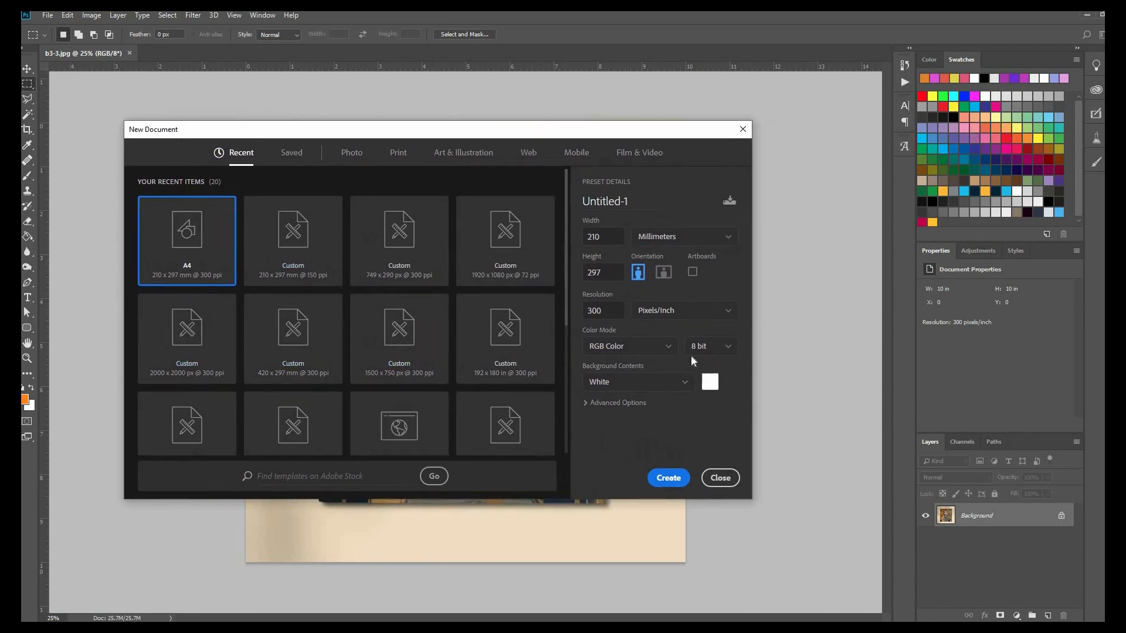
Step: Look through the blank document presets for photo, print, art and illustration, web, mobile, and film and video
{"action": "left_click", "coordinate": [360, 156]}
{"action": "left_click", "coordinate": [388, 153]}
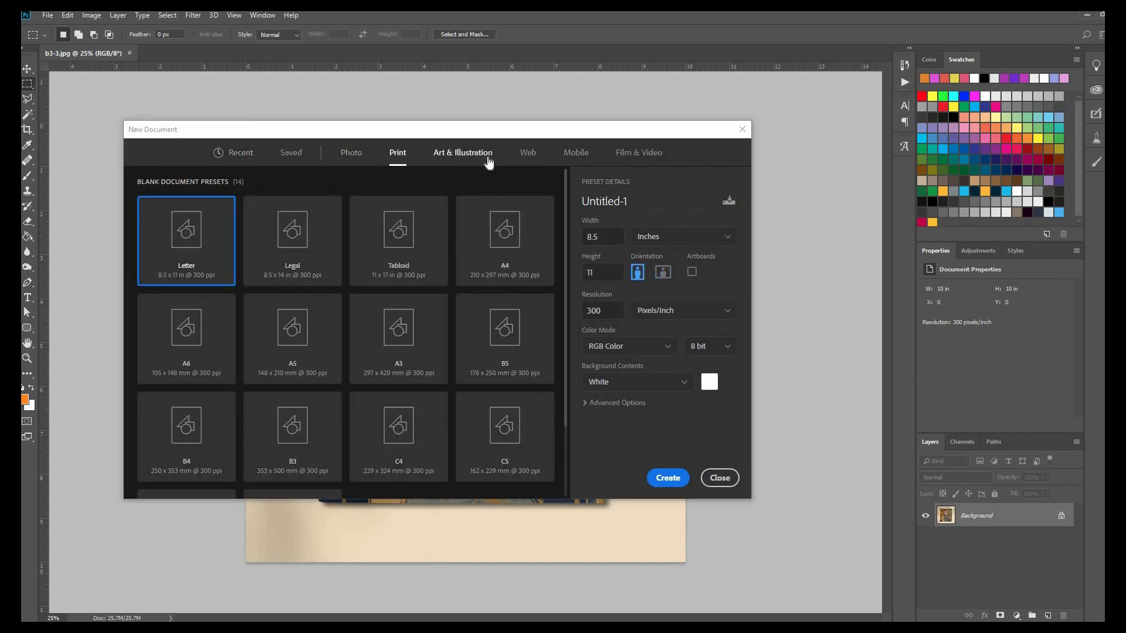
{"action": "left_click", "coordinate": [487, 157]}
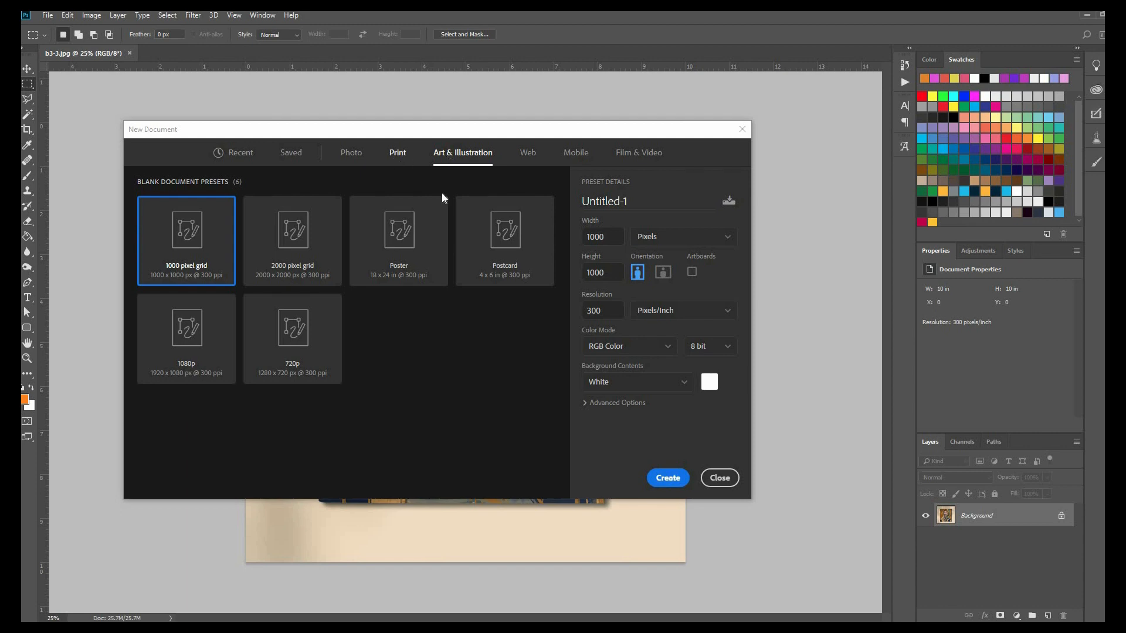
{"action": "left_click", "coordinate": [398, 154]}
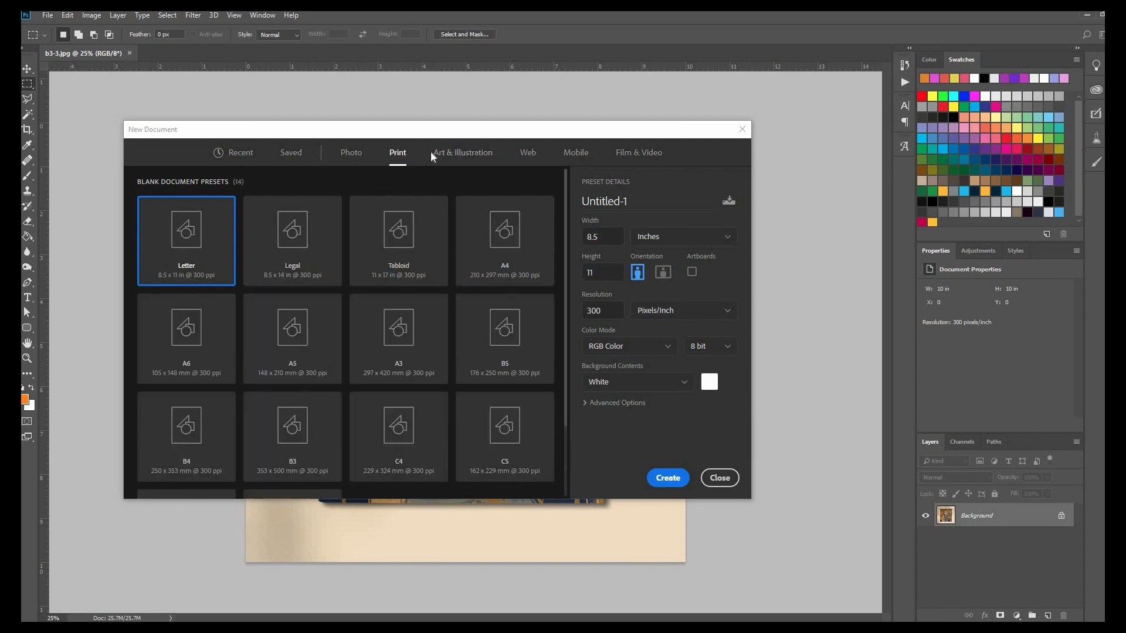
{"action": "left_click", "coordinate": [469, 156]}
{"action": "left_click", "coordinate": [395, 155]}
{"action": "left_click", "coordinate": [502, 257]}
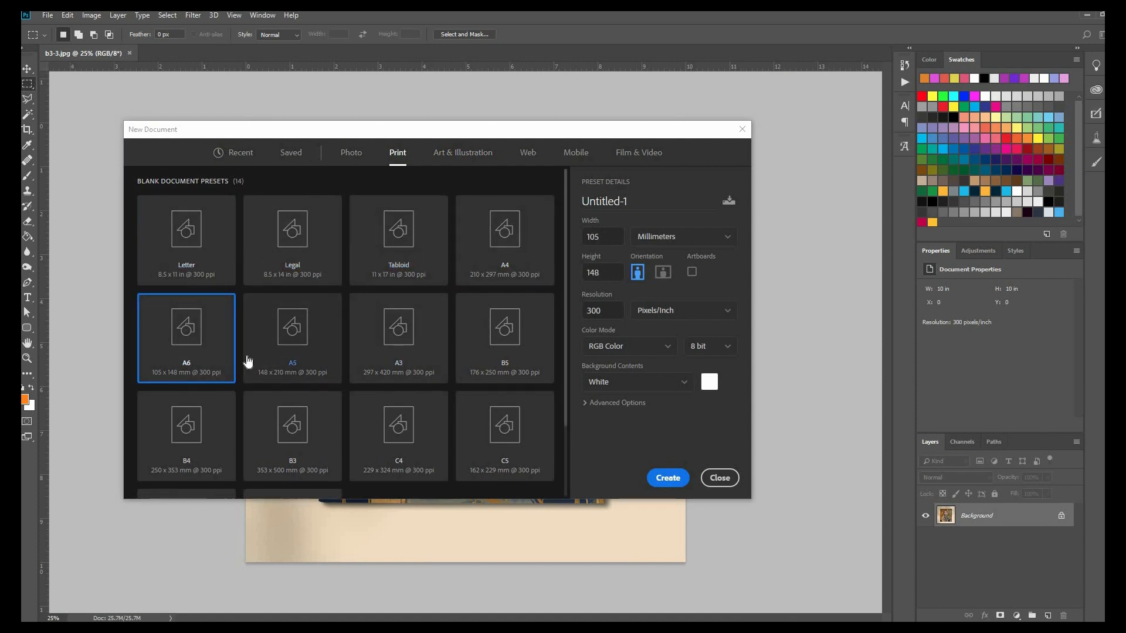
{"action": "scroll", "coordinate": [314, 381], "scroll_direction": "down", "scroll_amount": 2}
{"action": "left_click", "coordinate": [527, 153]}
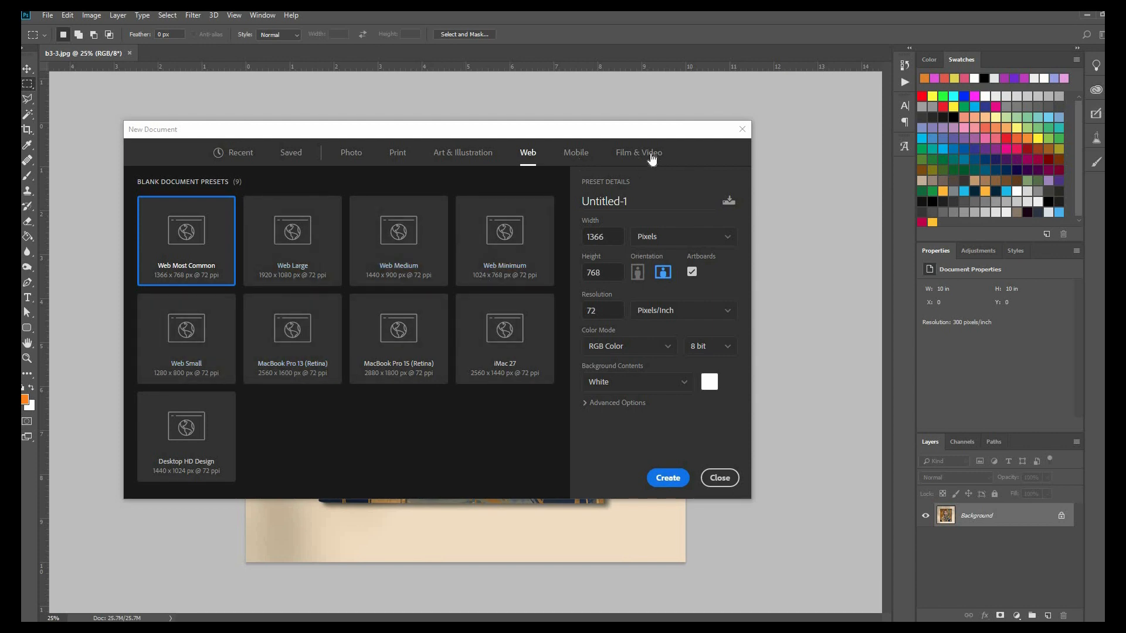
{"action": "left_click", "coordinate": [576, 154]}
{"action": "left_click", "coordinate": [463, 161]}
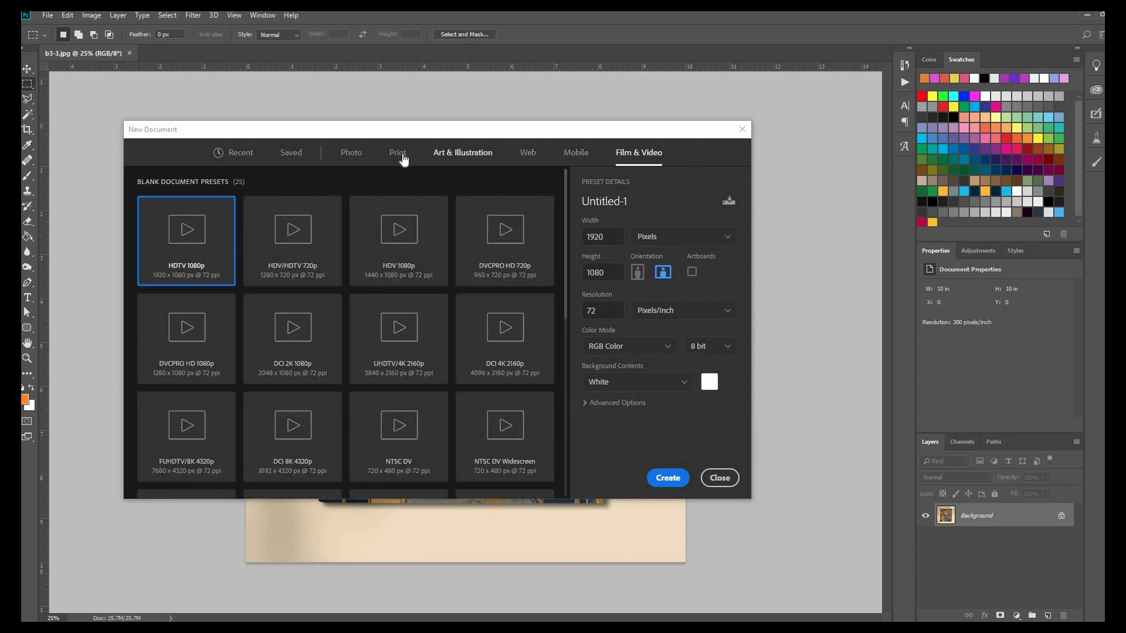
{"action": "left_click", "coordinate": [403, 159]}
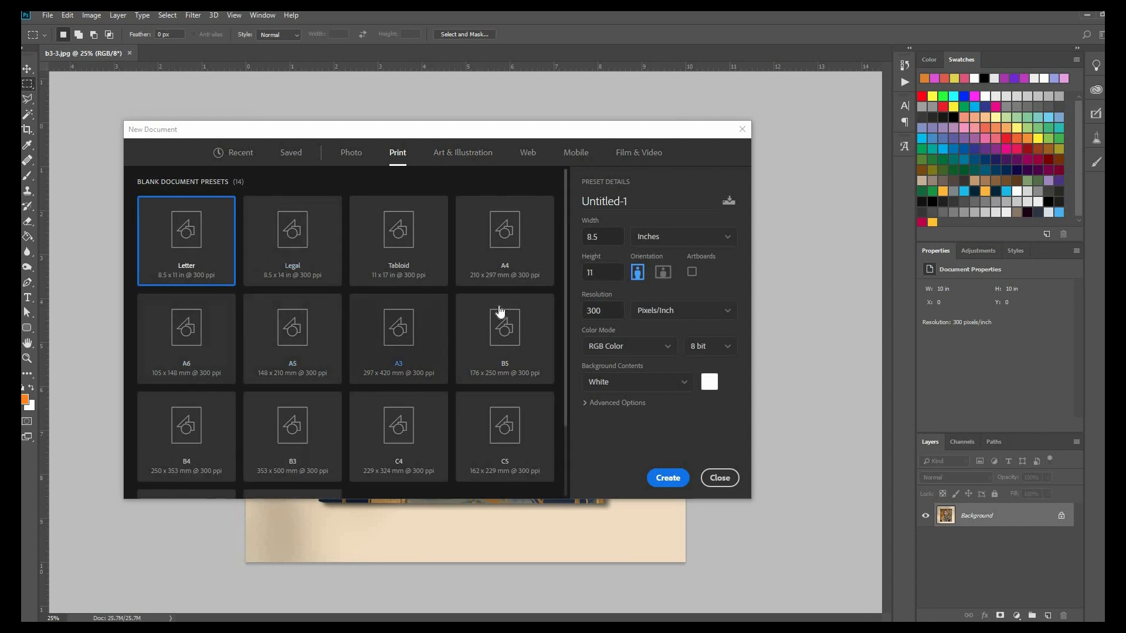
Step: Try the A3 print preset in centimeters and compare it with the A5 and B5 presets
{"action": "left_click", "coordinate": [427, 370]}
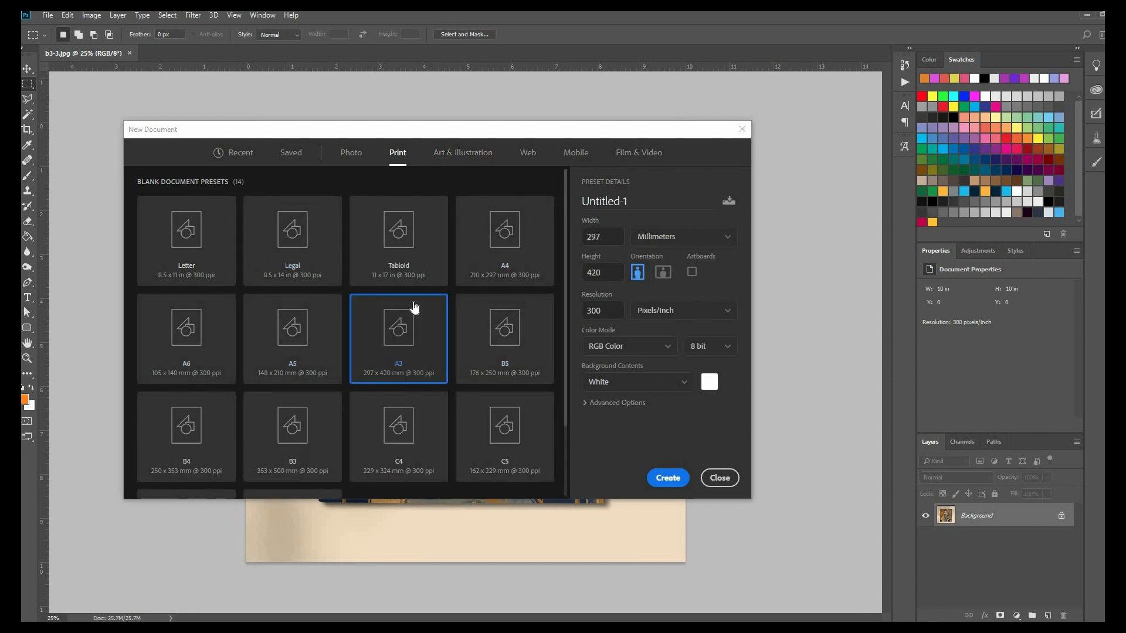
{"action": "left_click", "coordinate": [658, 239]}
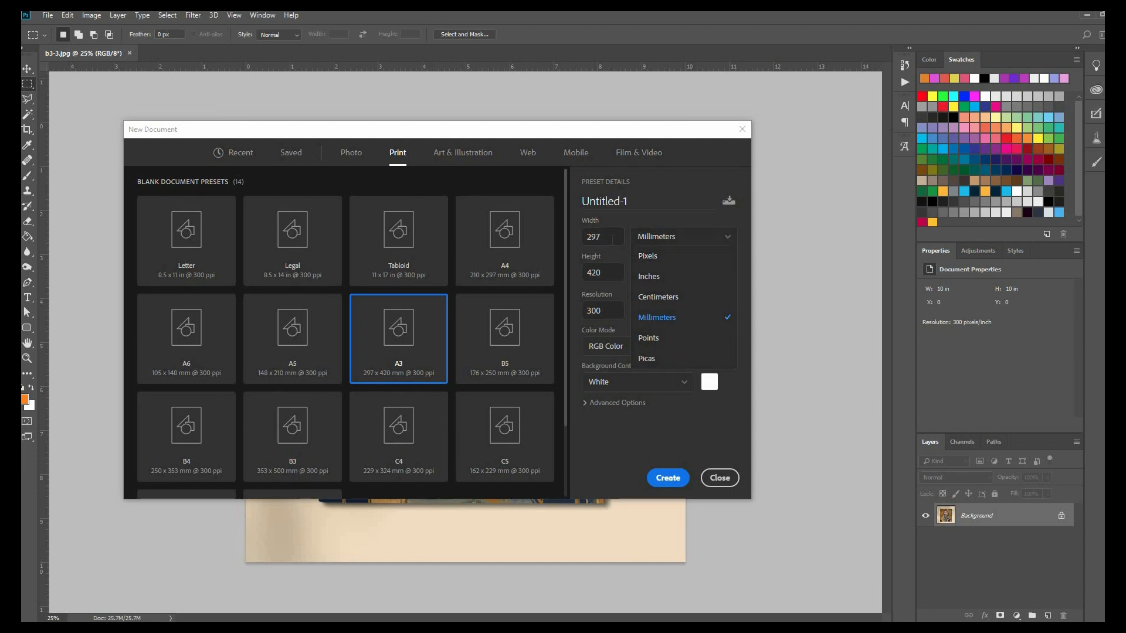
{"action": "left_click", "coordinate": [649, 298]}
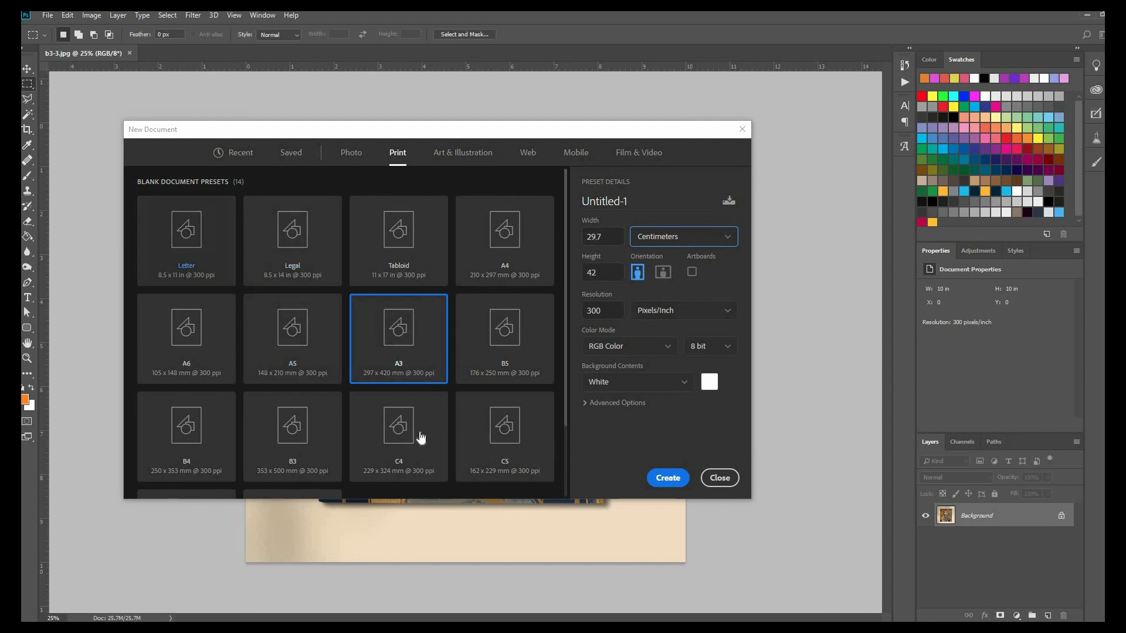
{"action": "left_click", "coordinate": [323, 339]}
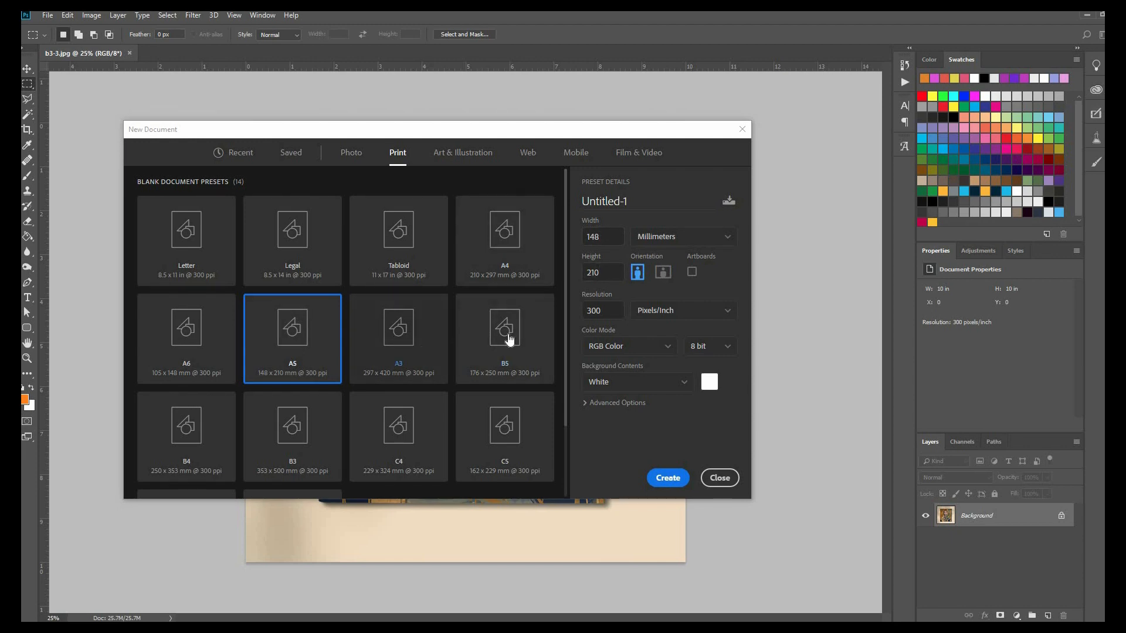
{"action": "left_click", "coordinate": [423, 341]}
{"action": "left_click", "coordinate": [504, 339]}
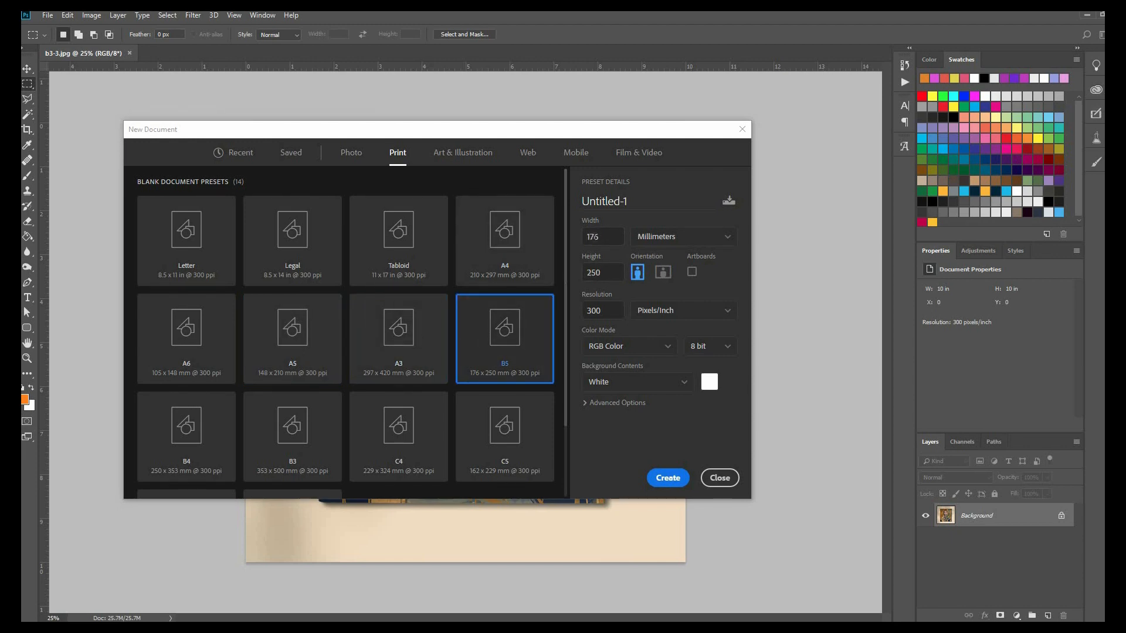
Step: Choose the A3 print preset and set the document's units to centimeters
{"action": "left_click", "coordinate": [403, 351]}
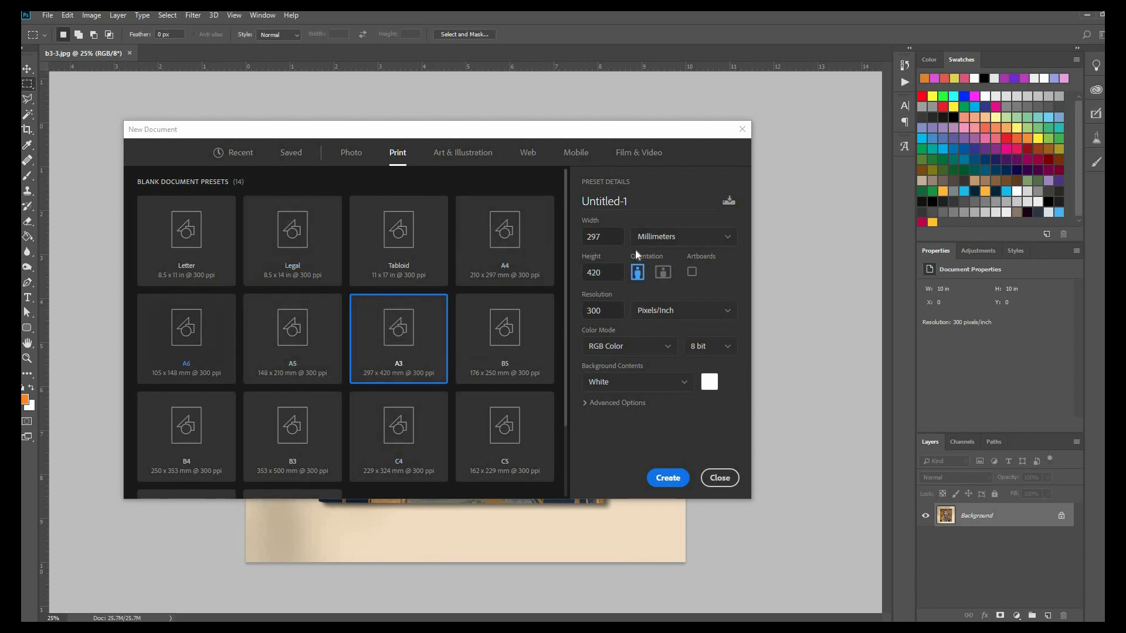
{"action": "left_click", "coordinate": [681, 237]}
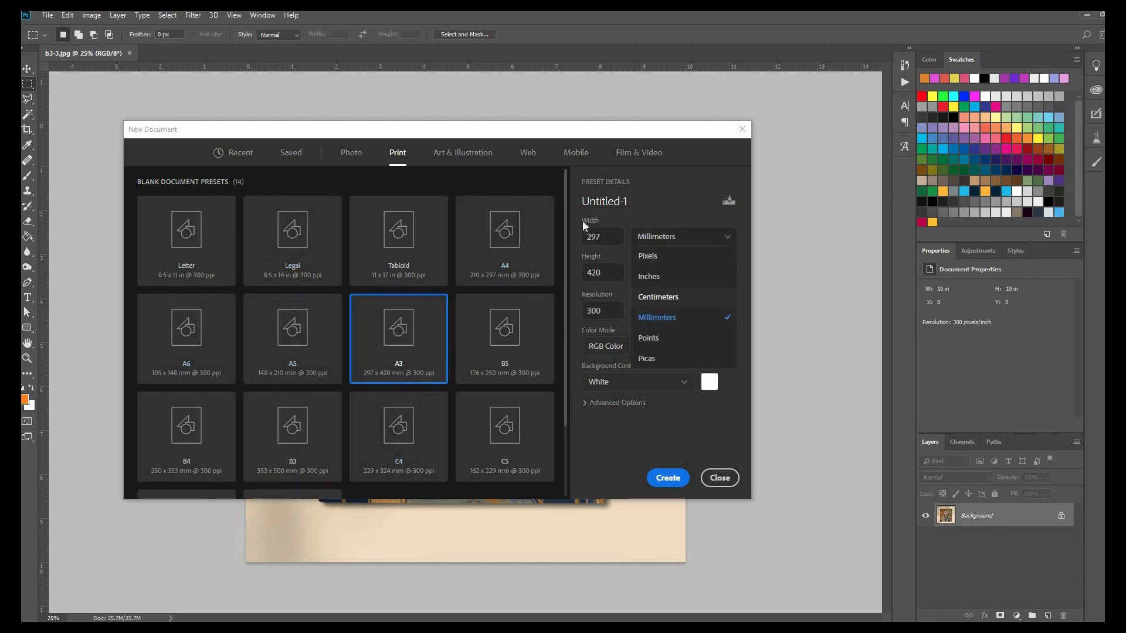
{"action": "left_click", "coordinate": [663, 313]}
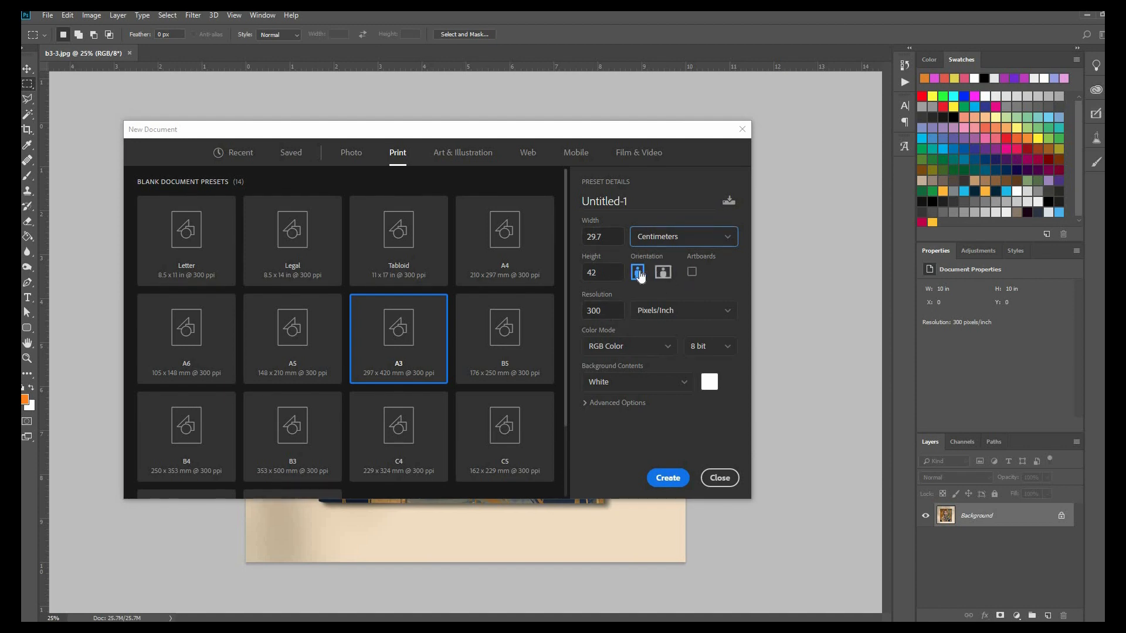
Step: Compare portrait and landscape orientation for the A3 document and set it to landscape
{"action": "left_click", "coordinate": [661, 277]}
{"action": "left_click", "coordinate": [635, 275]}
{"action": "left_click", "coordinate": [661, 276]}
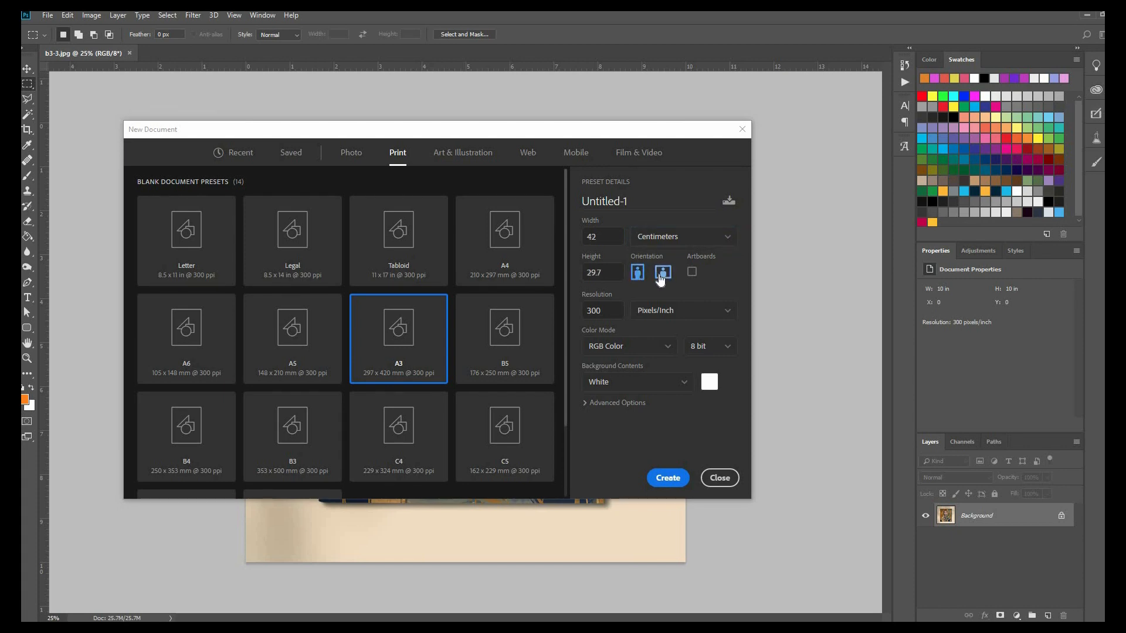
{"action": "left_click", "coordinate": [637, 275]}
{"action": "left_click", "coordinate": [661, 274]}
Step: Try resolutions of 72 and 100 pixels/inch for the new document
{"action": "left_click_drag", "start_coordinate": [588, 311], "coordinate": [605, 312]}
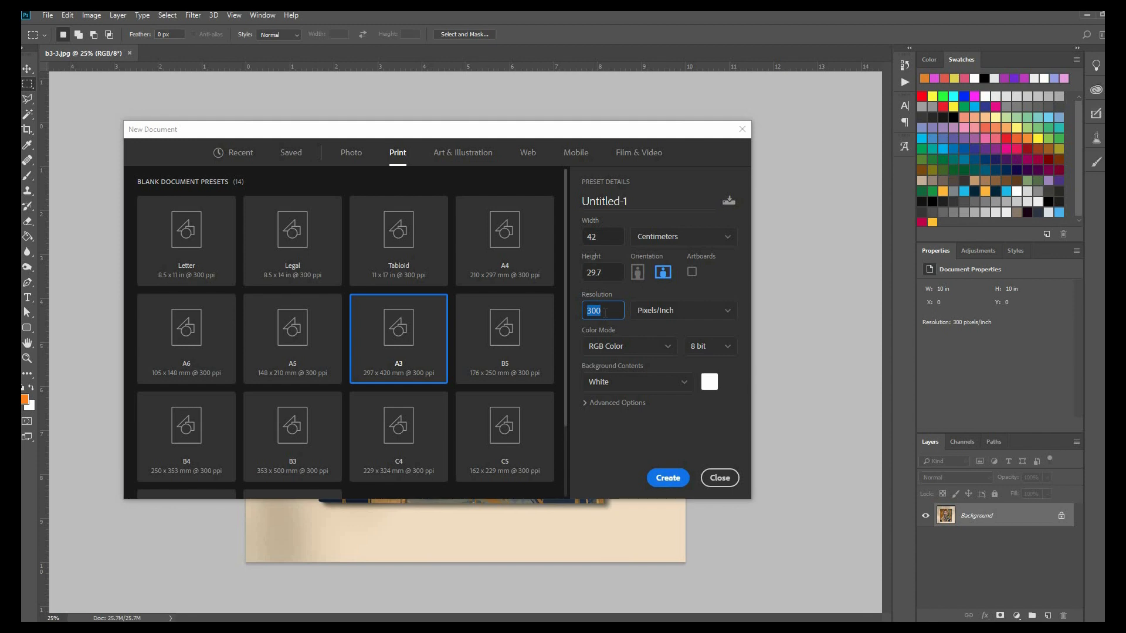
{"action": "type", "text": "72"}
{"action": "key", "text": "Return"}
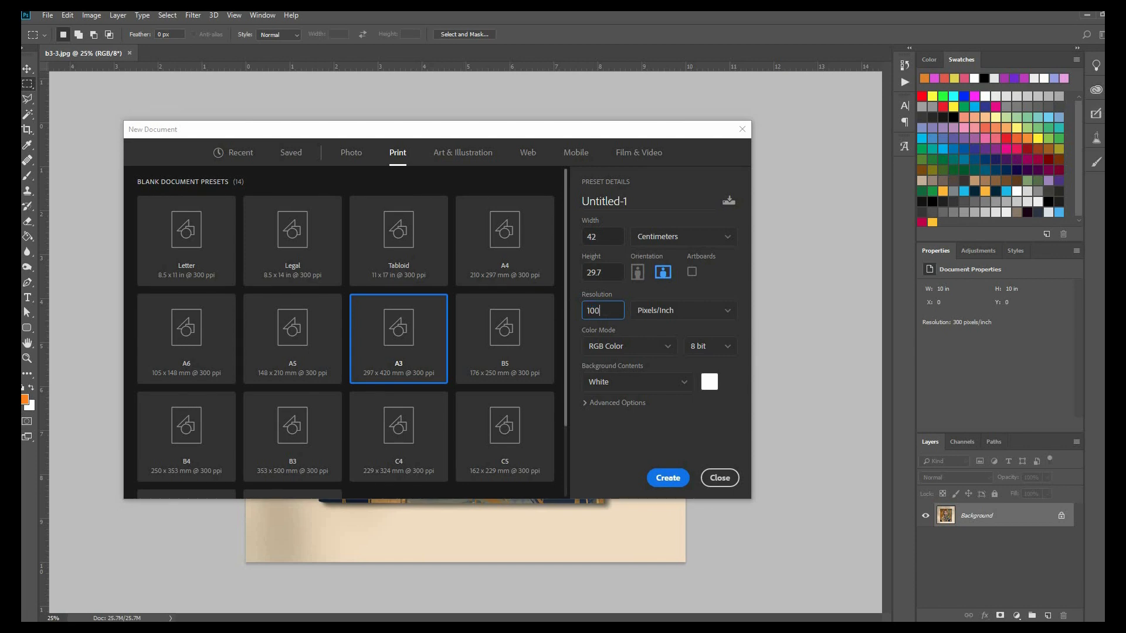
{"action": "type", "text": "100"}
{"action": "key", "text": "Return"}
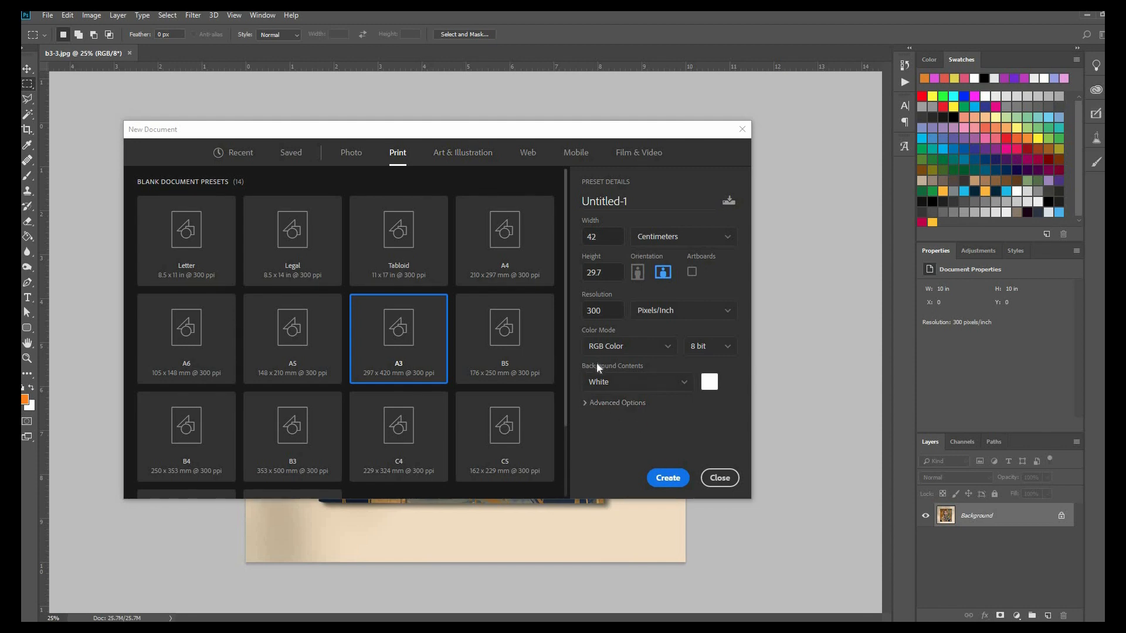
Step: Create the landscape A3 document at 300 pixels/inch in RGB Color with a white background
{"action": "left_click", "coordinate": [659, 480]}
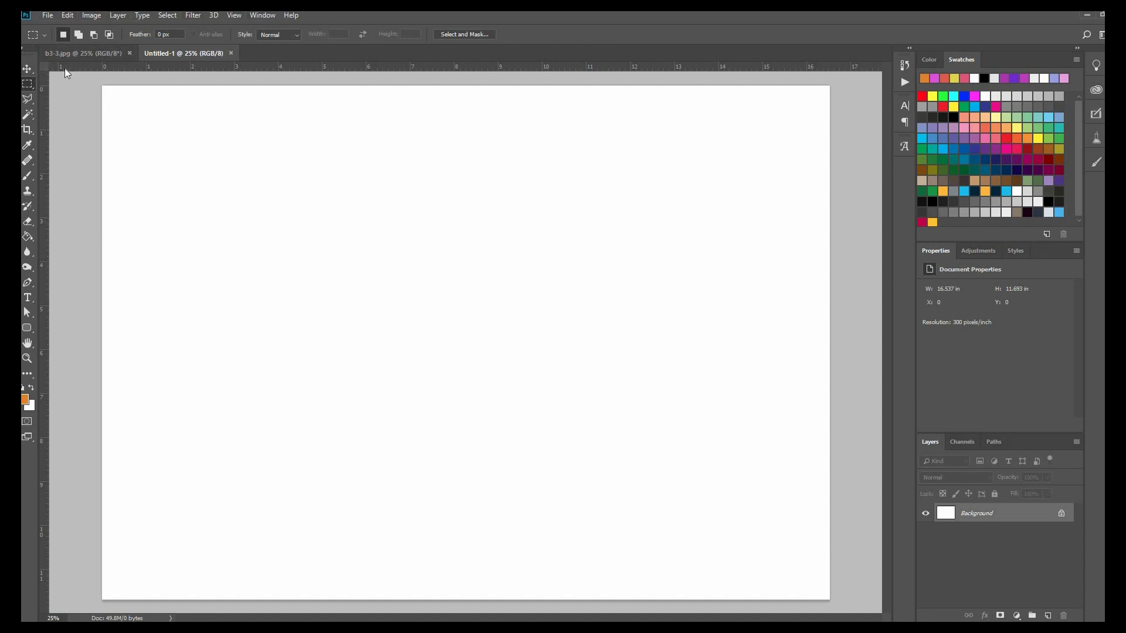
Step: Look through the Magic Wand, Crop, Eyedropper, healing, Brush, Clone Stamp and Paint Bucket tools and their options
{"action": "left_click", "coordinate": [27, 114]}
{"action": "left_click", "coordinate": [28, 131]}
{"action": "left_click", "coordinate": [27, 145]}
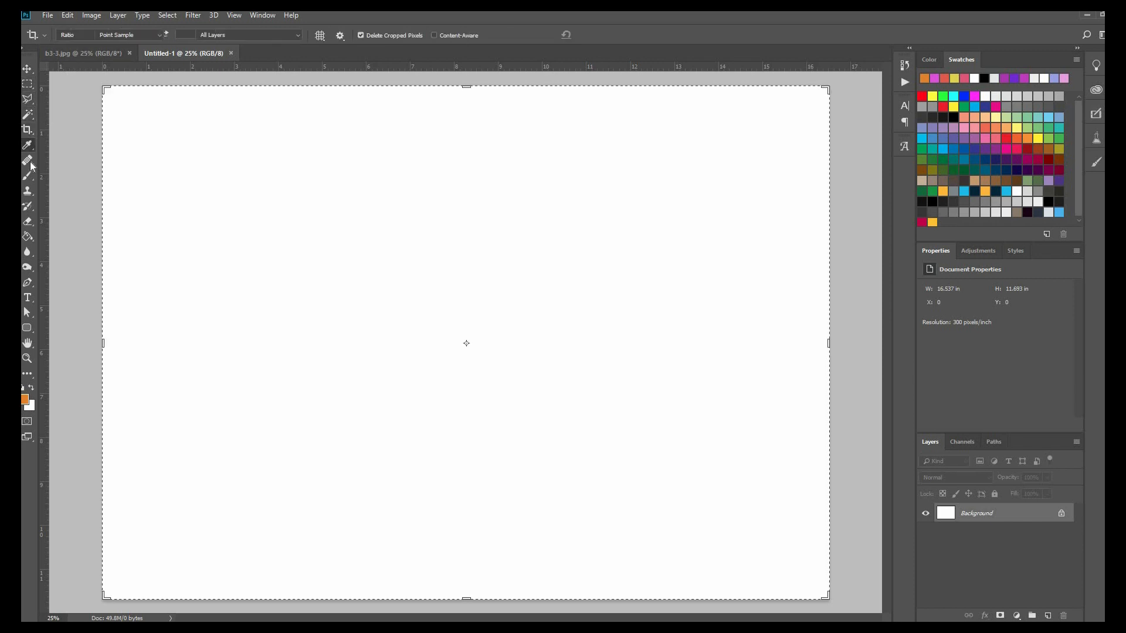
{"action": "left_click", "coordinate": [28, 160]}
{"action": "left_click", "coordinate": [30, 177]}
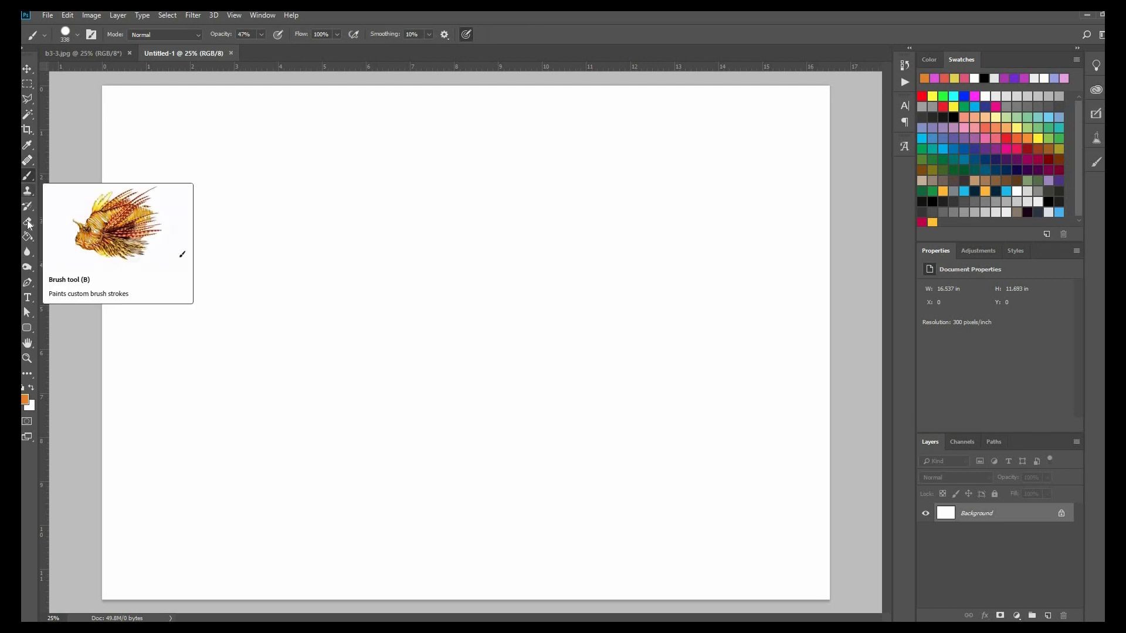
{"action": "left_click", "coordinate": [27, 191]}
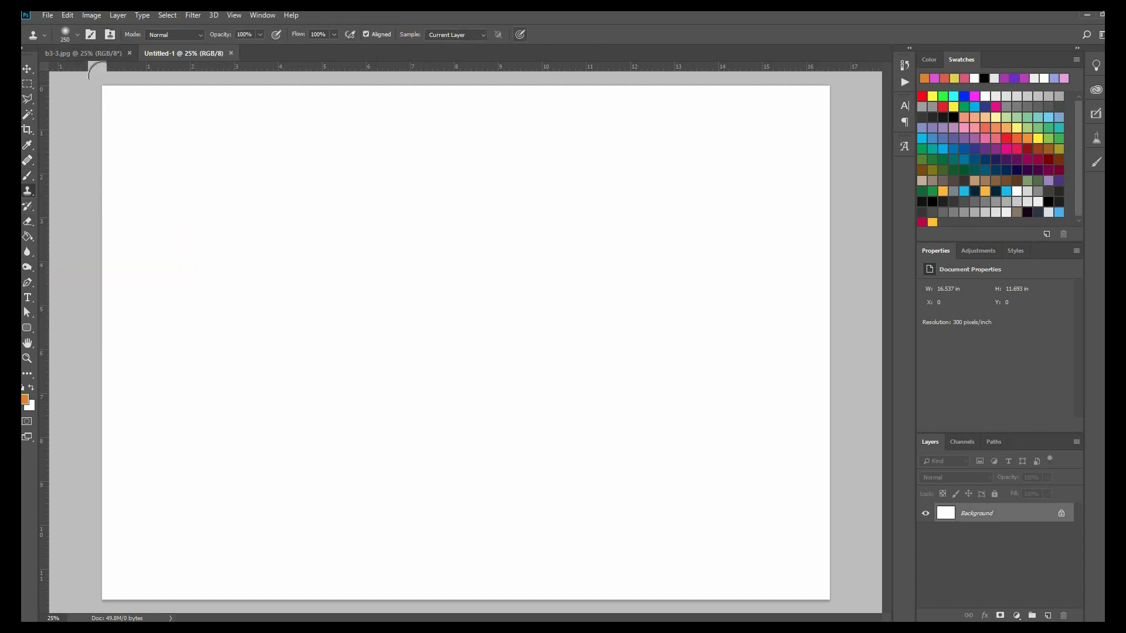
{"action": "left_click", "coordinate": [29, 238]}
Step: Examine the selection tools: Rectangular Marquee and its variants, Polygonal Lasso and Magic Wand
{"action": "left_click", "coordinate": [31, 97]}
{"action": "left_click", "coordinate": [29, 114]}
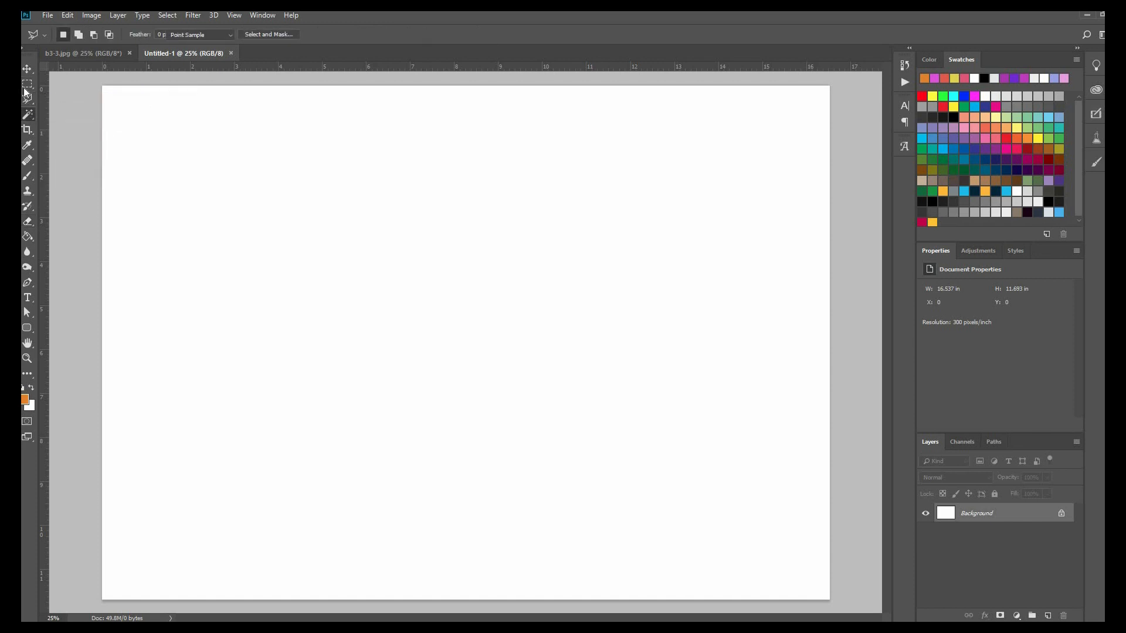
{"action": "left_click", "coordinate": [26, 86]}
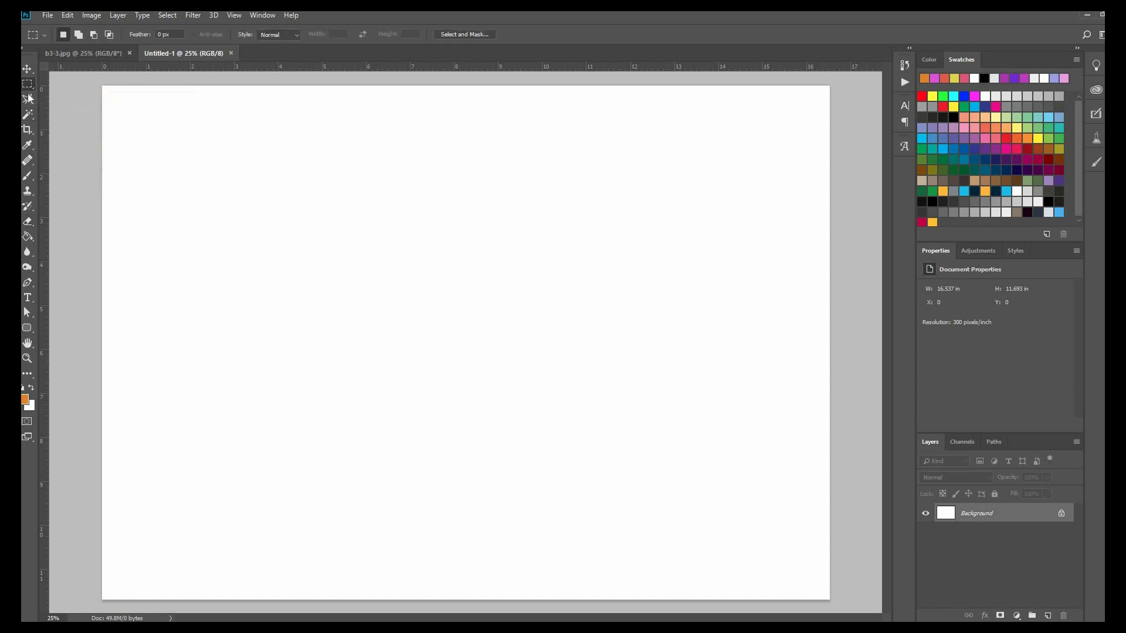
{"action": "left_click", "coordinate": [29, 99]}
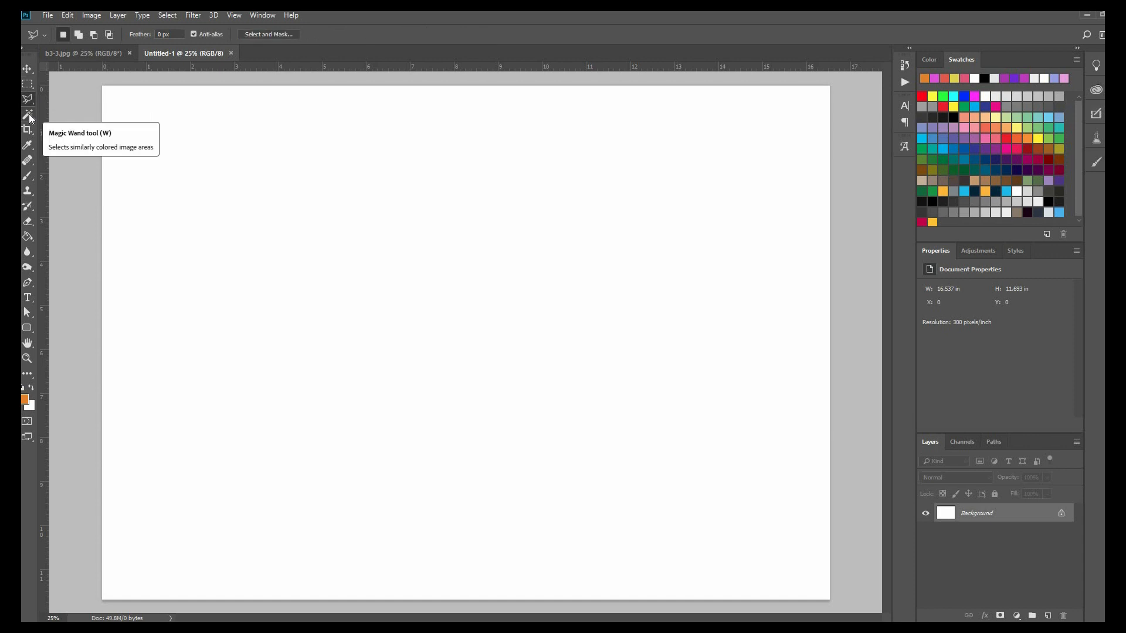
{"action": "left_click", "coordinate": [30, 113]}
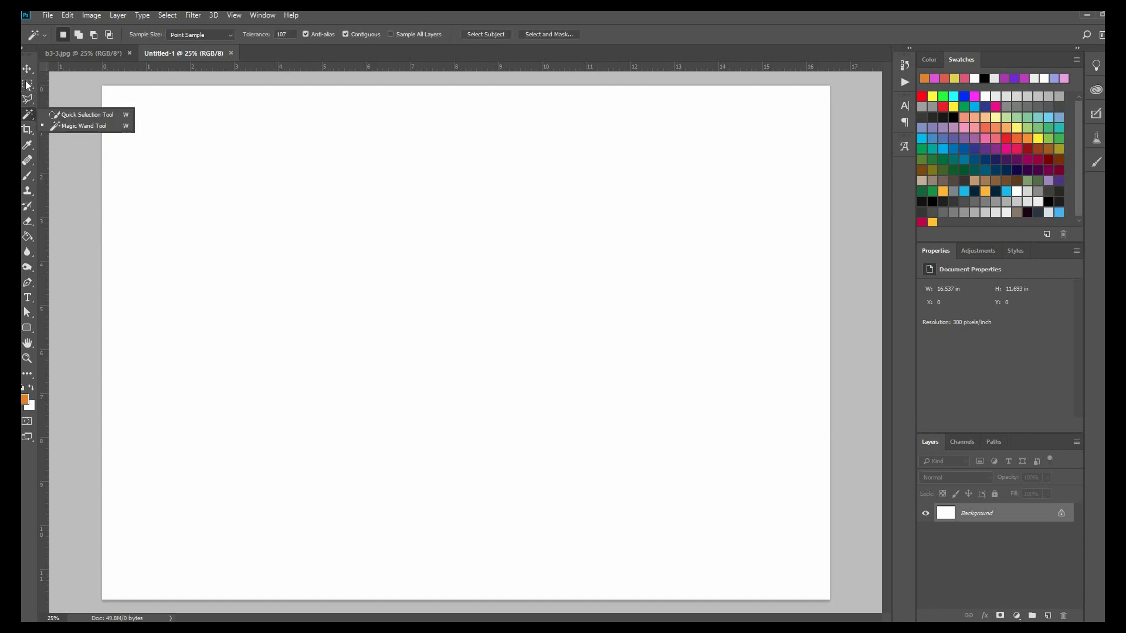
{"action": "left_click", "coordinate": [30, 100]}
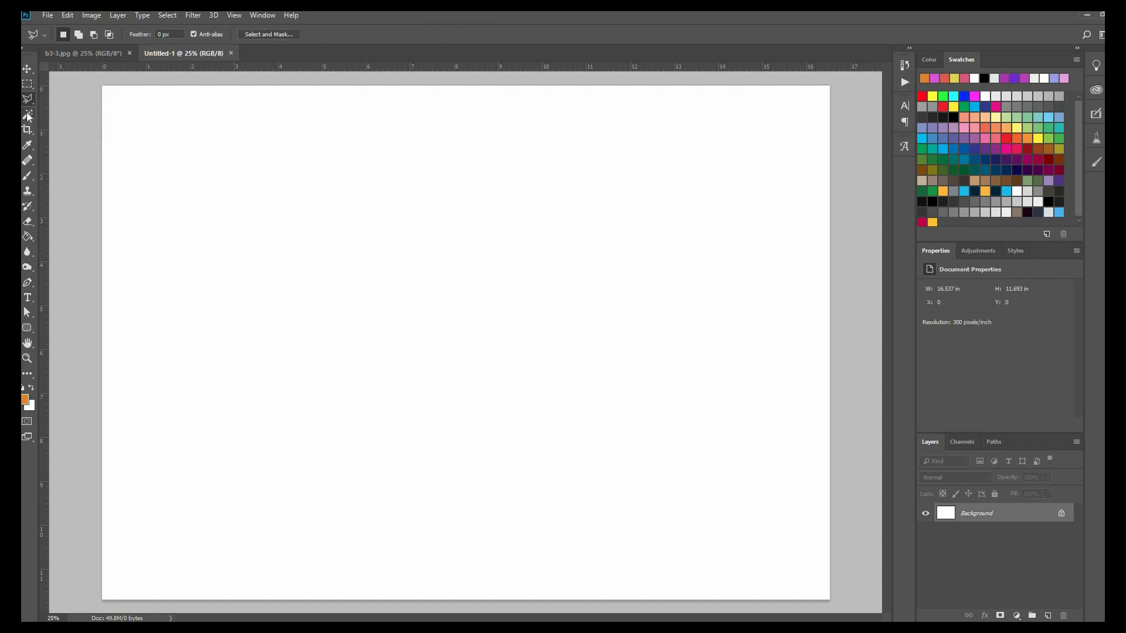
{"action": "left_click", "coordinate": [30, 115]}
{"action": "left_click", "coordinate": [28, 86]}
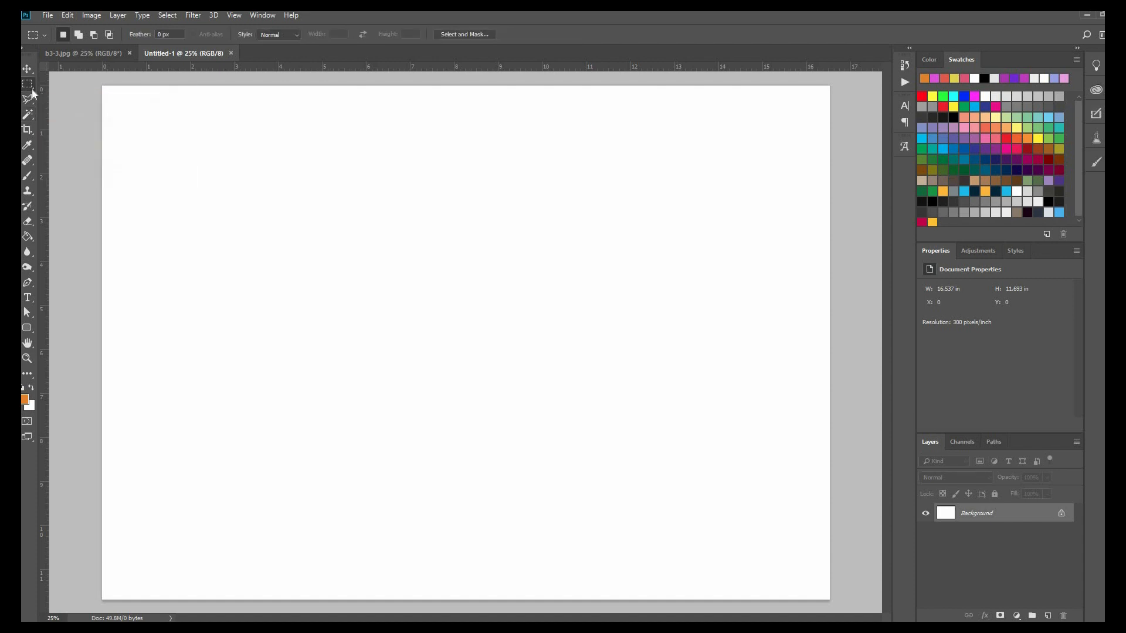
{"action": "right_click", "coordinate": [29, 89]}
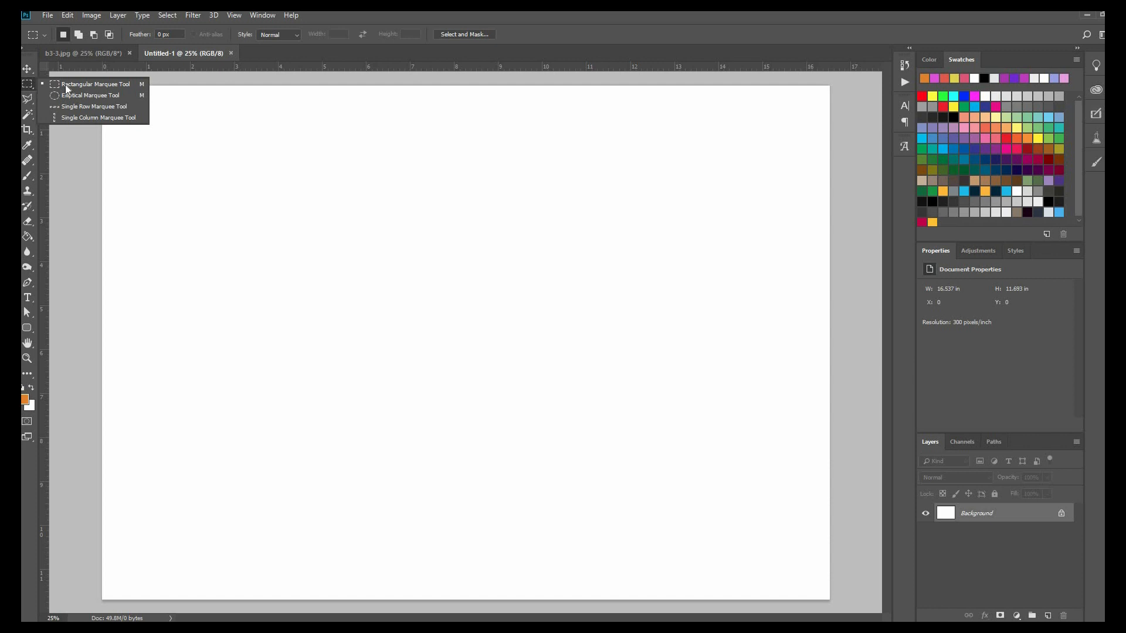
{"action": "left_click", "coordinate": [30, 85]}
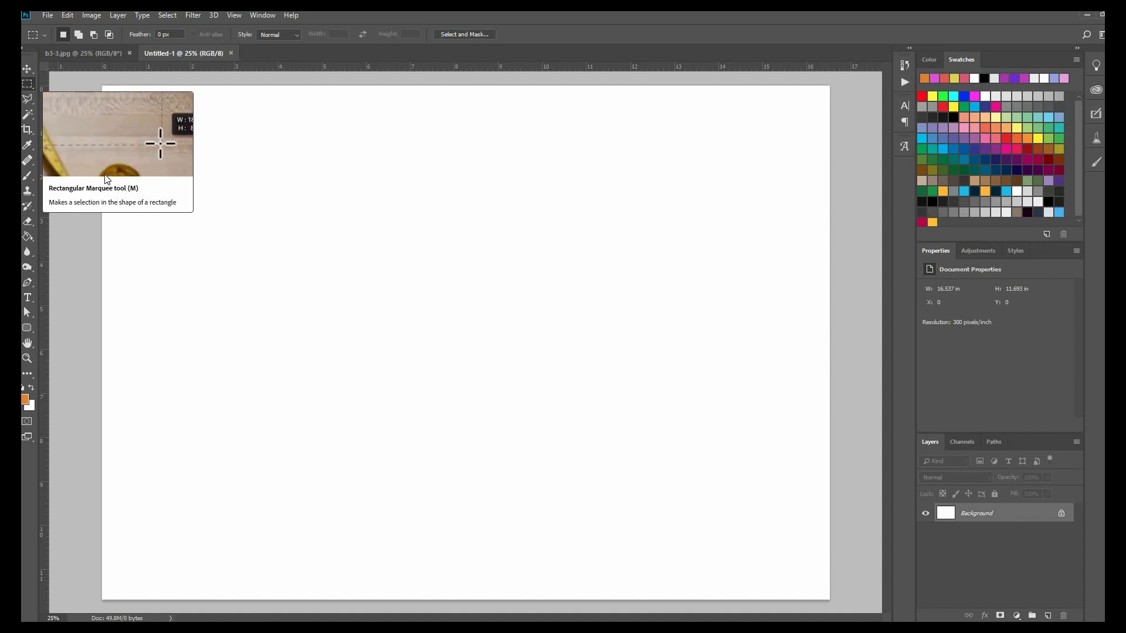
{"action": "left_click", "coordinate": [30, 103]}
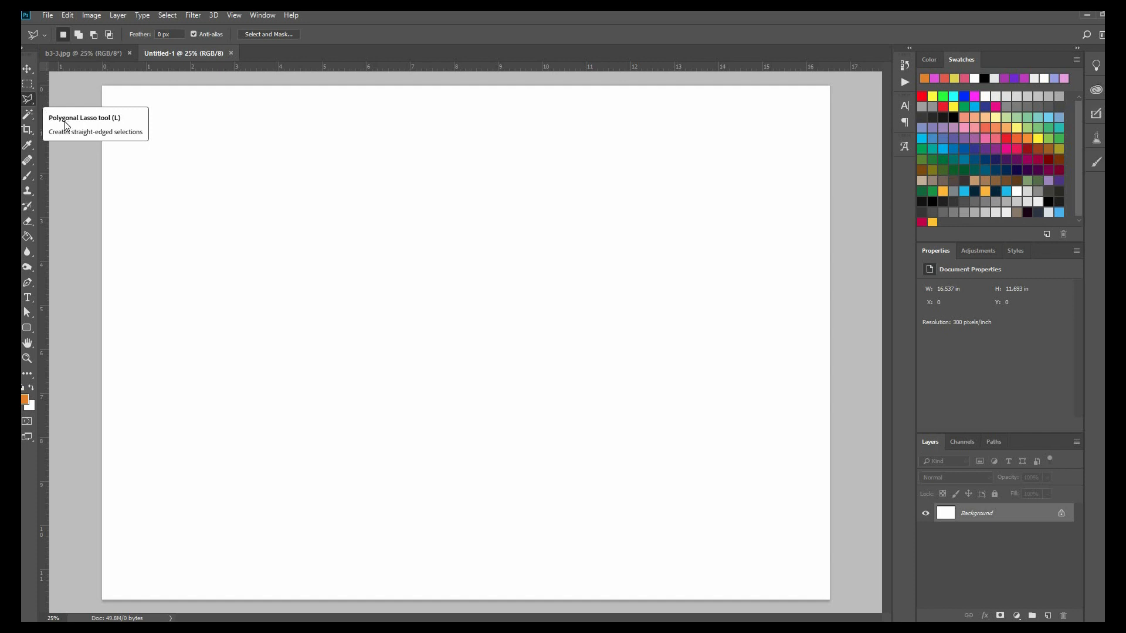
Step: Review the Marquee, Polygonal Lasso and Magic Wand tools again, including the tool variants grouped with the Marquee and the Magic Wand
{"action": "left_click", "coordinate": [31, 115]}
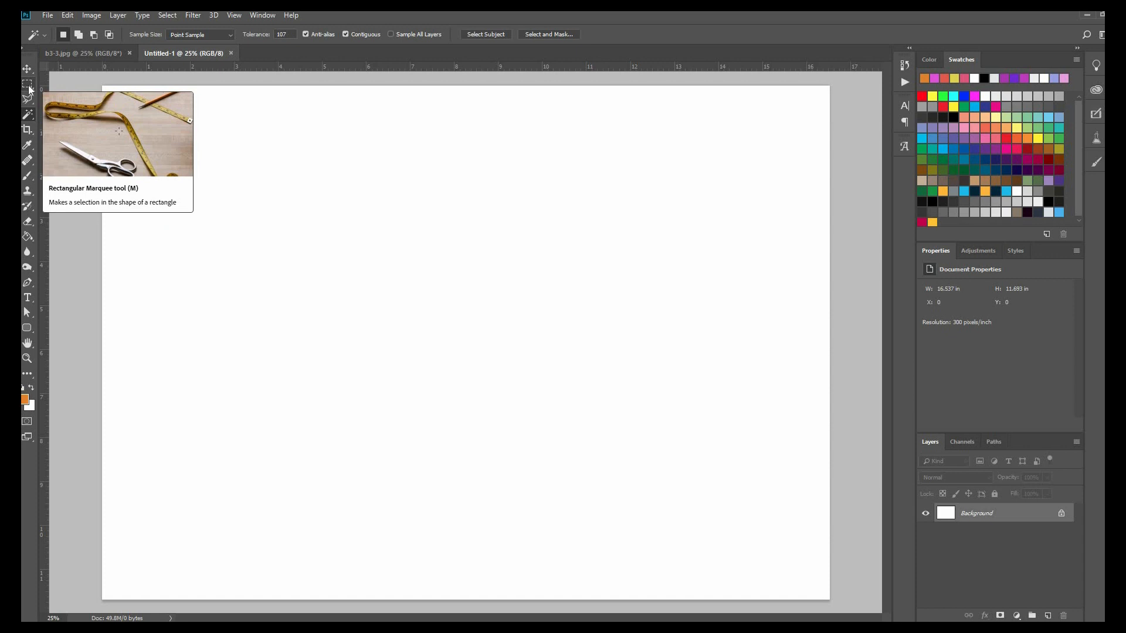
{"action": "left_click", "coordinate": [29, 88]}
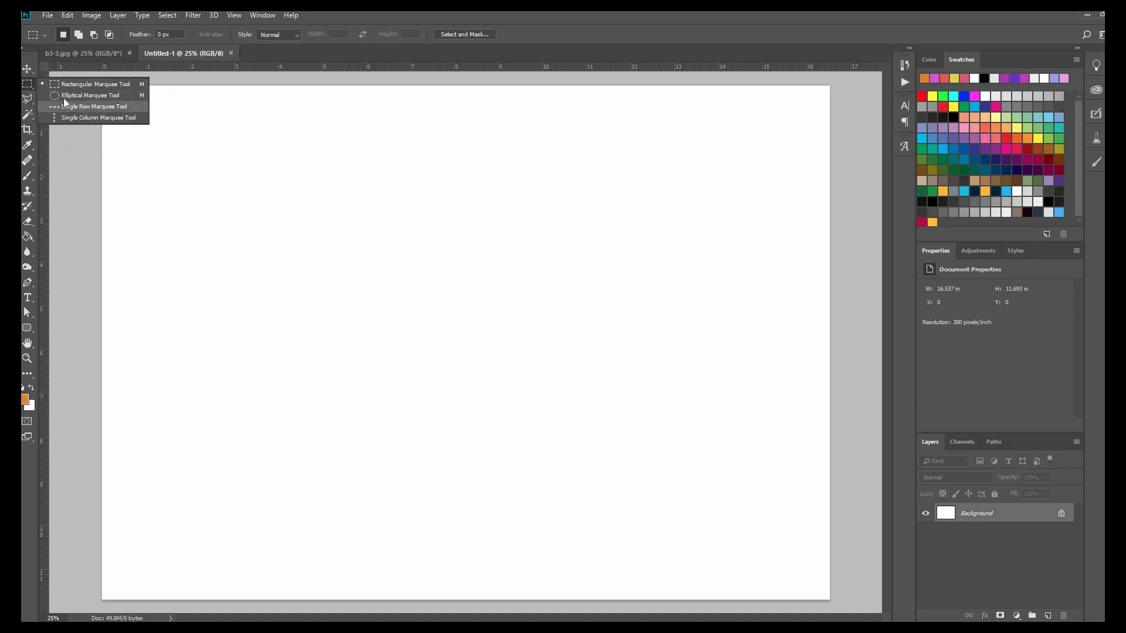
{"action": "left_click", "coordinate": [26, 103]}
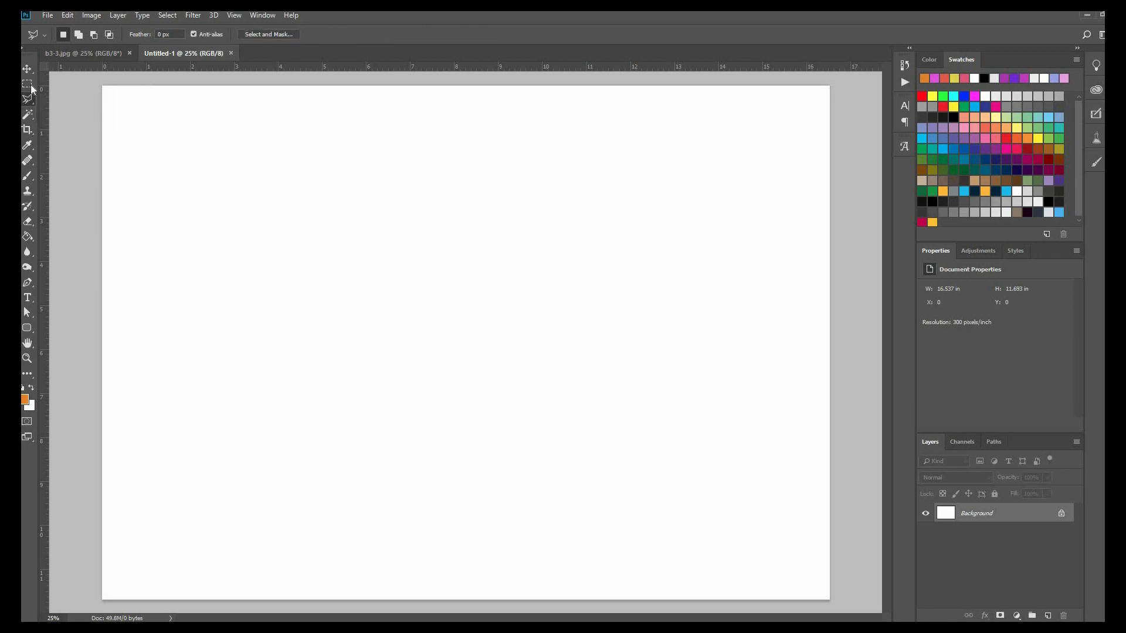
{"action": "left_click", "coordinate": [30, 84]}
{"action": "left_click", "coordinate": [30, 84]}
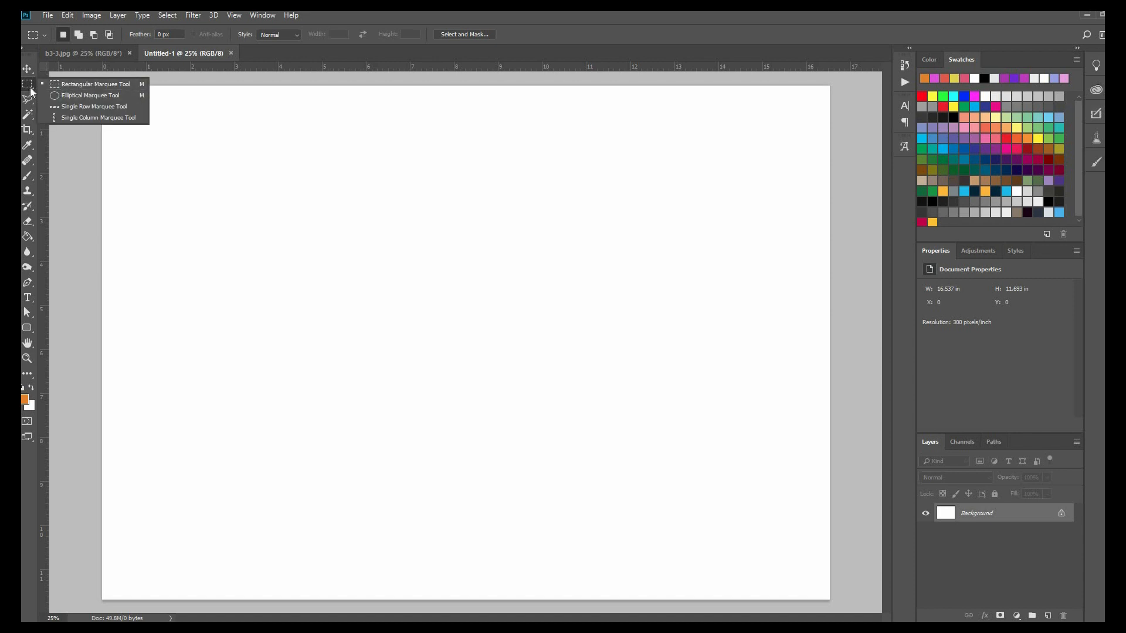
{"action": "left_click", "coordinate": [66, 94]}
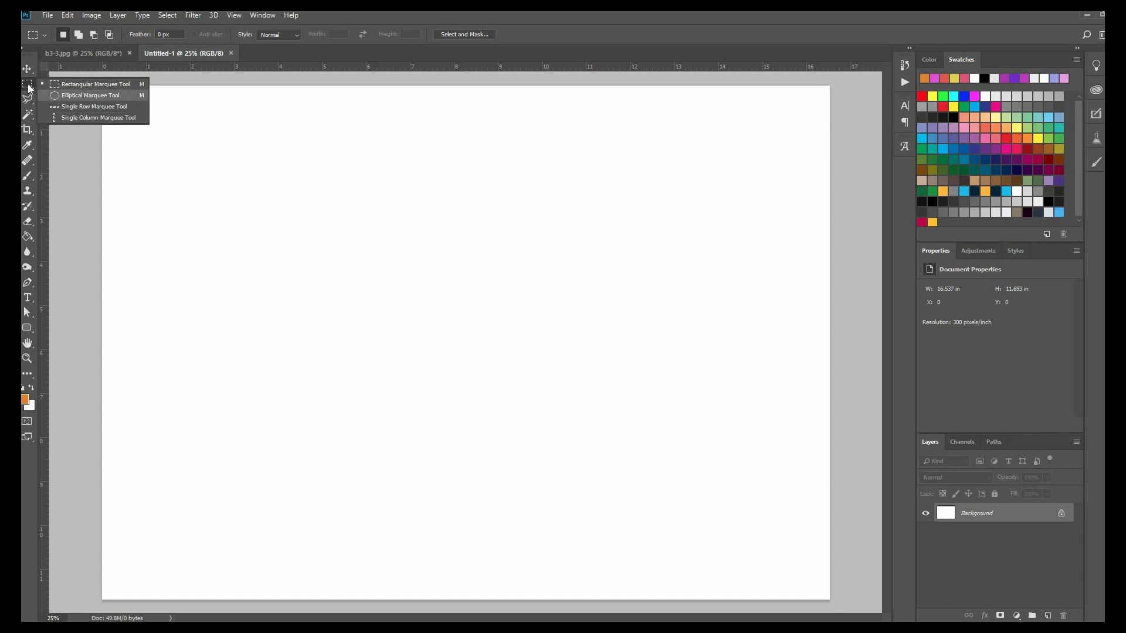
{"action": "left_click", "coordinate": [74, 88]}
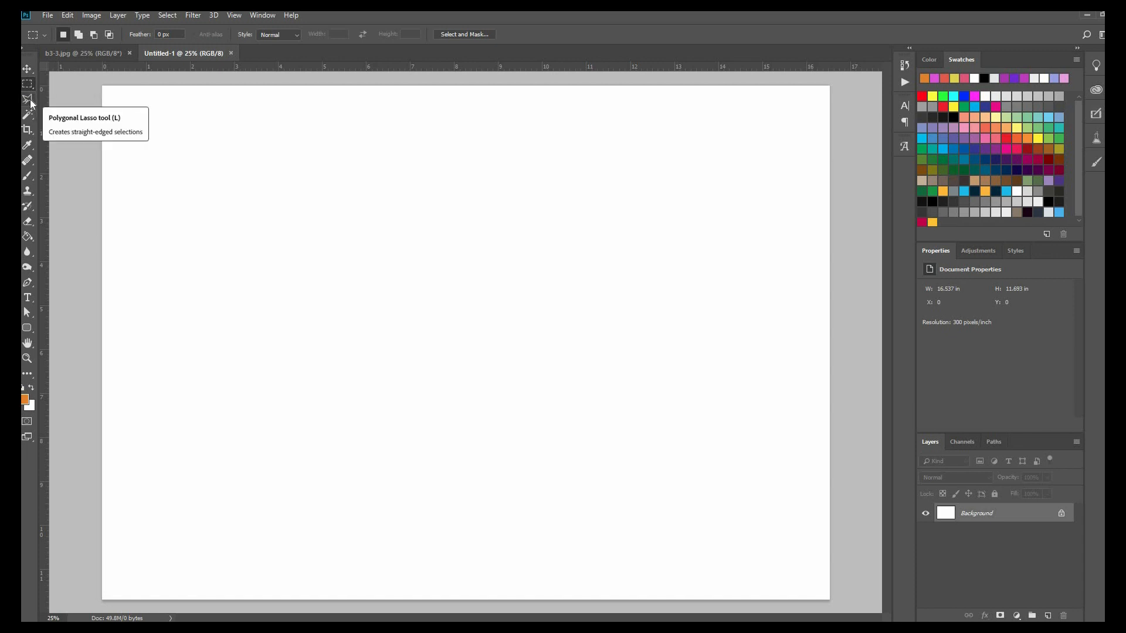
{"action": "left_click", "coordinate": [30, 101]}
{"action": "left_click", "coordinate": [28, 115]}
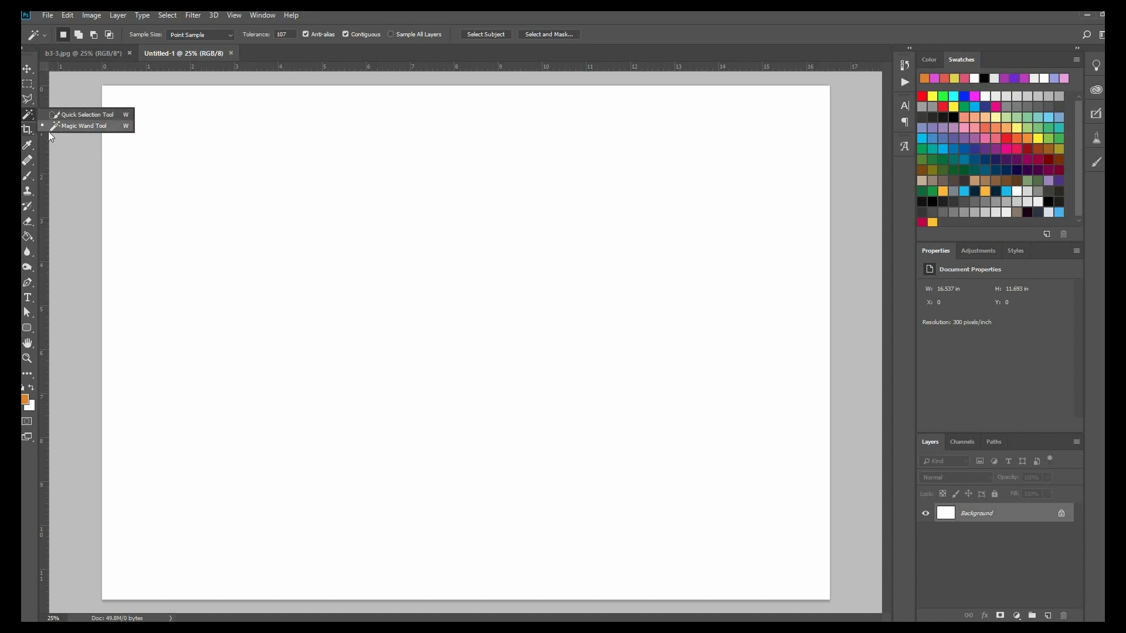
{"action": "left_click", "coordinate": [93, 124]}
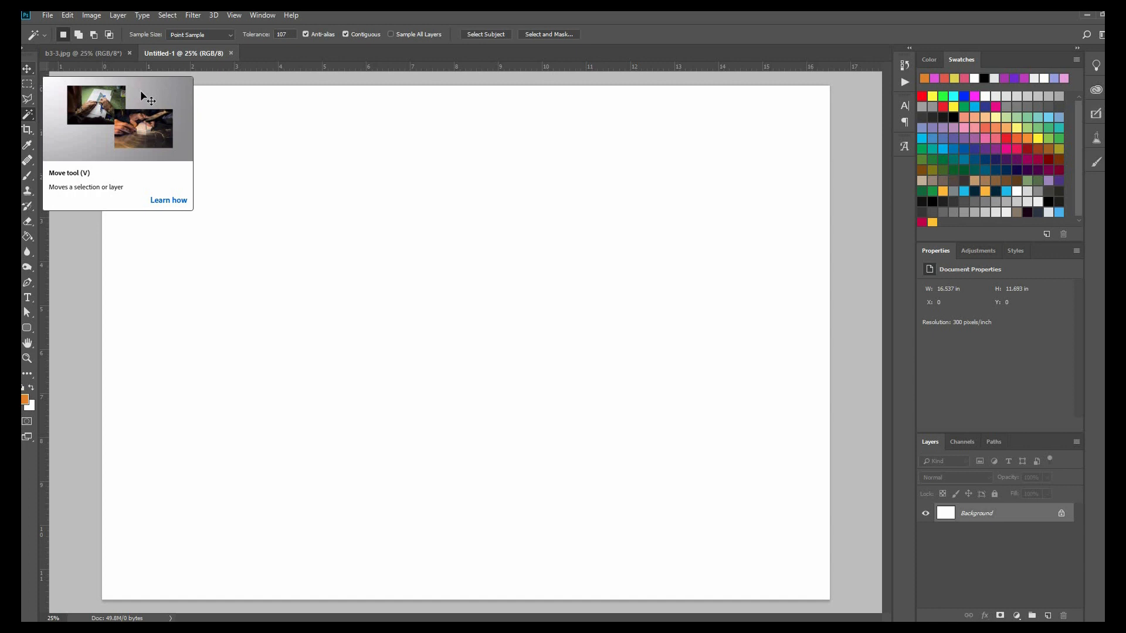
Step: Look at the Brush tool, the Paint Bucket with its Gradient and 3D Material Drop variants, and the Type tool
{"action": "left_click", "coordinate": [28, 176]}
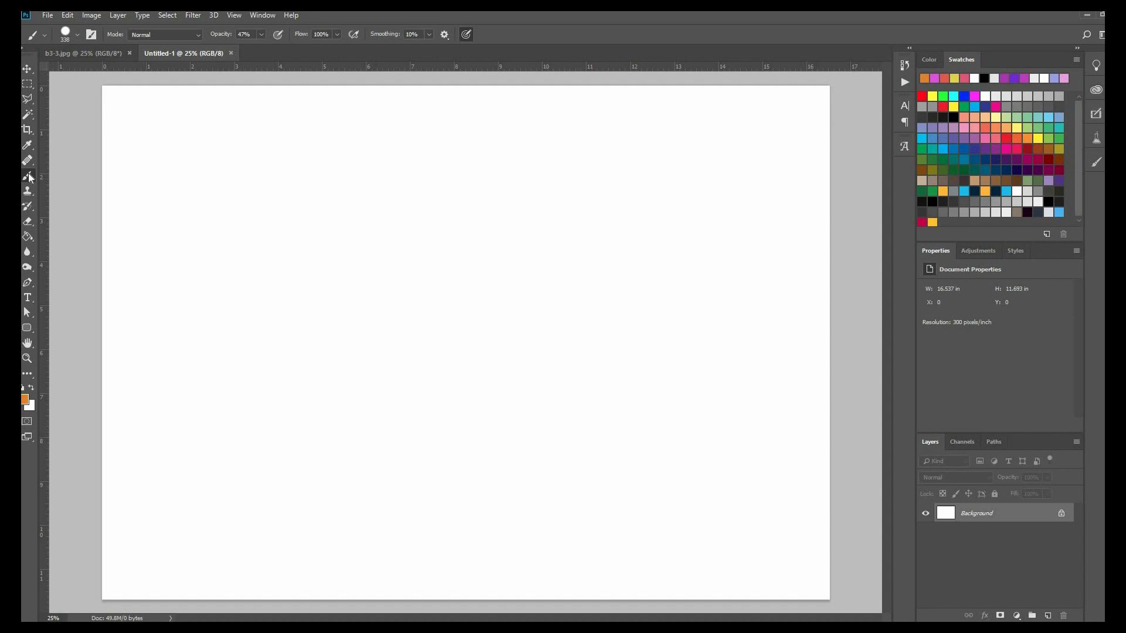
{"action": "left_click", "coordinate": [29, 236]}
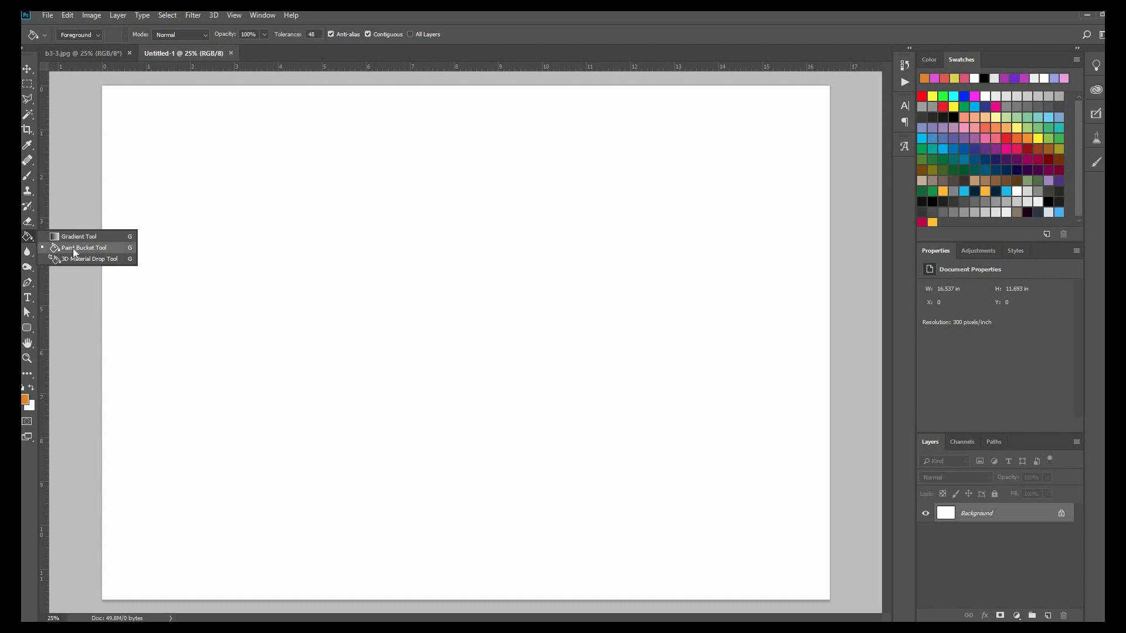
{"action": "left_click", "coordinate": [31, 238]}
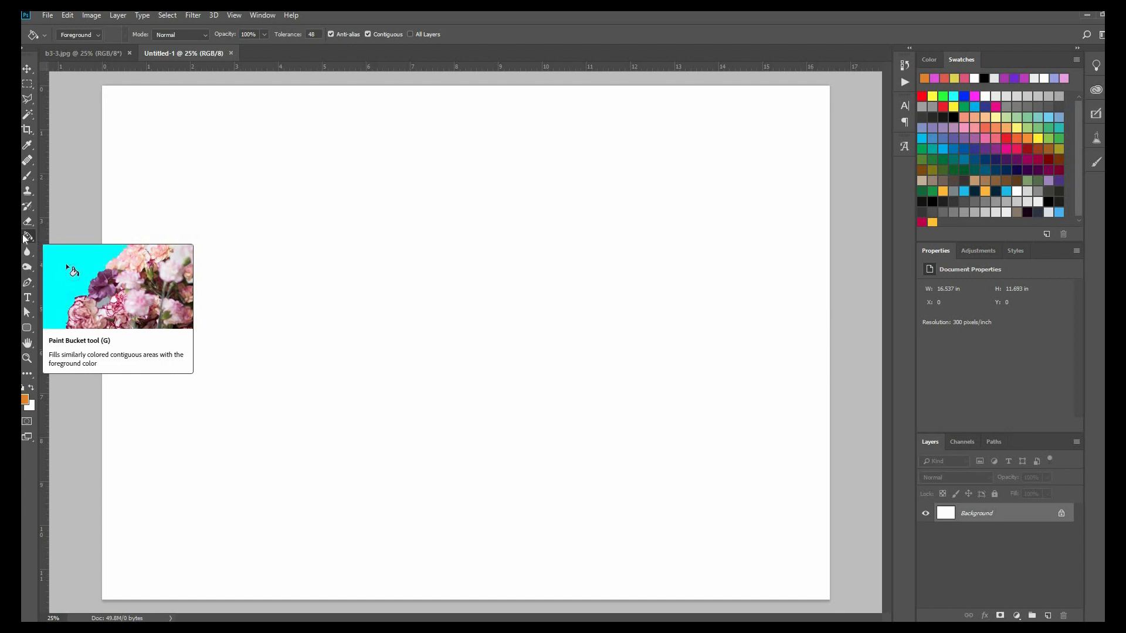
{"action": "left_click", "coordinate": [27, 236]}
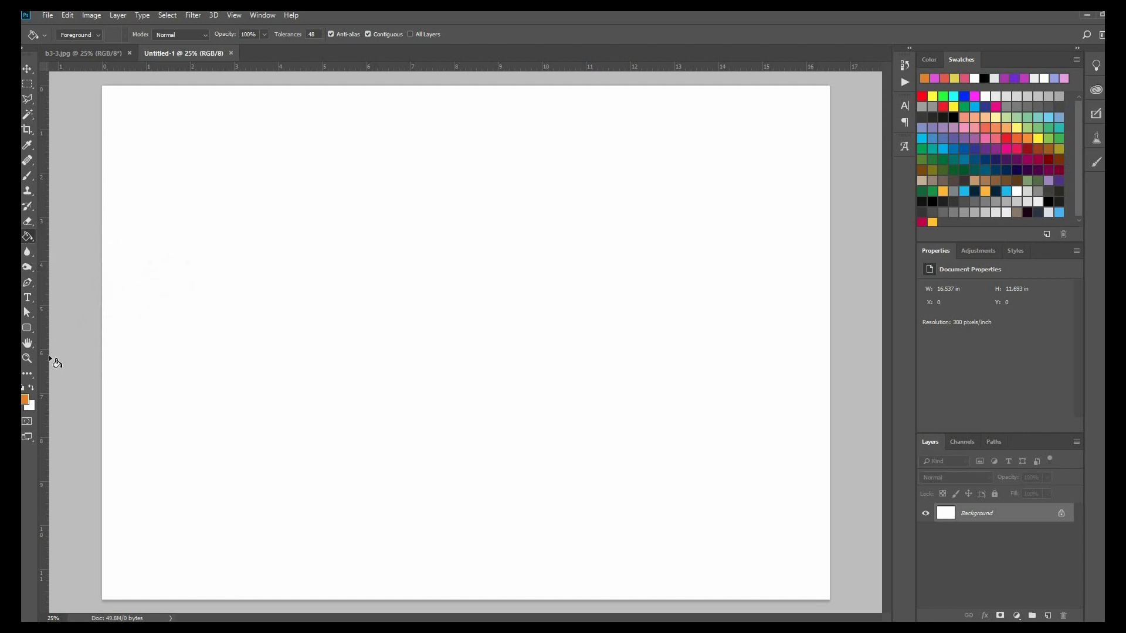
{"action": "left_click", "coordinate": [33, 299]}
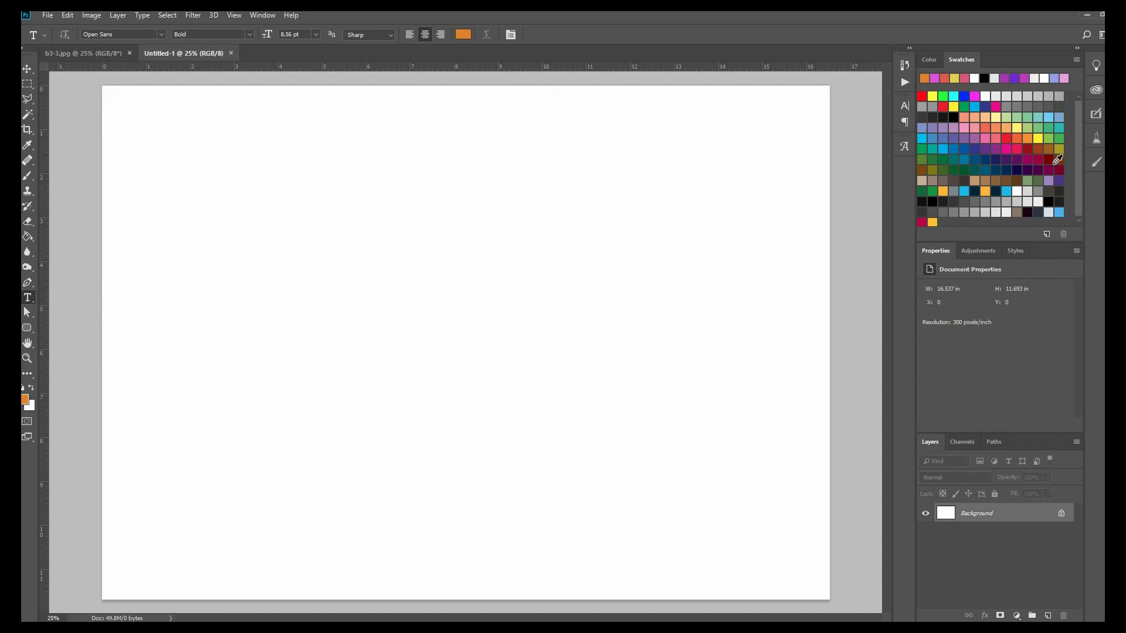
Step: Check the Color and Swatches panels, and hide the Swatches panel and show it again
{"action": "left_click", "coordinate": [929, 60]}
{"action": "left_click", "coordinate": [962, 59]}
{"action": "left_click", "coordinate": [258, 16]}
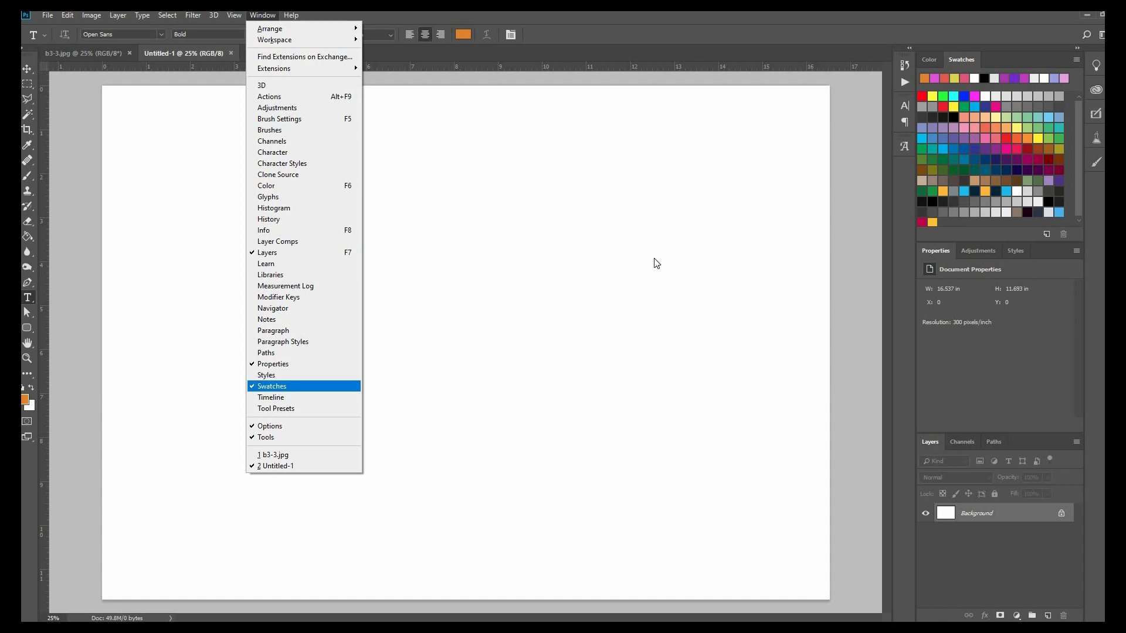
{"action": "left_click", "coordinate": [276, 387]}
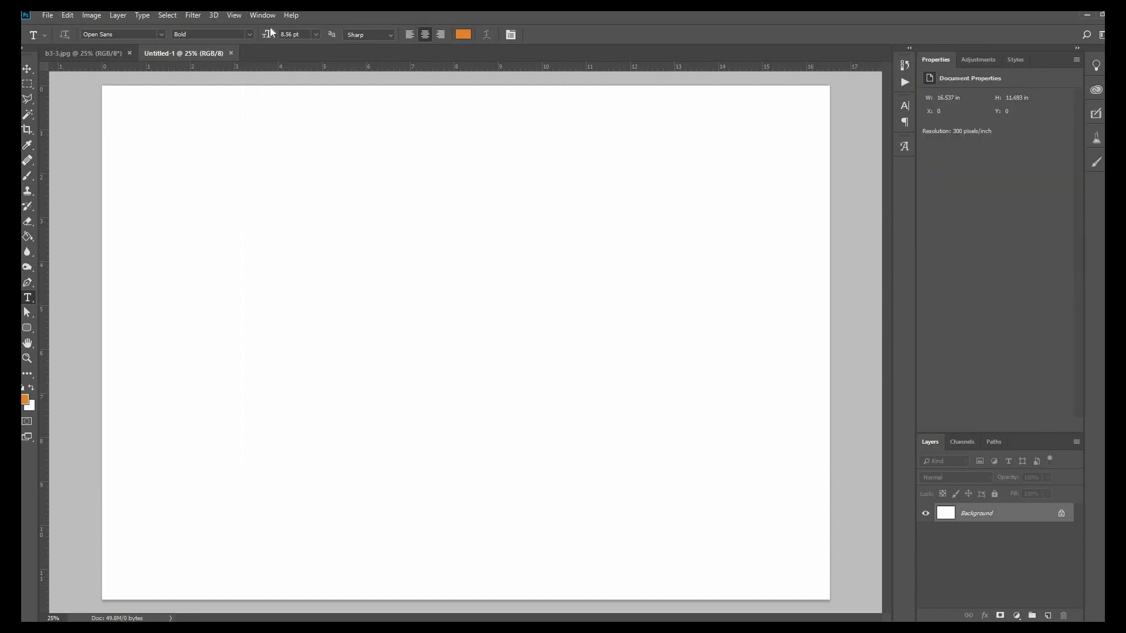
{"action": "left_click", "coordinate": [262, 15]}
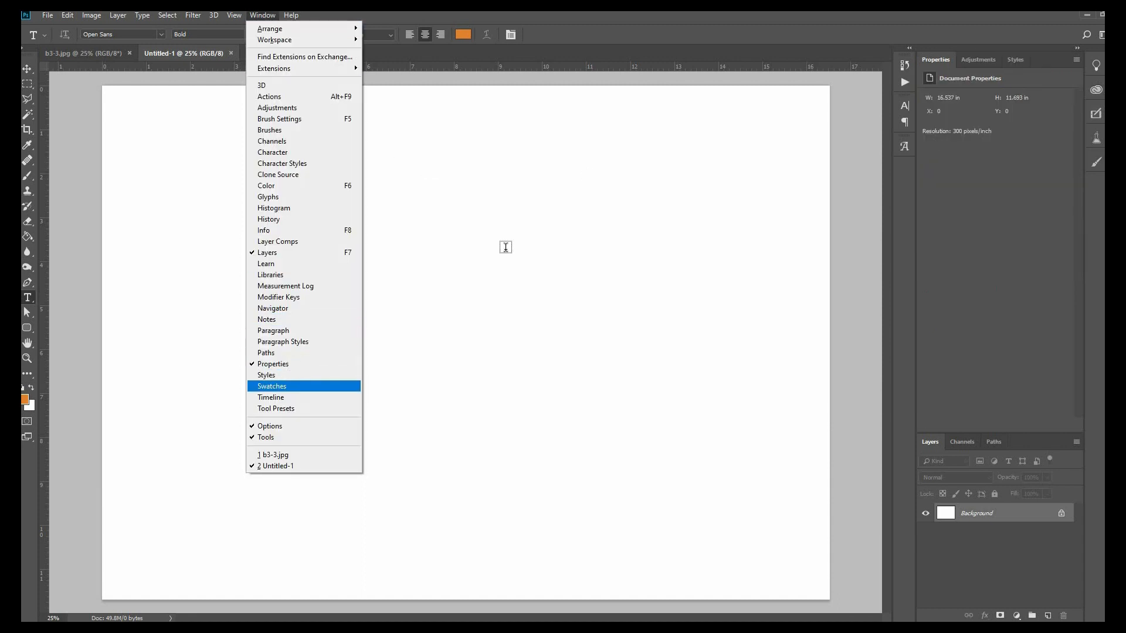
{"action": "left_click", "coordinate": [281, 386]}
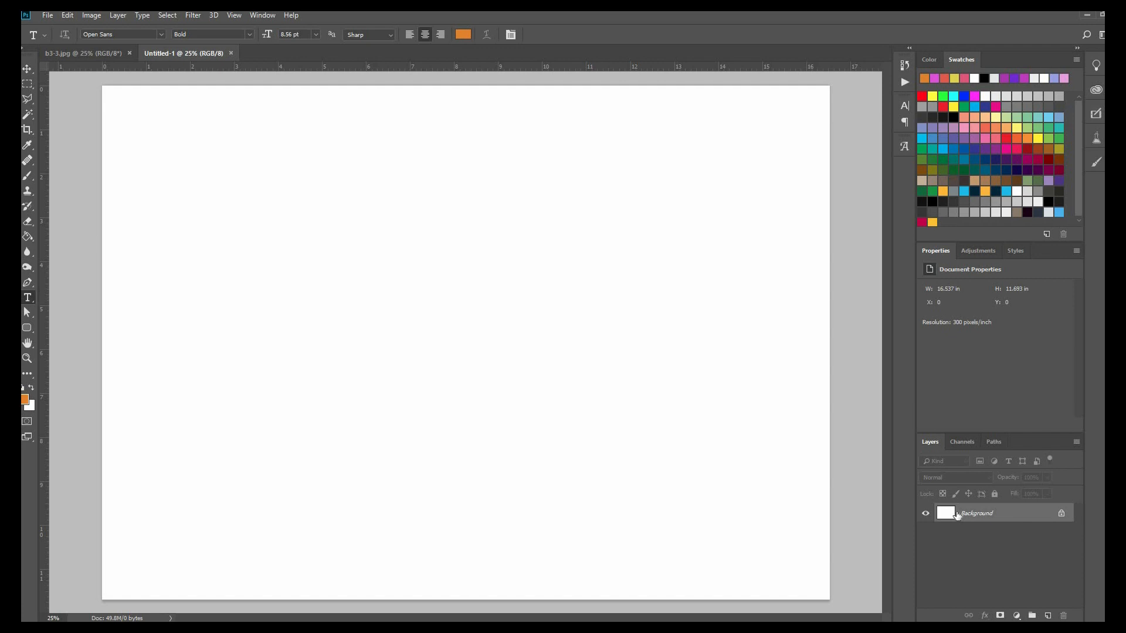
Step: Add a new empty layer above the Background and make the Background layer active again
{"action": "left_click", "coordinate": [1048, 617]}
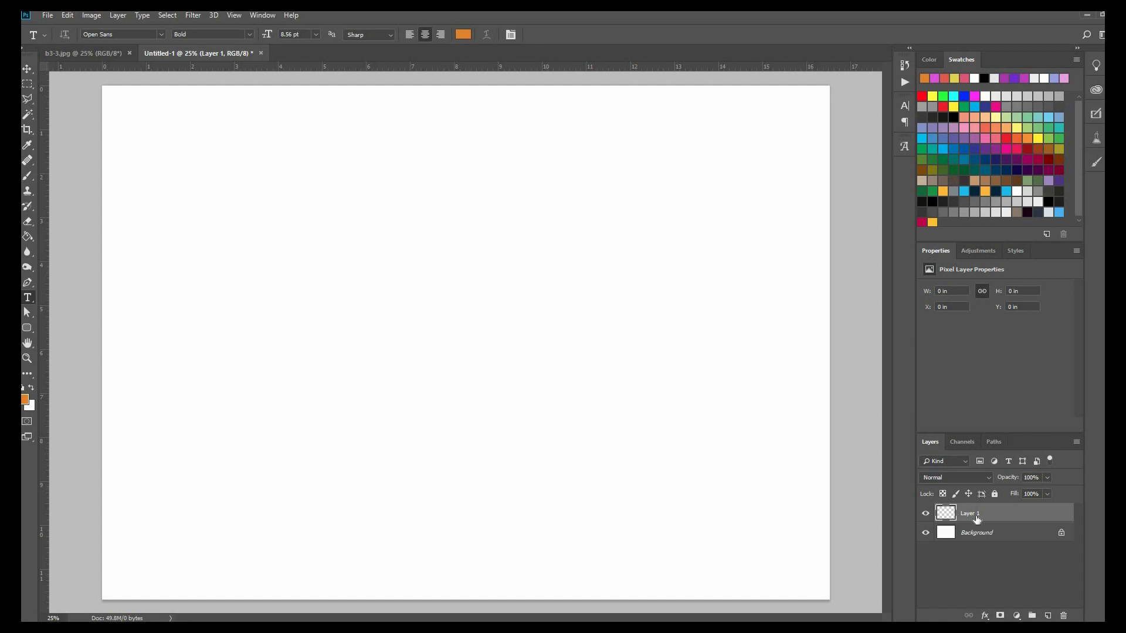
{"action": "left_click", "coordinate": [974, 542]}
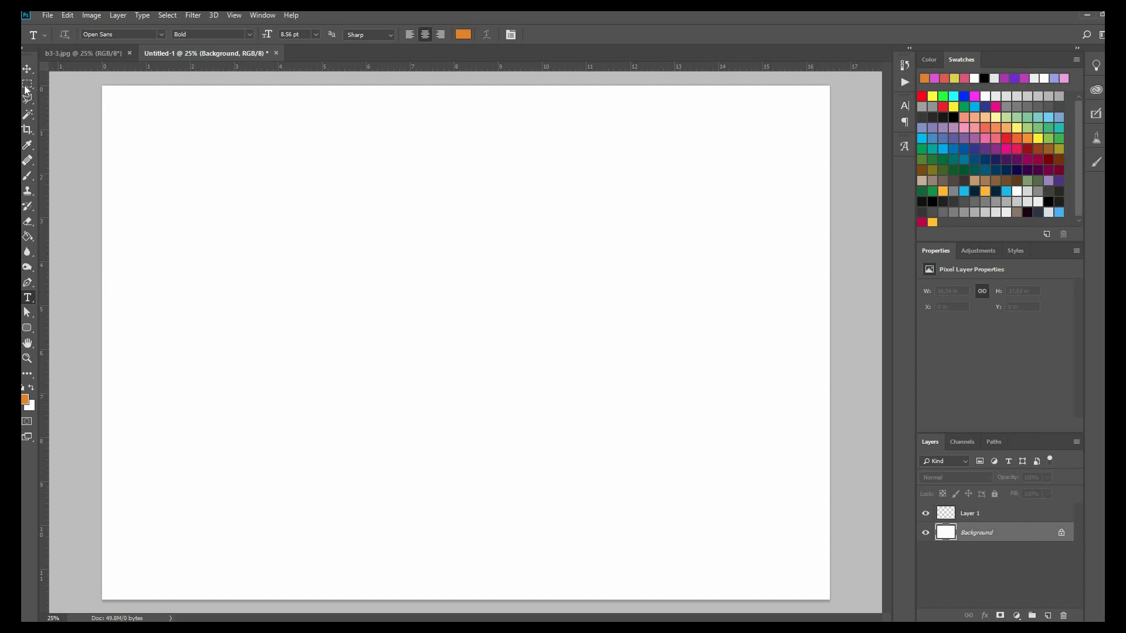
Step: Activate the Brush tool and examine its size and hardness settings, the General Brushes presets and the other brush folders
{"action": "left_click", "coordinate": [27, 176]}
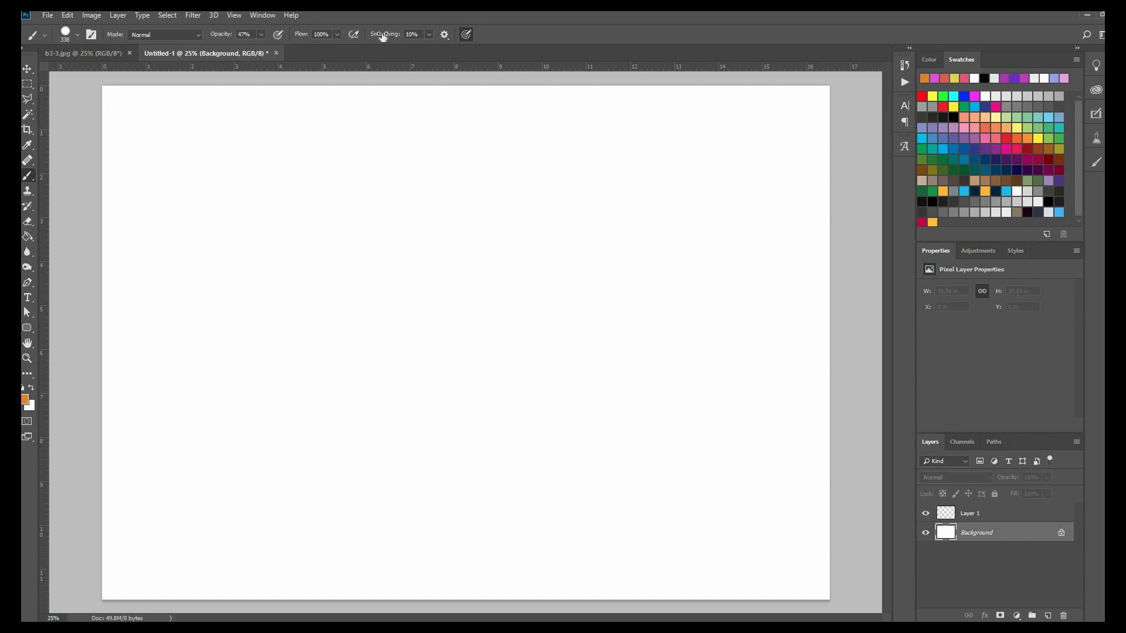
{"action": "left_click", "coordinate": [77, 34]}
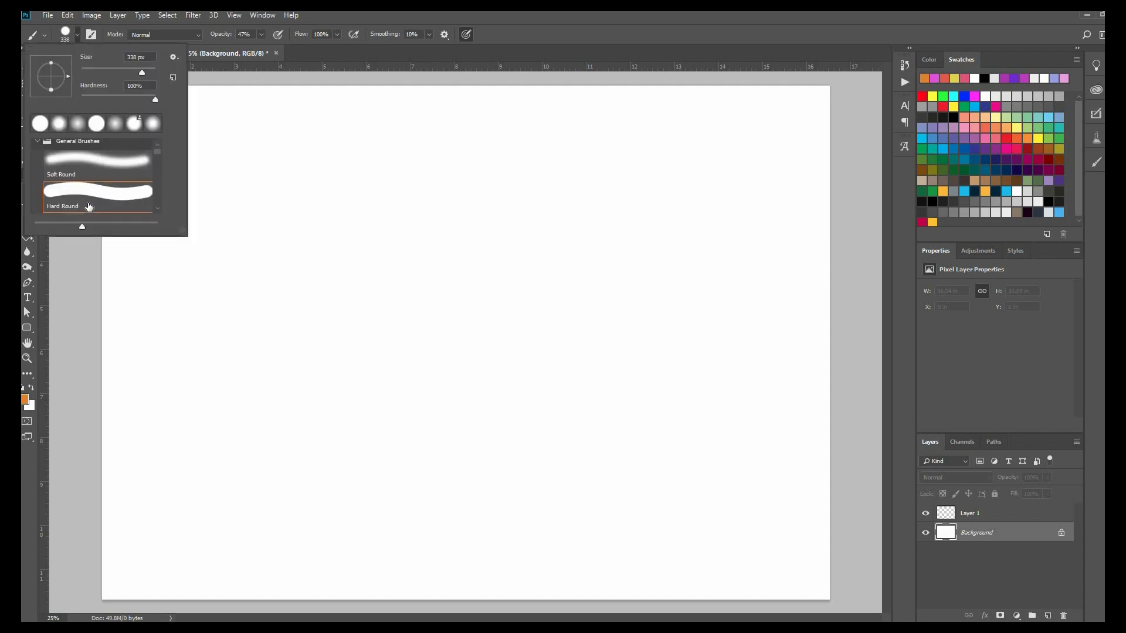
{"action": "scroll", "coordinate": [89, 206], "scroll_direction": "down", "scroll_amount": 2}
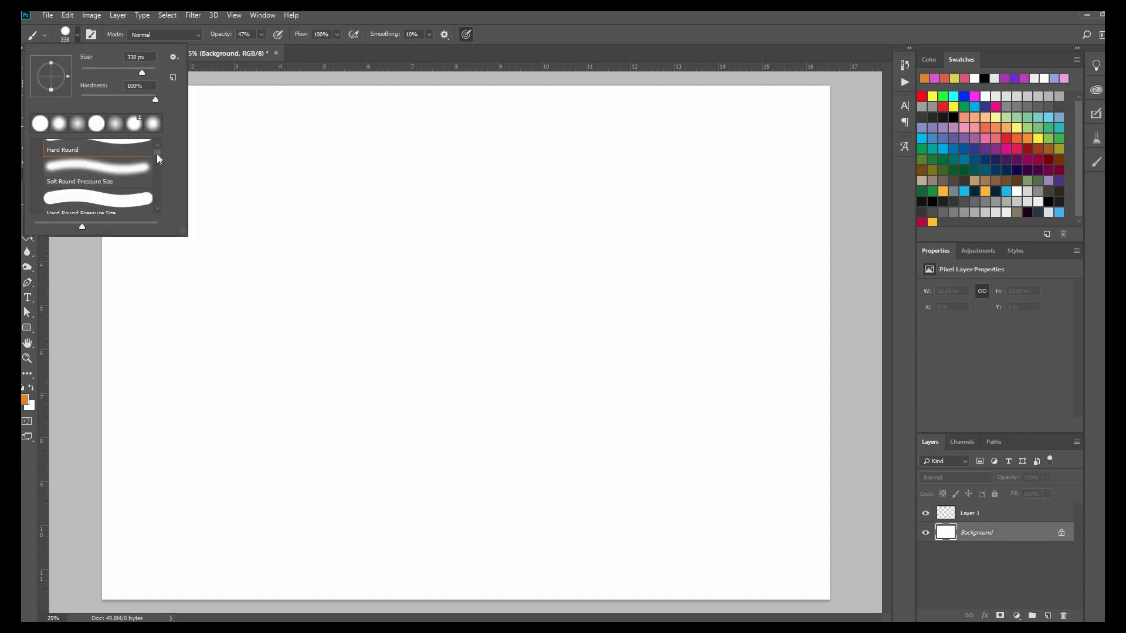
{"action": "left_click_drag", "start_coordinate": [158, 155], "coordinate": [157, 155]}
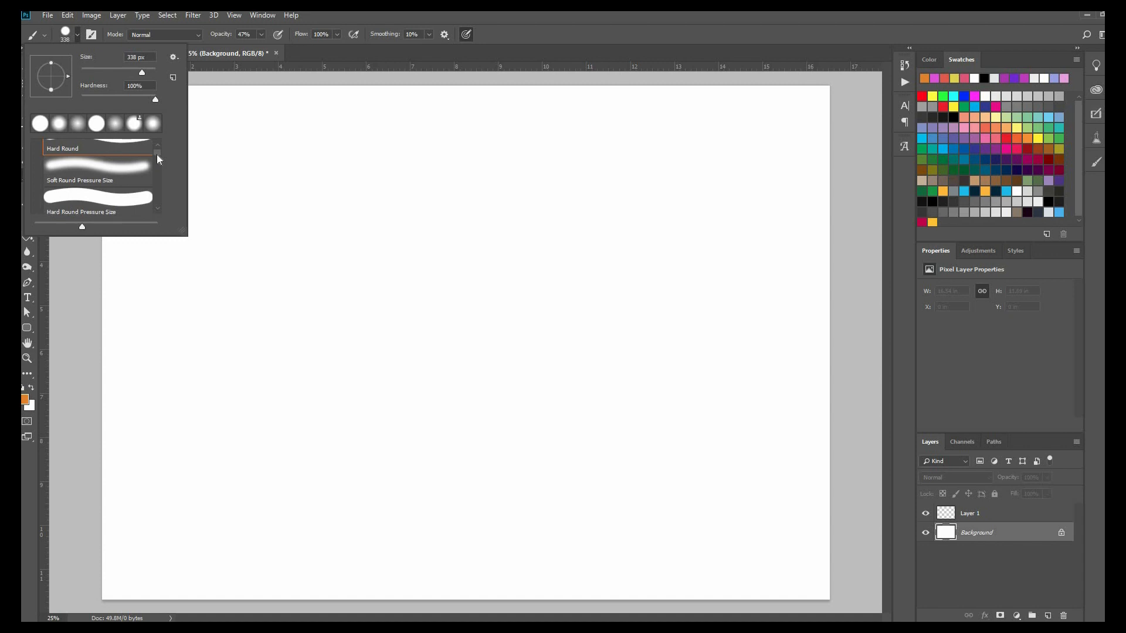
{"action": "left_click", "coordinate": [156, 158]}
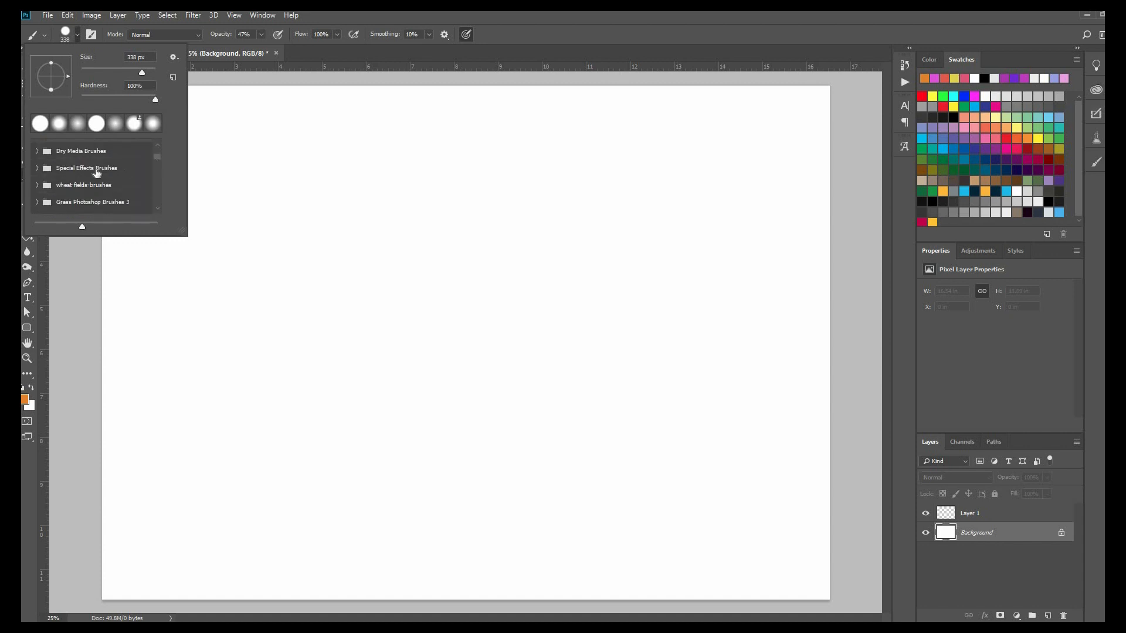
{"action": "scroll", "coordinate": [75, 187], "scroll_direction": "up", "scroll_amount": 4}
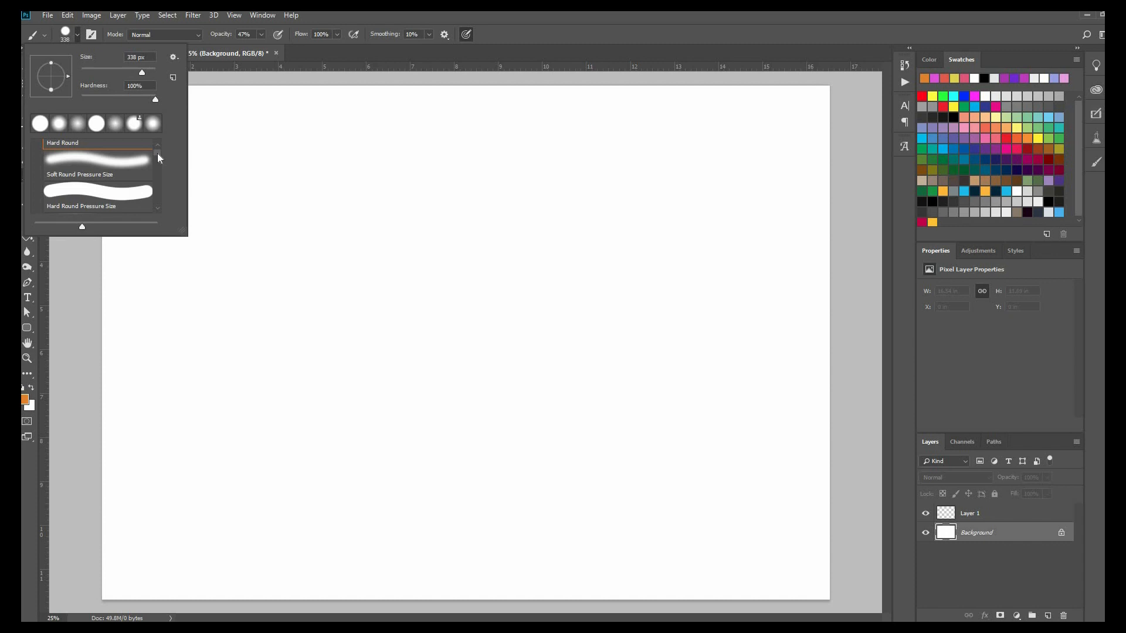
{"action": "scroll", "coordinate": [134, 181], "scroll_direction": "up", "scroll_amount": 2}
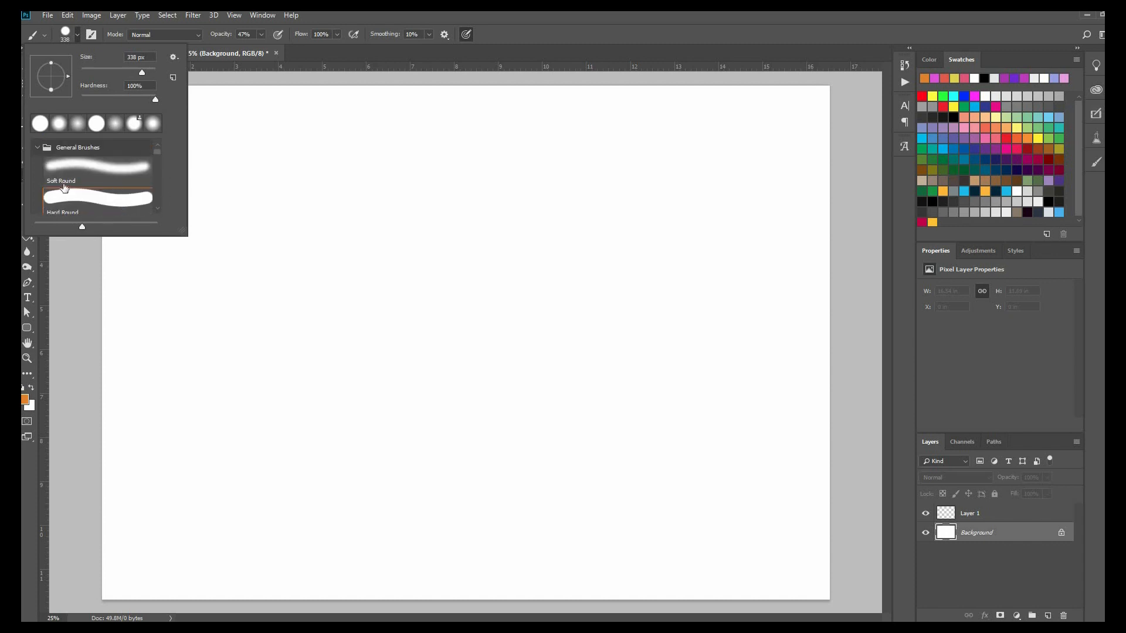
{"action": "scroll", "coordinate": [71, 177], "scroll_direction": "down", "scroll_amount": 1}
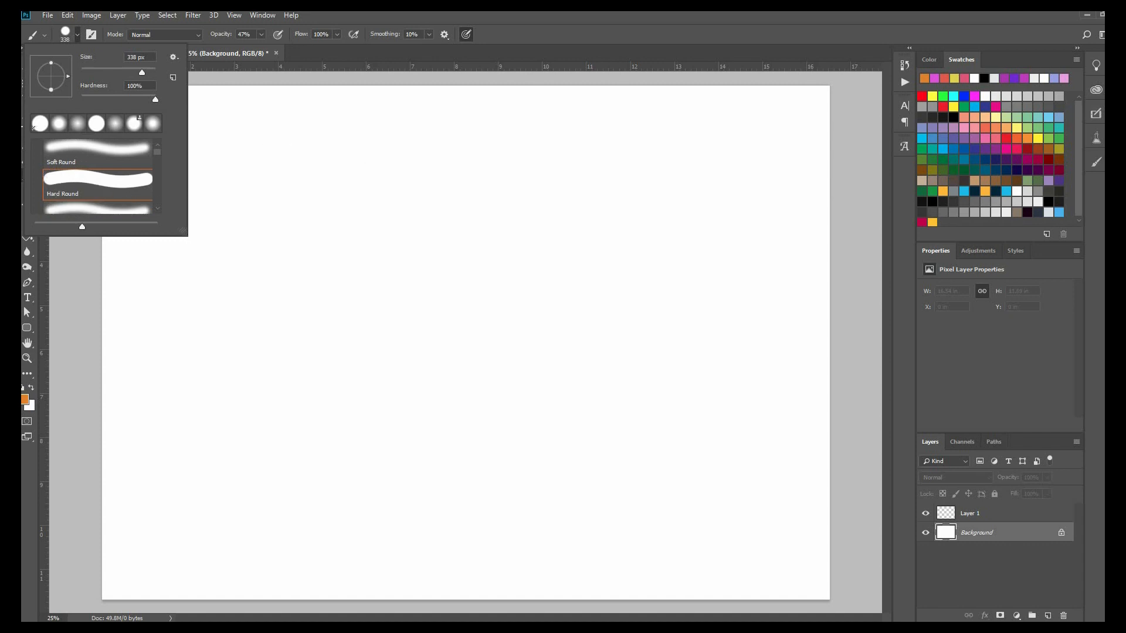
{"action": "left_click", "coordinate": [271, 256]}
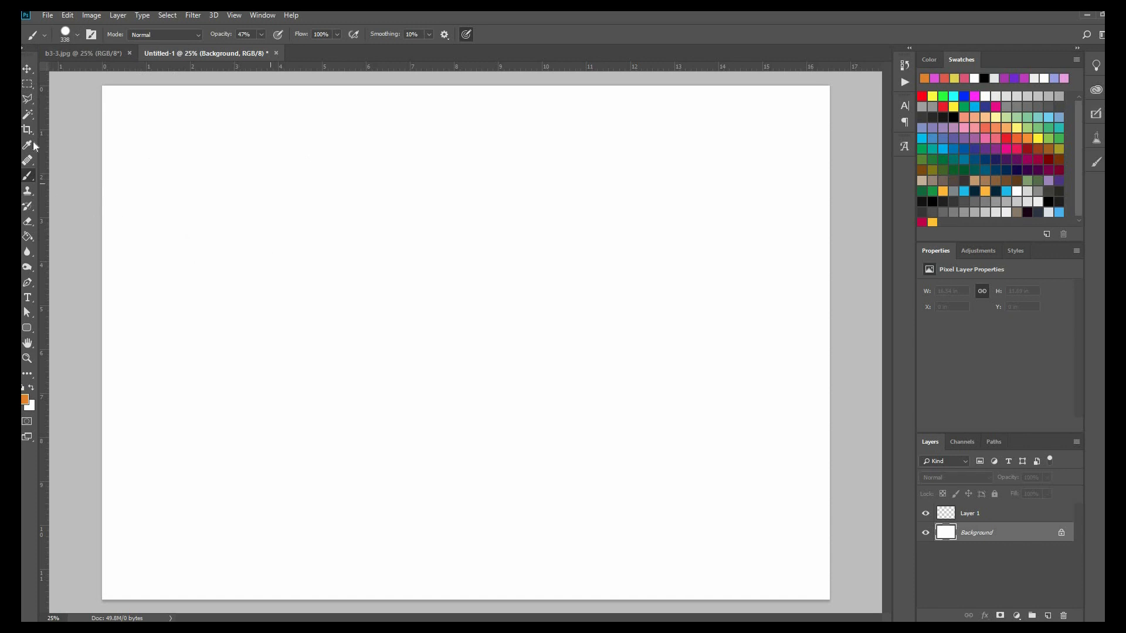
{"action": "left_click", "coordinate": [76, 34]}
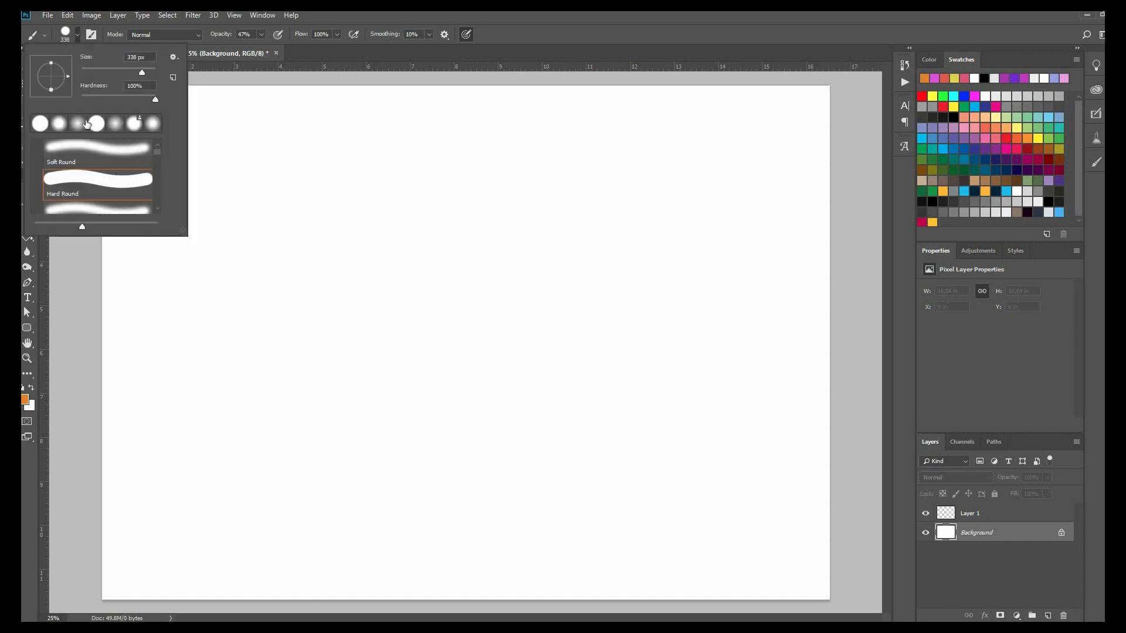
{"action": "right_click", "coordinate": [330, 160]}
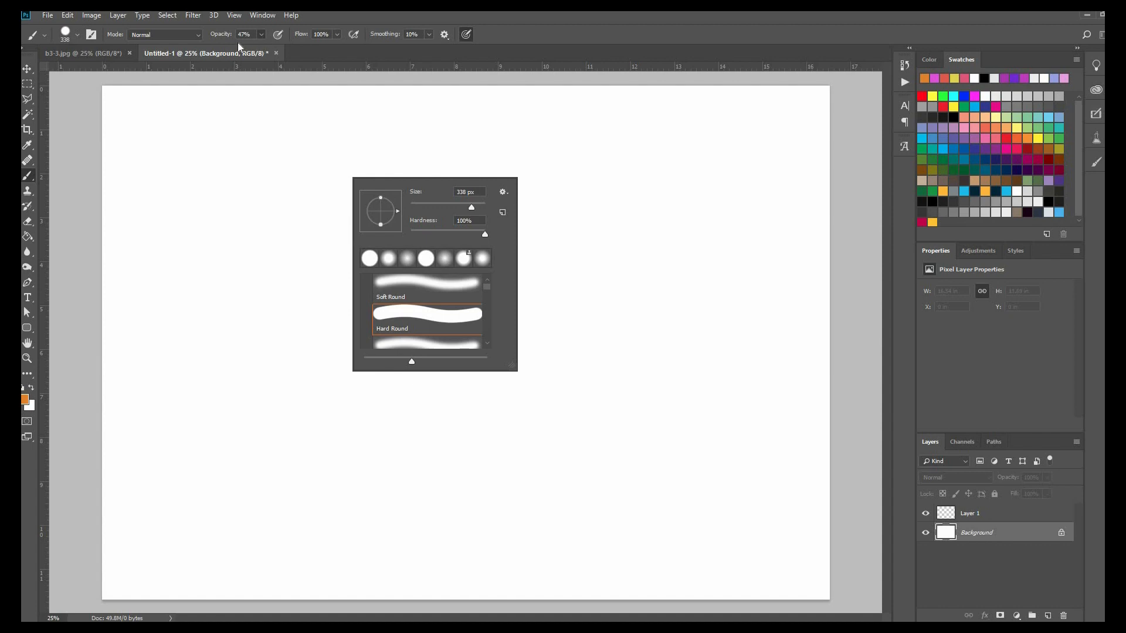
Step: Set the brush opacity to 100%
{"action": "left_click", "coordinate": [261, 34]}
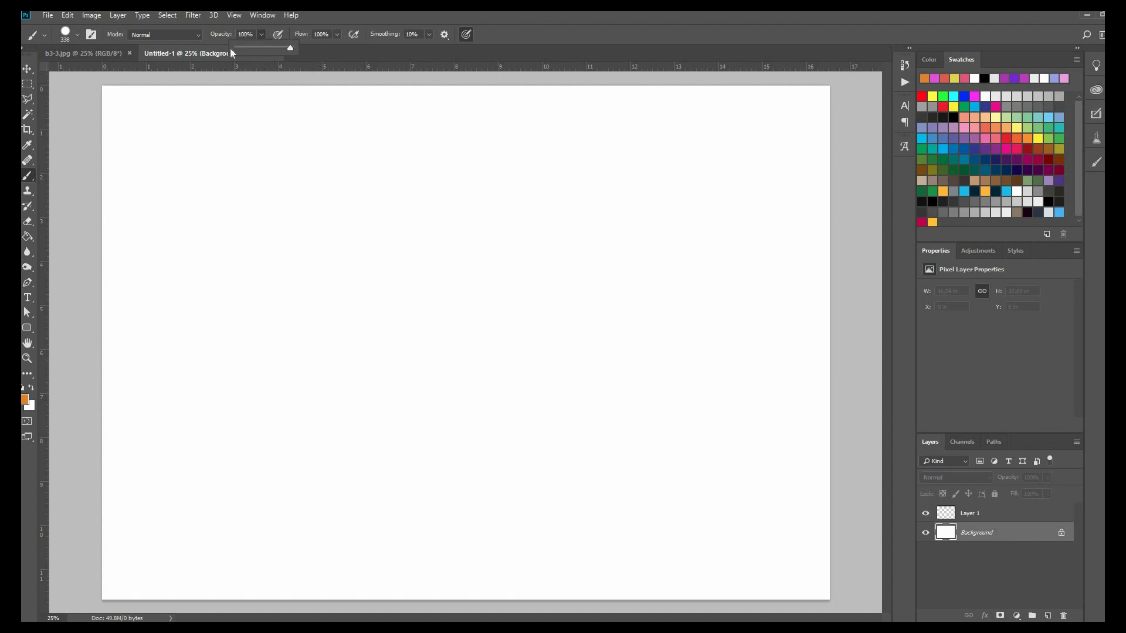
{"action": "left_click_drag", "start_coordinate": [326, 49], "coordinate": [327, 51]}
{"action": "left_click", "coordinate": [115, 400]}
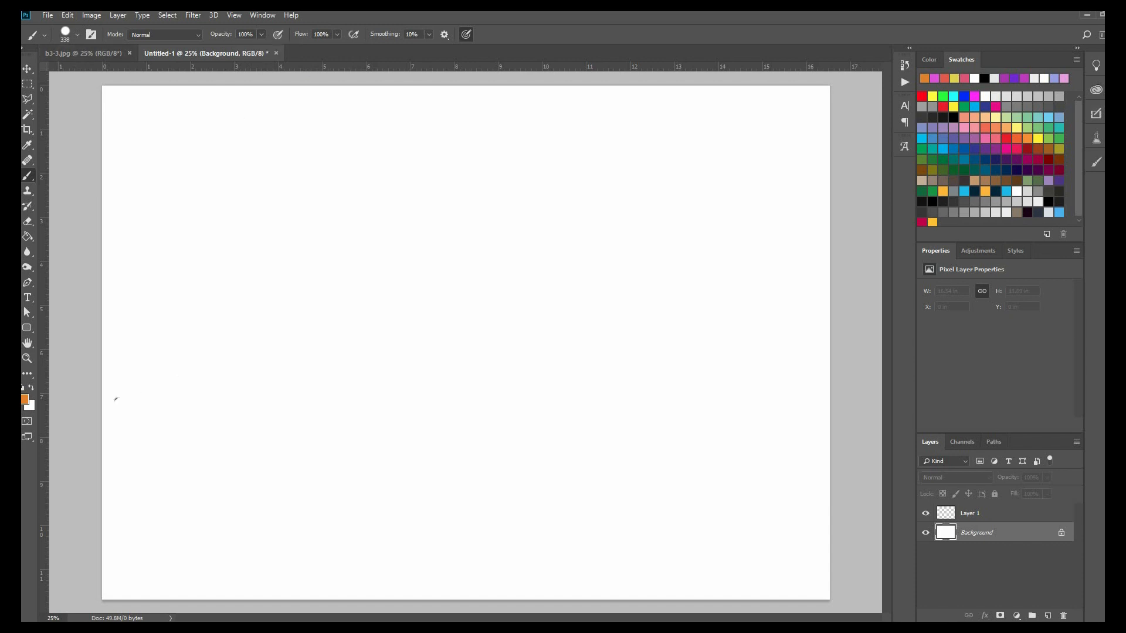
Step: Set the foreground color to the dark blue 15467e in the color picker, picking it by brightness
{"action": "left_click", "coordinate": [25, 400]}
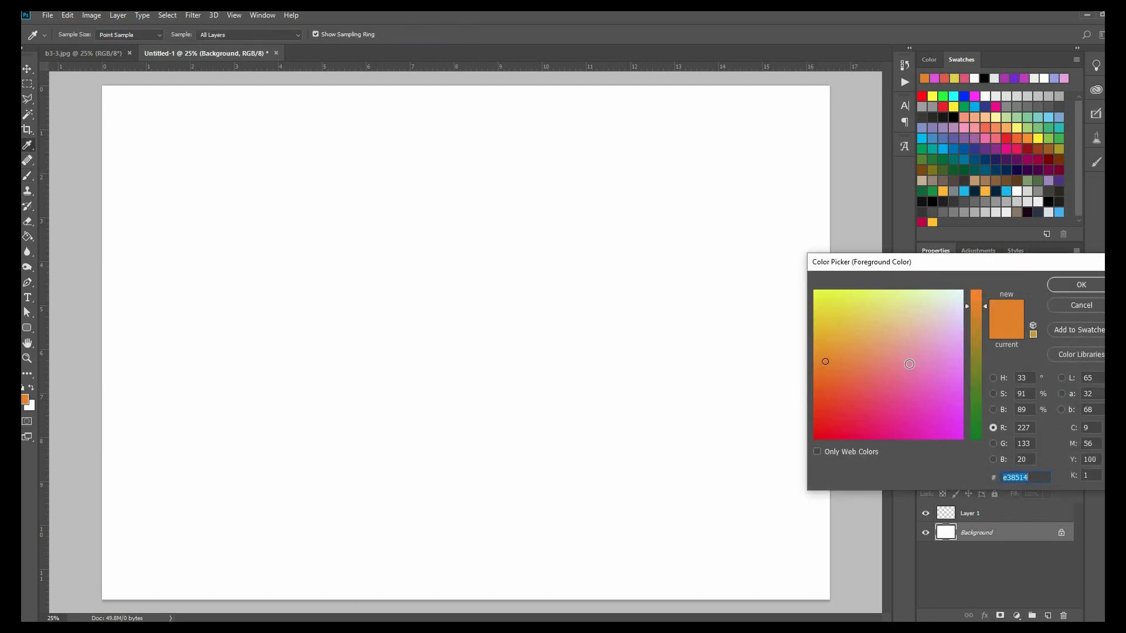
{"action": "left_click", "coordinate": [909, 363]}
{"action": "left_click", "coordinate": [993, 394]}
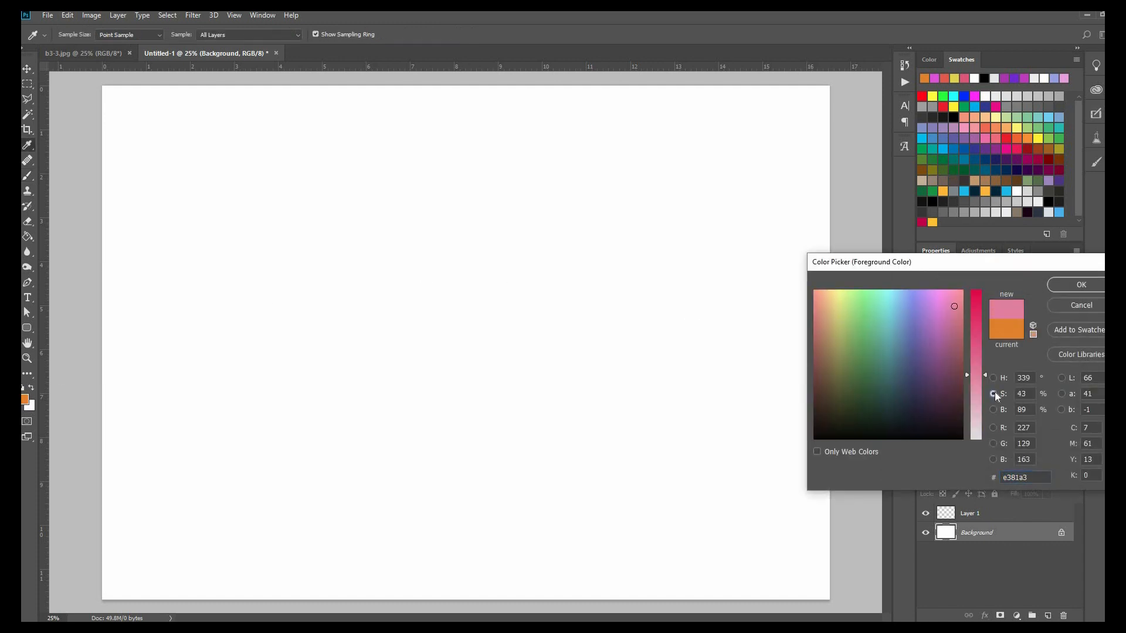
{"action": "left_click", "coordinate": [993, 409]}
{"action": "left_click", "coordinate": [978, 365]}
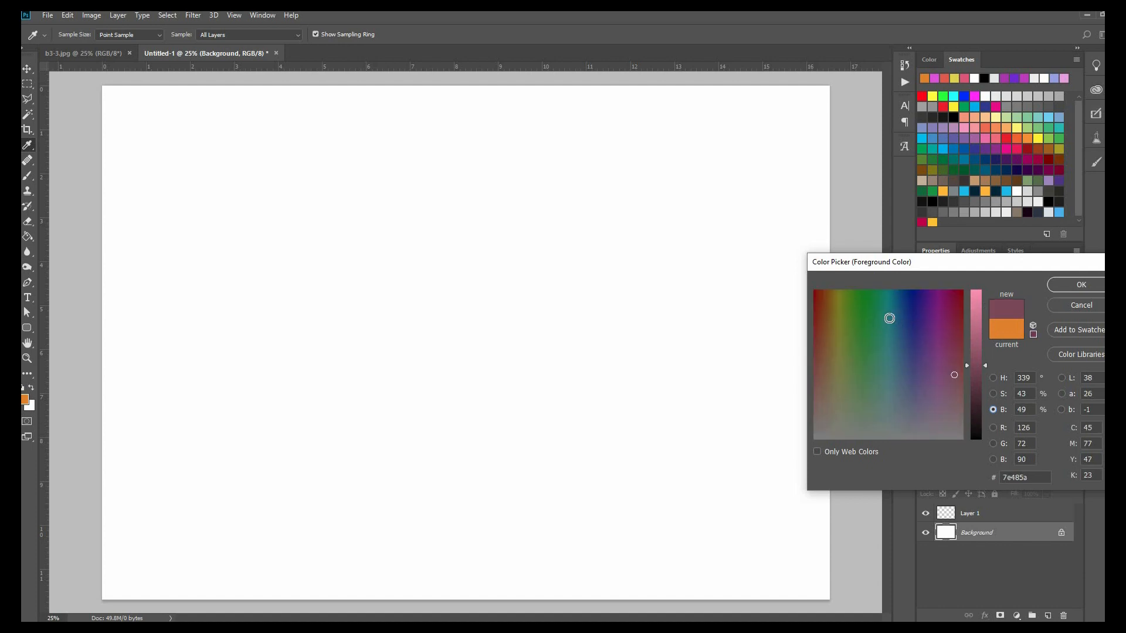
{"action": "mouse_move", "coordinate": [890, 318]}
{"action": "left_mouse_down"}
{"action": "mouse_move", "coordinate": [870, 308]}
{"action": "mouse_move", "coordinate": [899, 314]}
{"action": "mouse_move", "coordinate": [869, 308]}
{"action": "mouse_move", "coordinate": [902, 314]}
{"action": "left_mouse_up"}
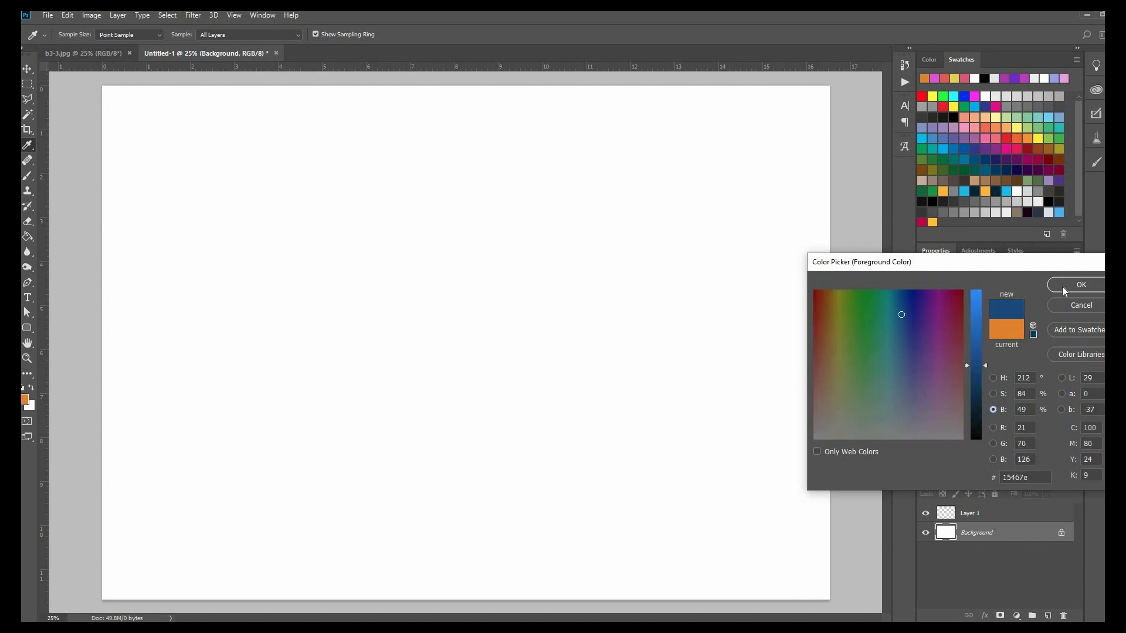
{"action": "left_click", "coordinate": [1065, 290]}
Step: Paint a thick hard-edged zigzag across the upper canvas and soft-edged strokes beside it with the 338 px Soft Round brush
{"action": "key", "text": "b"}
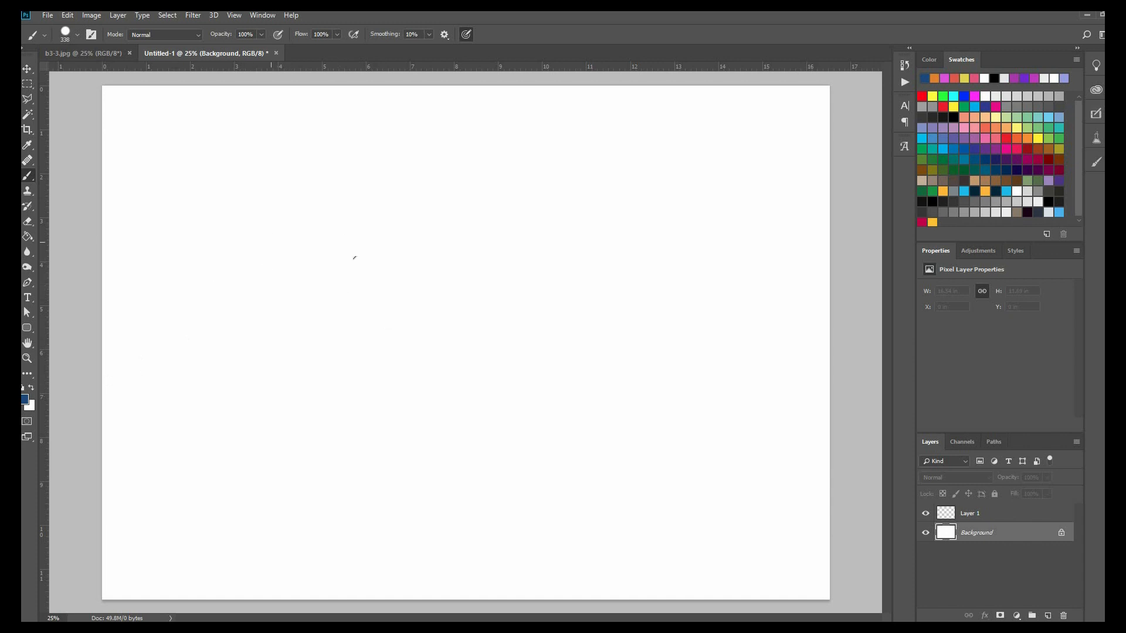
{"action": "mouse_move", "coordinate": [270, 240]}
{"action": "left_mouse_down"}
{"action": "mouse_move", "coordinate": [420, 229]}
{"action": "mouse_move", "coordinate": [498, 304]}
{"action": "mouse_move", "coordinate": [591, 208]}
{"action": "mouse_move", "coordinate": [661, 234]}
{"action": "mouse_move", "coordinate": [654, 199]}
{"action": "mouse_move", "coordinate": [704, 275]}
{"action": "left_mouse_up"}
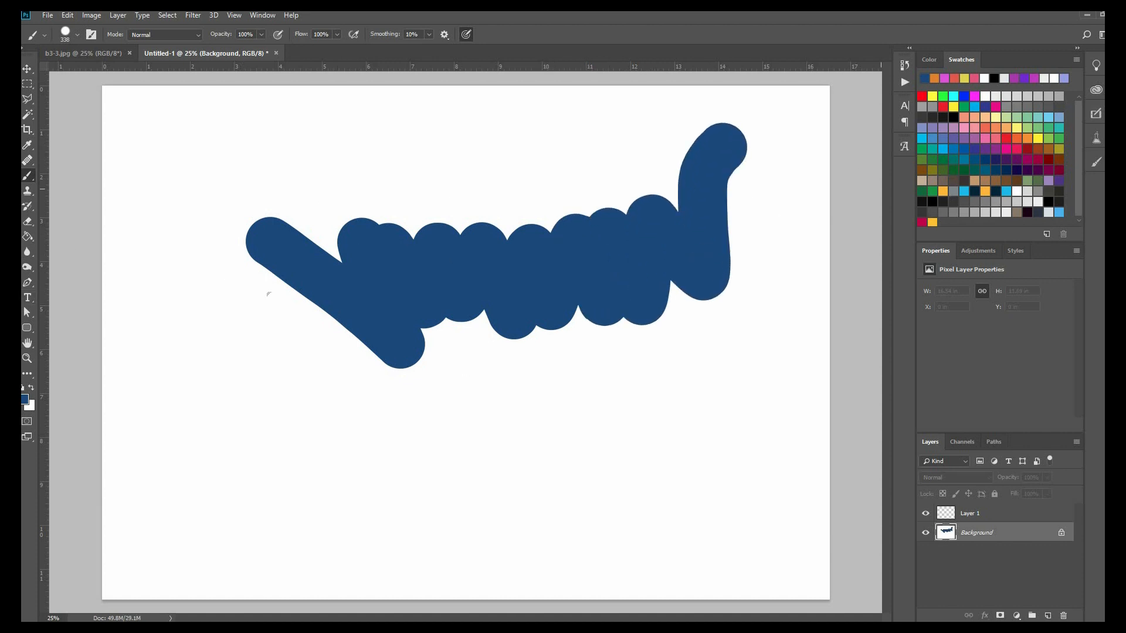
{"action": "left_click", "coordinate": [78, 35]}
{"action": "left_click", "coordinate": [98, 153]}
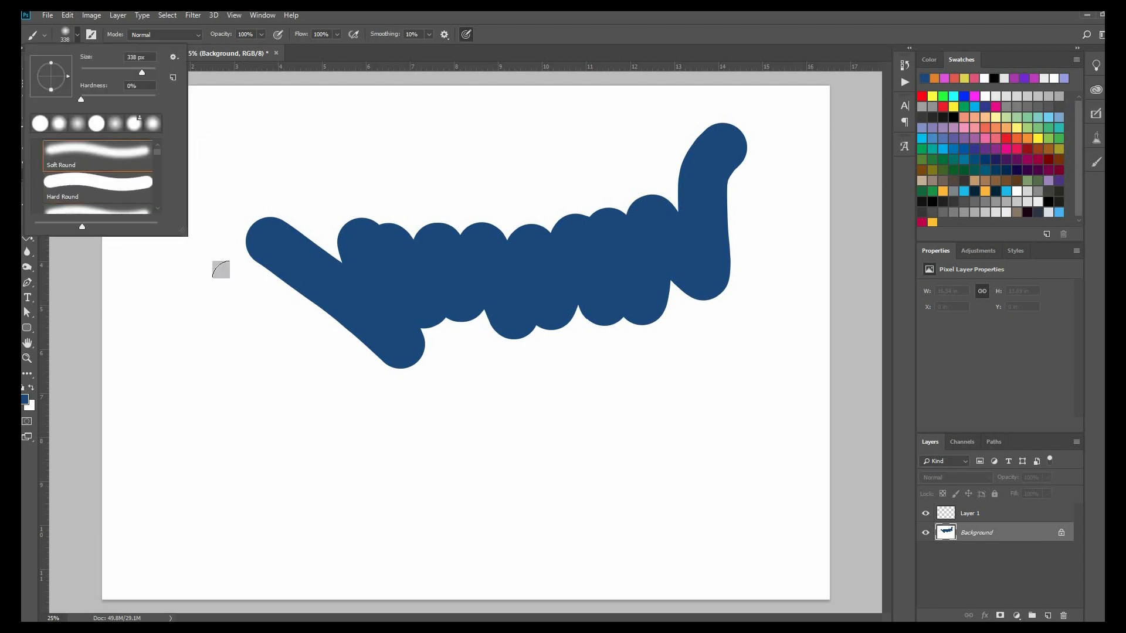
{"action": "mouse_move", "coordinate": [239, 138]}
{"action": "left_mouse_down"}
{"action": "mouse_move", "coordinate": [231, 255]}
{"action": "mouse_move", "coordinate": [248, 357]}
{"action": "mouse_move", "coordinate": [181, 319]}
{"action": "left_mouse_up"}
{"action": "mouse_move", "coordinate": [348, 195]}
{"action": "left_mouse_down"}
{"action": "mouse_move", "coordinate": [294, 165]}
{"action": "mouse_move", "coordinate": [209, 177]}
{"action": "left_mouse_up"}
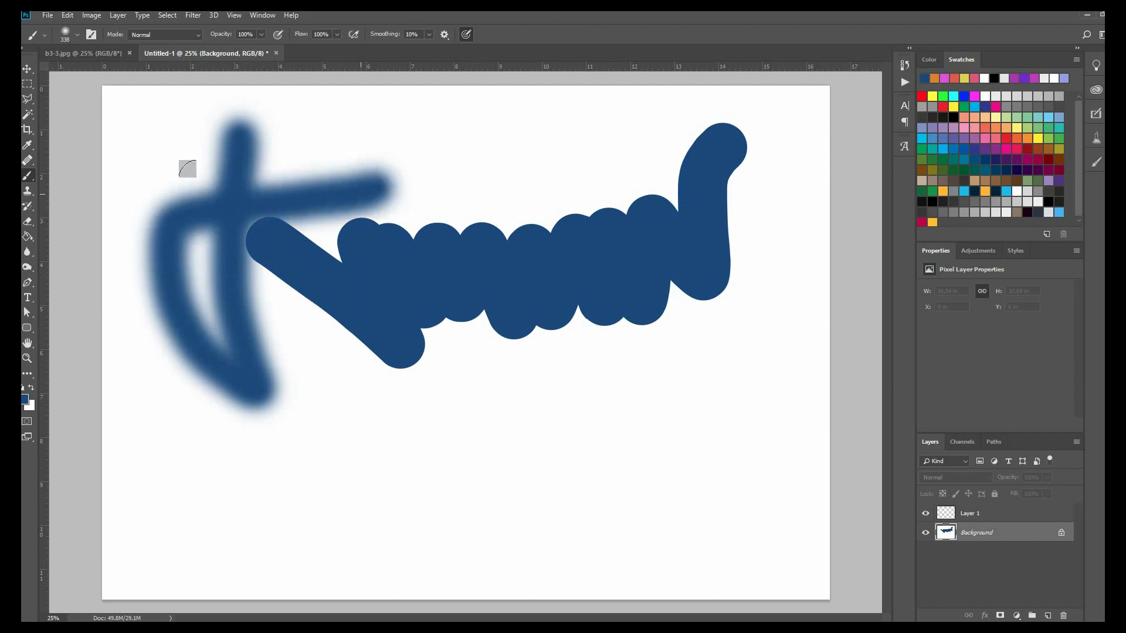
Step: Paint a cluster of crossing, overlapping strokes below the zigzag with the Hard Round brush at 40% opacity
{"action": "left_click", "coordinate": [77, 35]}
{"action": "left_click", "coordinate": [108, 190]}
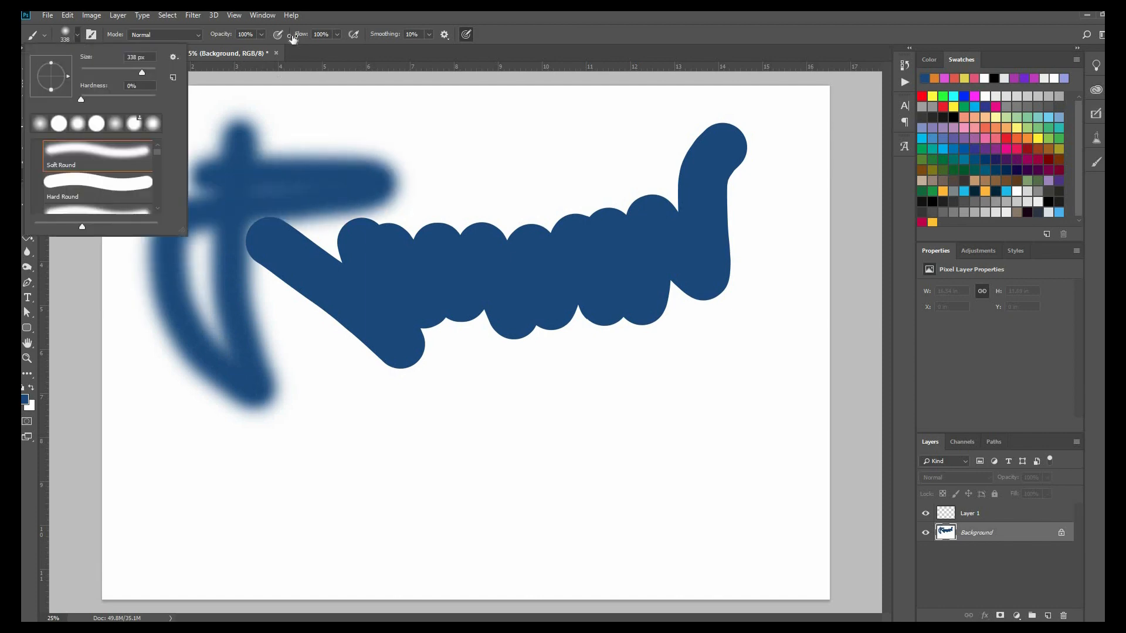
{"action": "left_click", "coordinate": [259, 35]}
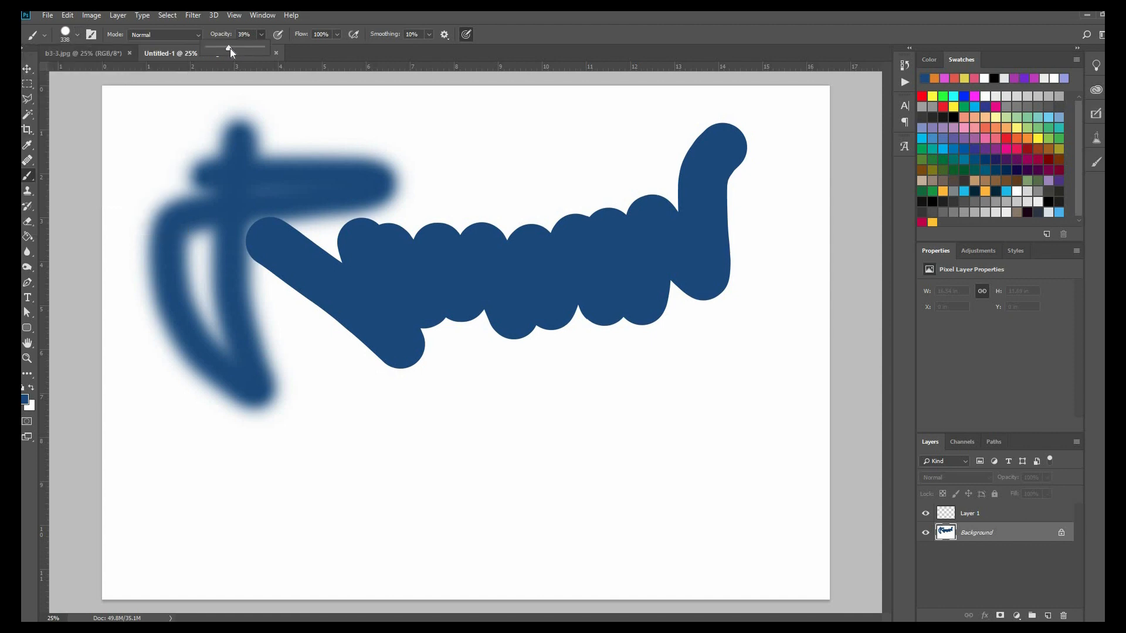
{"action": "left_click_drag", "start_coordinate": [231, 48], "coordinate": [229, 48]}
{"action": "left_click_drag", "start_coordinate": [329, 473], "coordinate": [614, 471]}
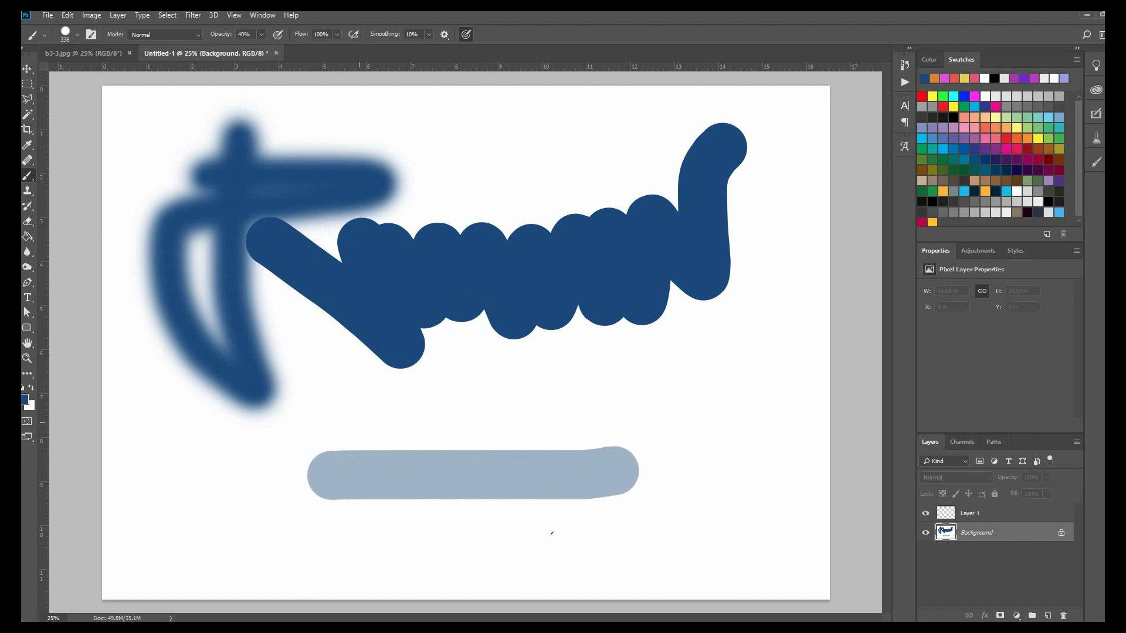
{"action": "left_click_drag", "start_coordinate": [359, 421], "coordinate": [566, 550]}
{"action": "left_click_drag", "start_coordinate": [527, 405], "coordinate": [404, 556]}
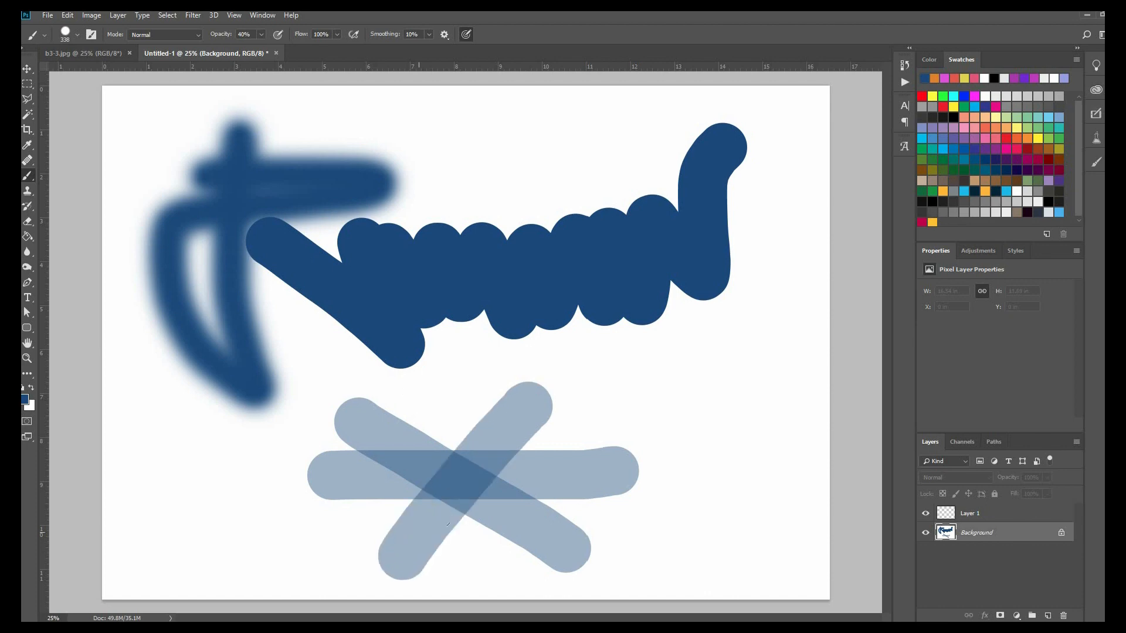
{"action": "left_click_drag", "start_coordinate": [430, 403], "coordinate": [472, 565]}
{"action": "mouse_move", "coordinate": [331, 527]}
{"action": "left_mouse_down"}
{"action": "mouse_move", "coordinate": [575, 461]}
{"action": "mouse_move", "coordinate": [645, 422]}
{"action": "left_mouse_up"}
{"action": "left_click_drag", "start_coordinate": [314, 411], "coordinate": [601, 528]}
{"action": "mouse_move", "coordinate": [469, 428]}
{"action": "left_mouse_down"}
{"action": "mouse_move", "coordinate": [478, 457]}
{"action": "mouse_move", "coordinate": [375, 446]}
{"action": "mouse_move", "coordinate": [417, 487]}
{"action": "mouse_move", "coordinate": [443, 470]}
{"action": "mouse_move", "coordinate": [516, 516]}
{"action": "mouse_move", "coordinate": [446, 546]}
{"action": "mouse_move", "coordinate": [399, 486]}
{"action": "mouse_move", "coordinate": [422, 438]}
{"action": "left_mouse_up"}
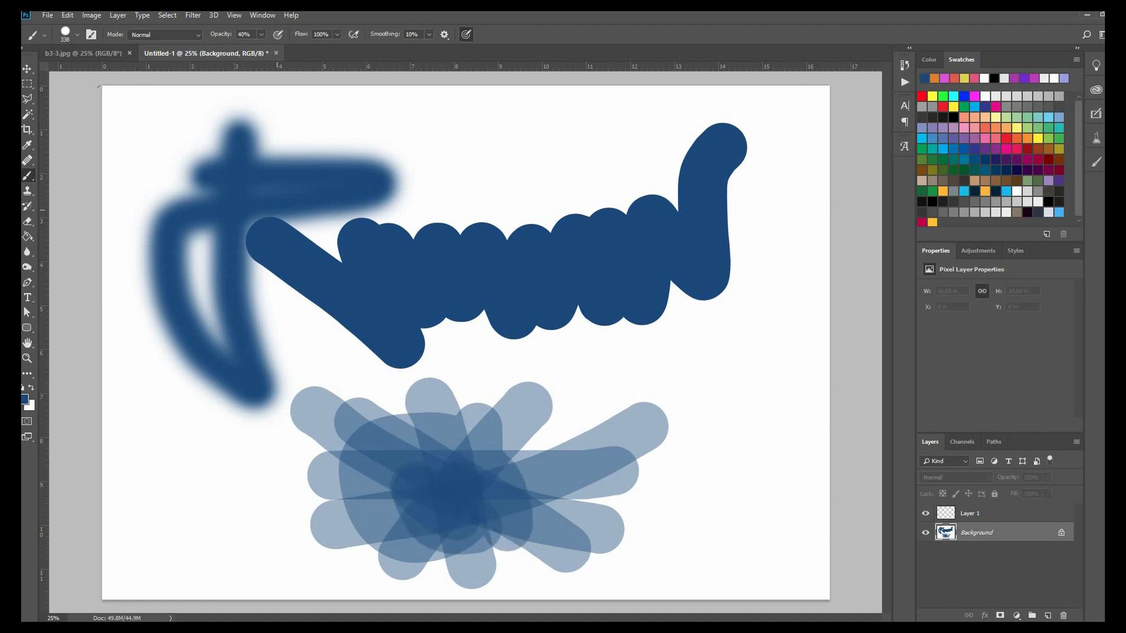
Step: Raise the brush opacity to 100% and paint solid strokes above the zigzag, over the translucent cluster and as a separate dot
{"action": "left_click", "coordinate": [77, 35]}
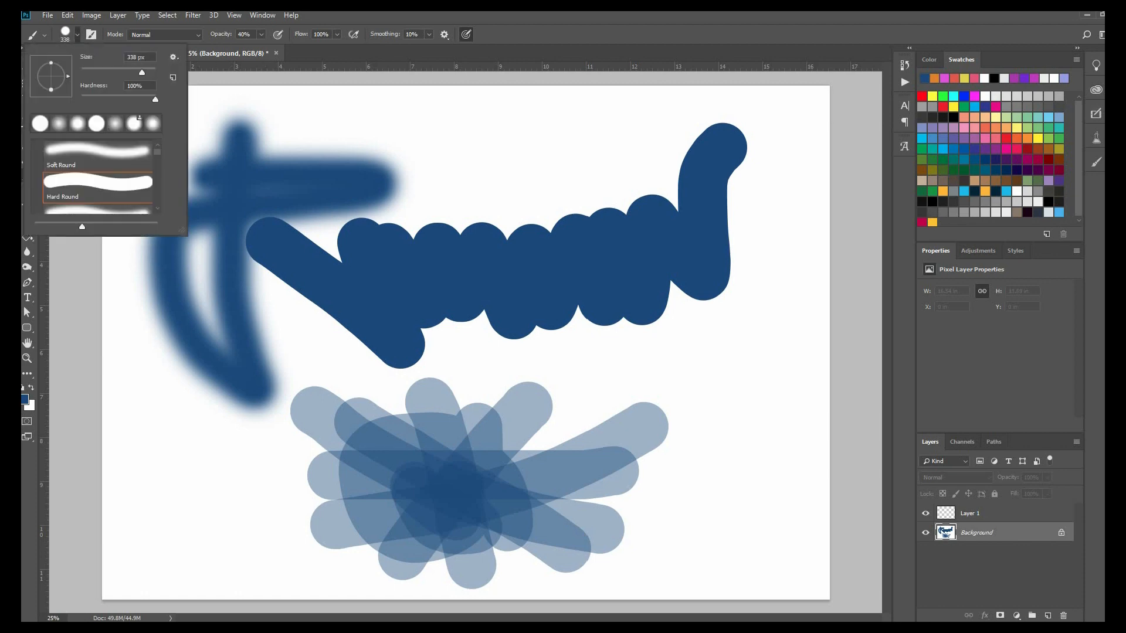
{"action": "left_click", "coordinate": [261, 35]}
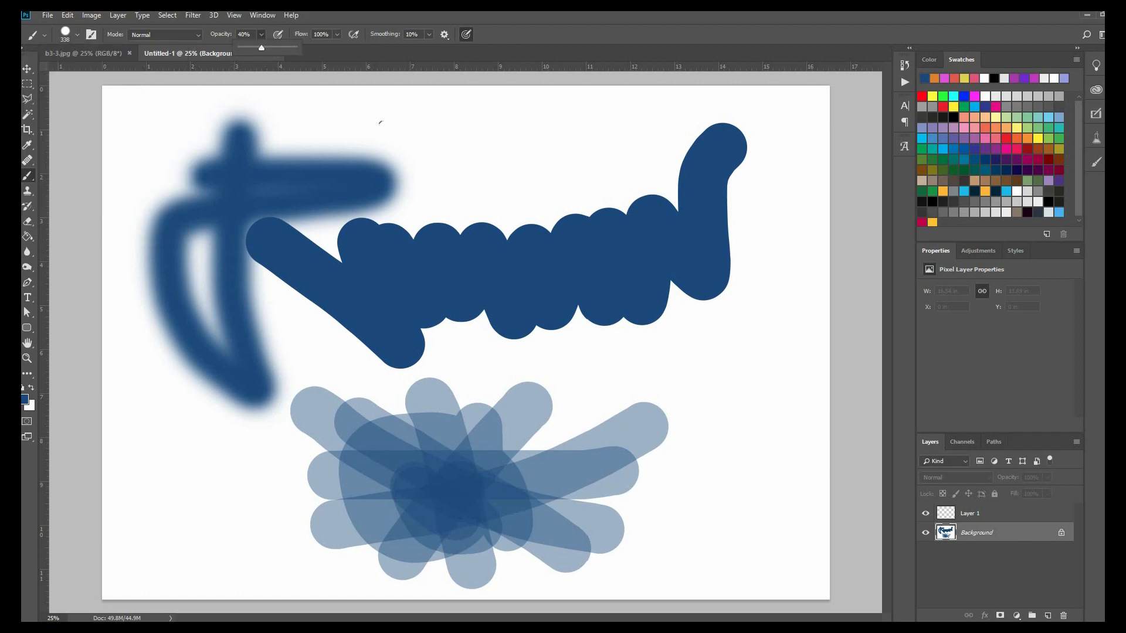
{"action": "left_click_drag", "start_coordinate": [262, 49], "coordinate": [332, 56]}
{"action": "left_click_drag", "start_coordinate": [398, 143], "coordinate": [497, 226]}
{"action": "left_click_drag", "start_coordinate": [475, 146], "coordinate": [453, 104]}
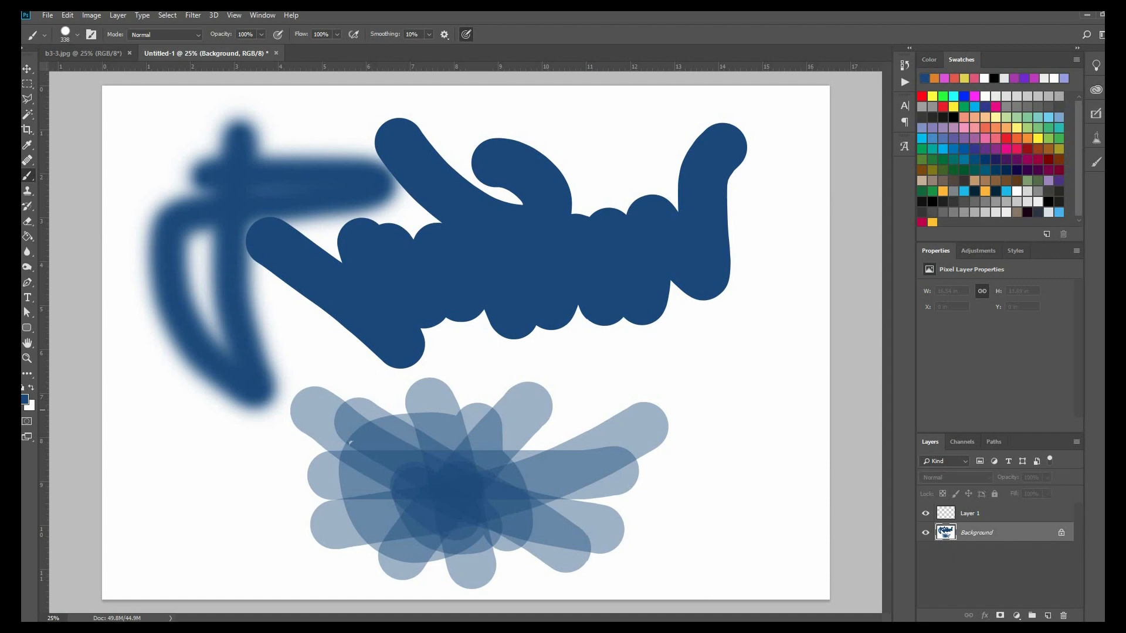
{"action": "mouse_move", "coordinate": [420, 475]}
{"action": "left_mouse_down"}
{"action": "mouse_move", "coordinate": [440, 416]}
{"action": "mouse_move", "coordinate": [414, 510]}
{"action": "mouse_move", "coordinate": [432, 429]}
{"action": "mouse_move", "coordinate": [331, 469]}
{"action": "left_mouse_up"}
{"action": "left_click", "coordinate": [256, 432]}
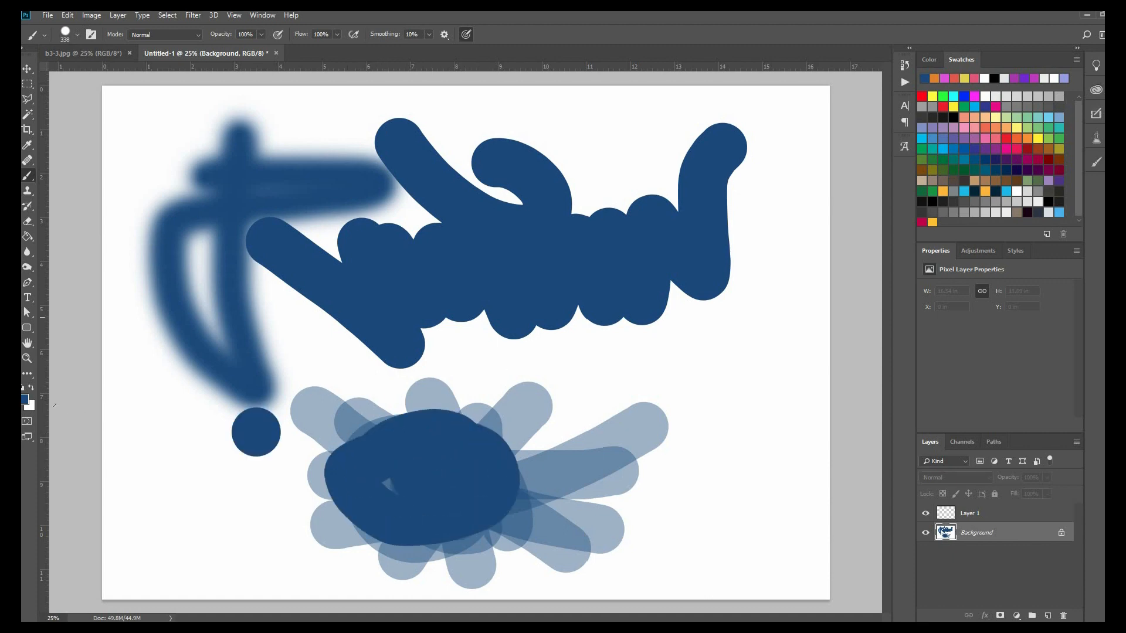
Step: Paint a dark blue patch with the Soft Round brush and blend a lighter blue swatch color into it, reducing the brush opacity
{"action": "left_click", "coordinate": [76, 35]}
{"action": "left_click", "coordinate": [98, 155]}
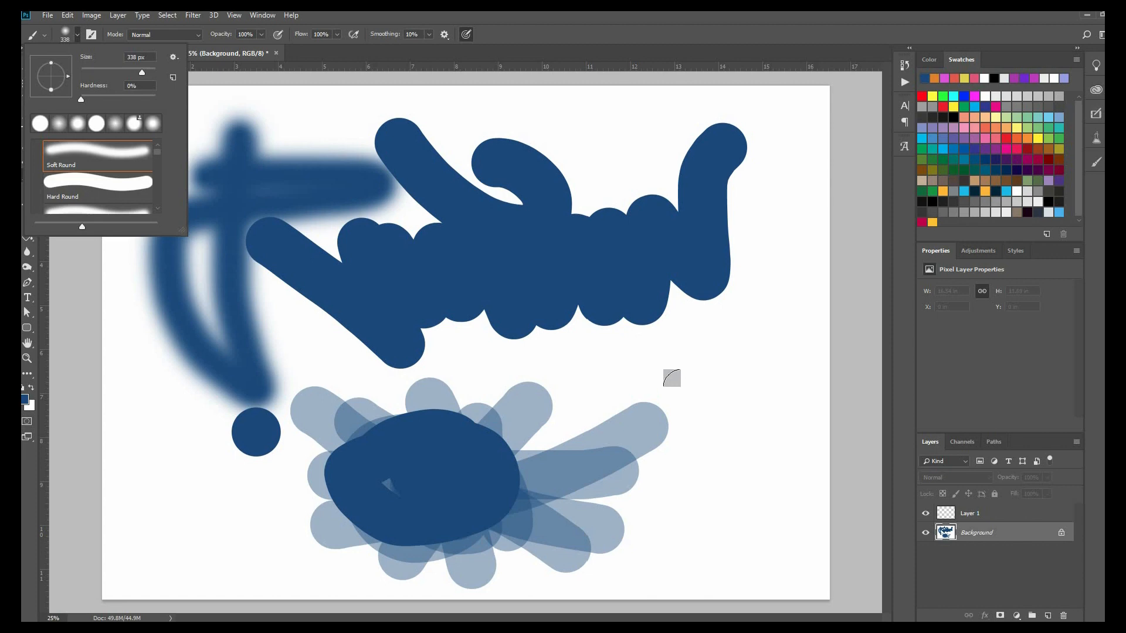
{"action": "left_click_drag", "start_coordinate": [657, 353], "coordinate": [721, 416]}
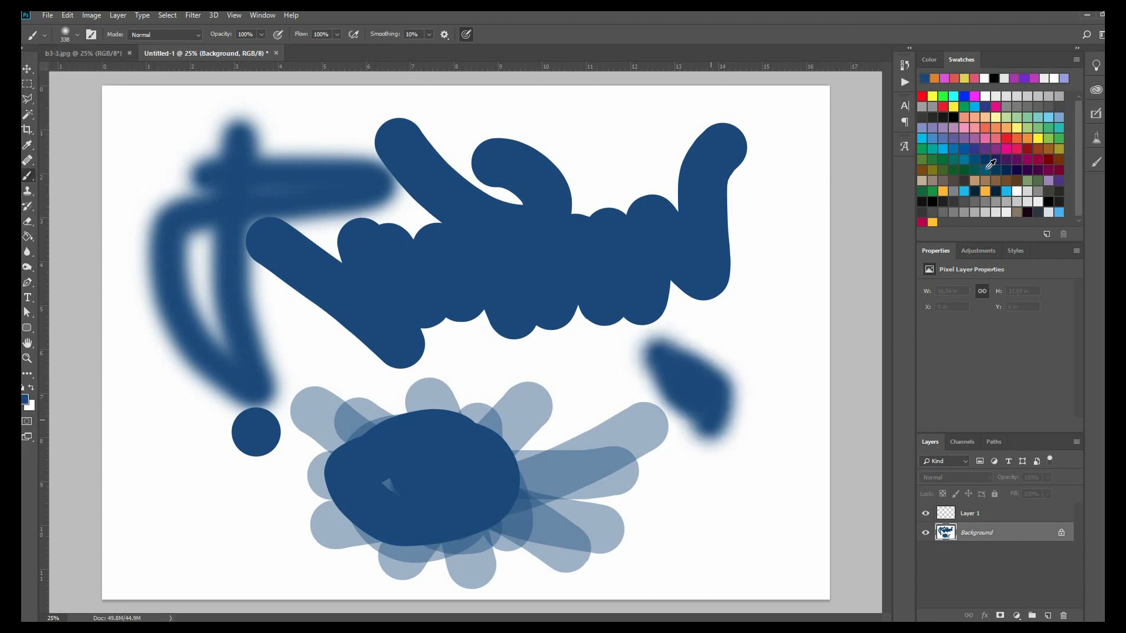
{"action": "left_click", "coordinate": [957, 150]}
{"action": "mouse_move", "coordinate": [695, 350]}
{"action": "left_mouse_down"}
{"action": "mouse_move", "coordinate": [724, 383]}
{"action": "mouse_move", "coordinate": [719, 400]}
{"action": "mouse_move", "coordinate": [679, 341]}
{"action": "left_mouse_up"}
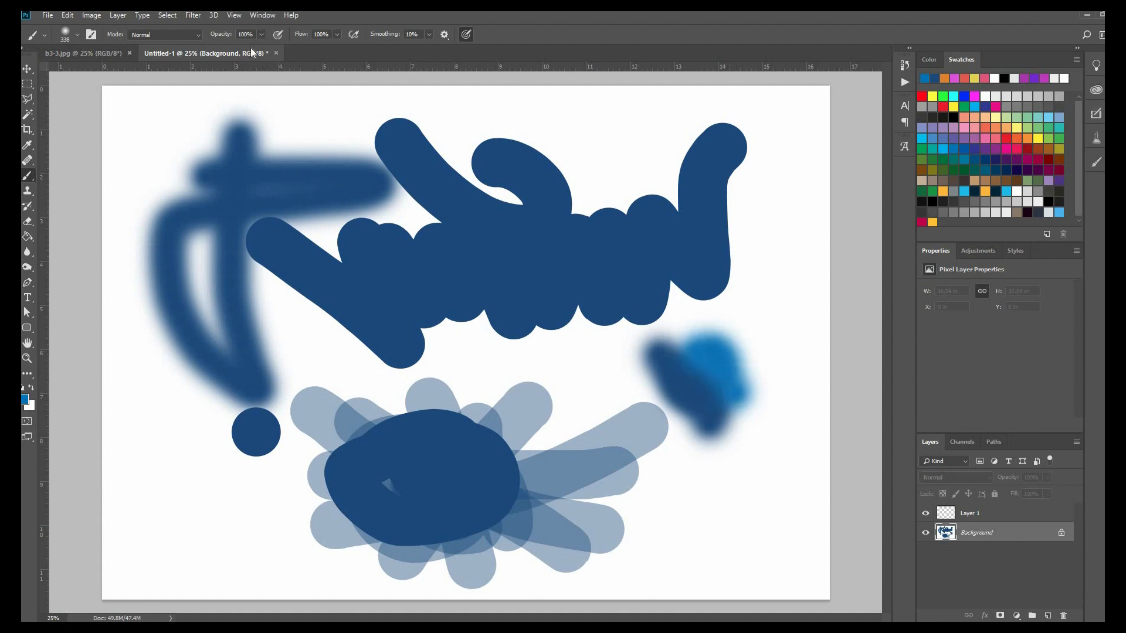
{"action": "left_click", "coordinate": [262, 35]}
{"action": "left_click", "coordinate": [227, 47]}
Step: Erase a soft-edged band below the blue zigzag with the Eraser tool, and further parts of it with the Hard Round tip
{"action": "left_click", "coordinate": [27, 221]}
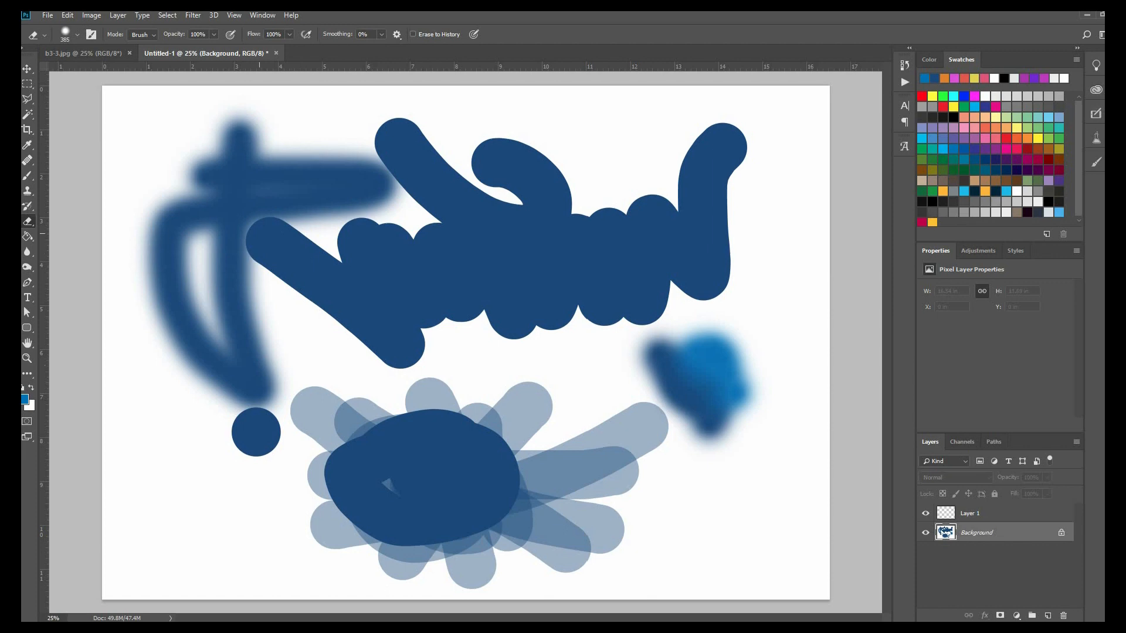
{"action": "mouse_move", "coordinate": [443, 296]}
{"action": "left_mouse_down"}
{"action": "mouse_move", "coordinate": [469, 315]}
{"action": "mouse_move", "coordinate": [431, 324]}
{"action": "left_mouse_up"}
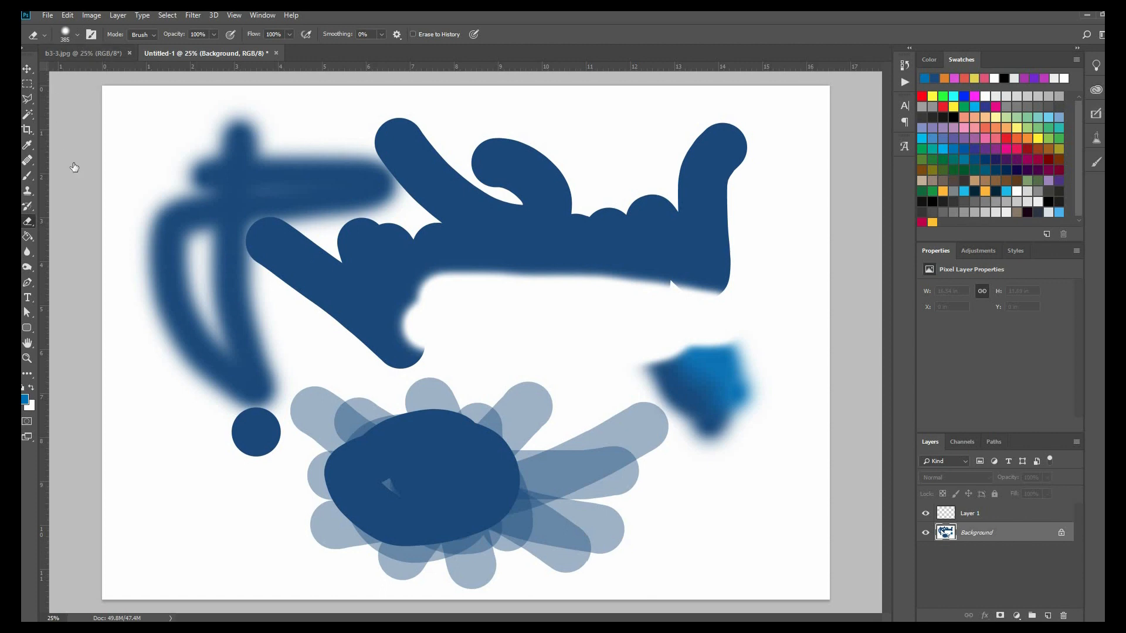
{"action": "left_click", "coordinate": [77, 35]}
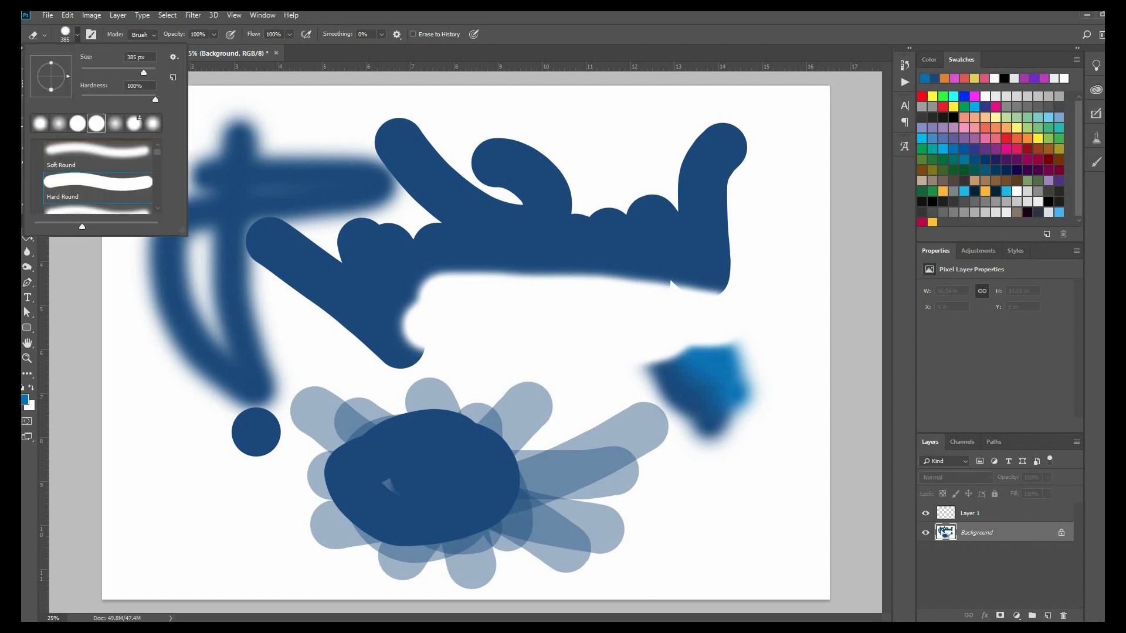
{"action": "left_click_drag", "start_coordinate": [509, 301], "coordinate": [687, 268]}
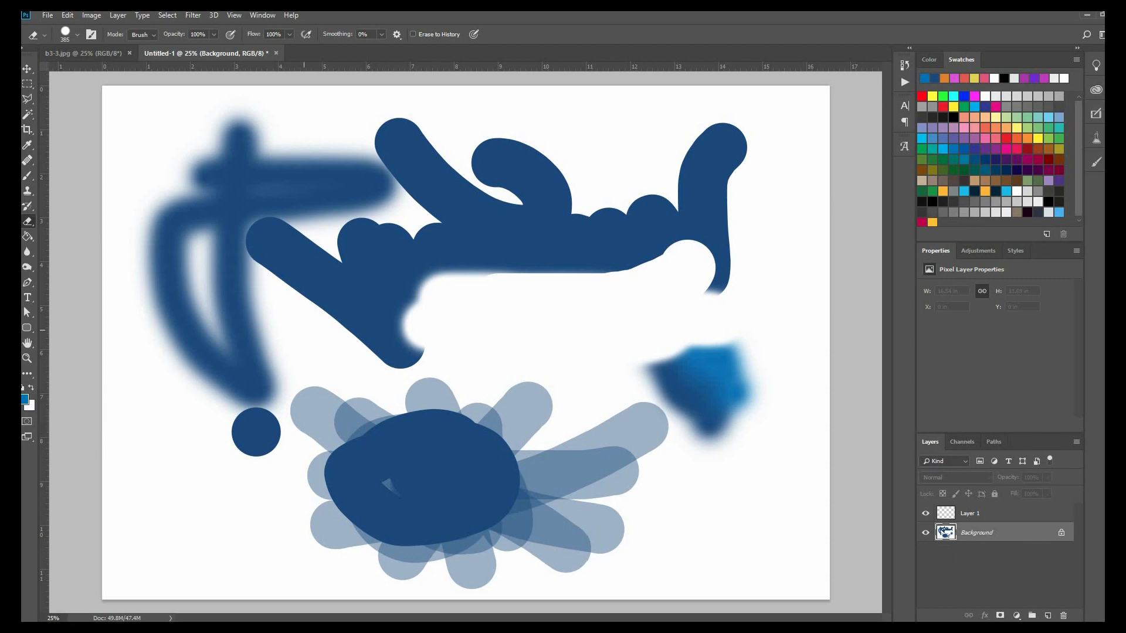
{"action": "left_click_drag", "start_coordinate": [275, 308], "coordinate": [361, 375]}
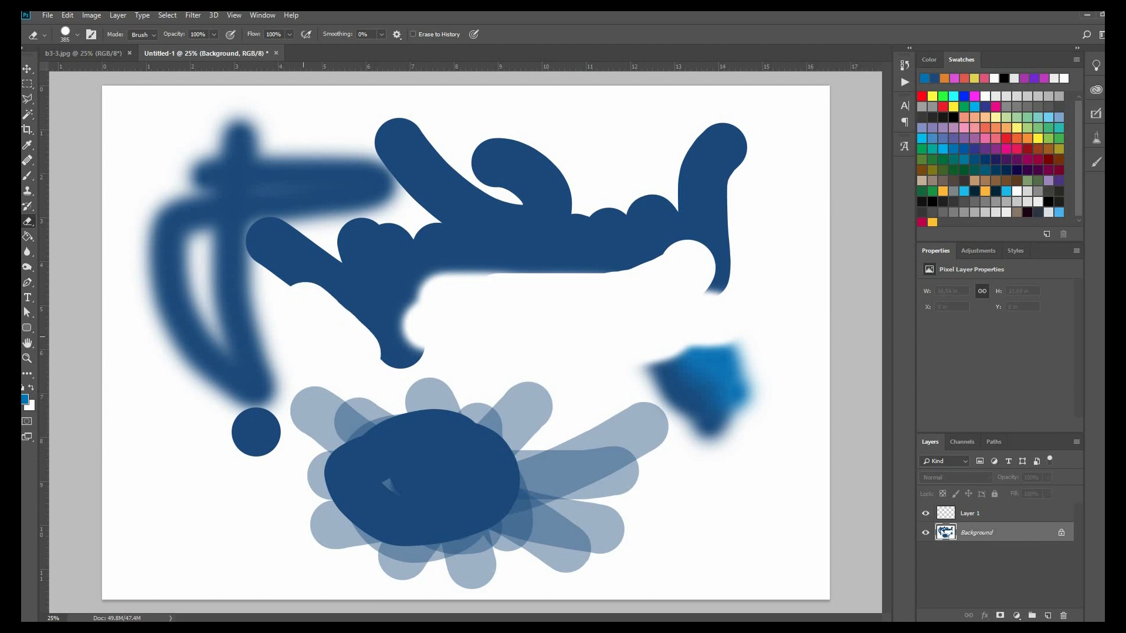
{"action": "left_click", "coordinate": [34, 220]}
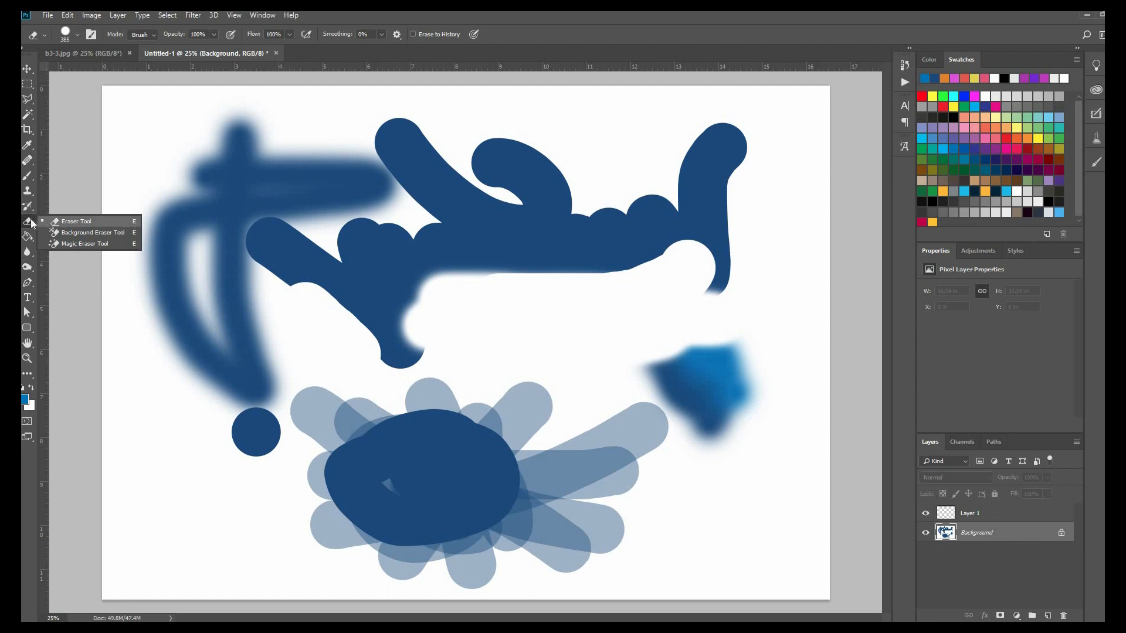
{"action": "left_click", "coordinate": [76, 221]}
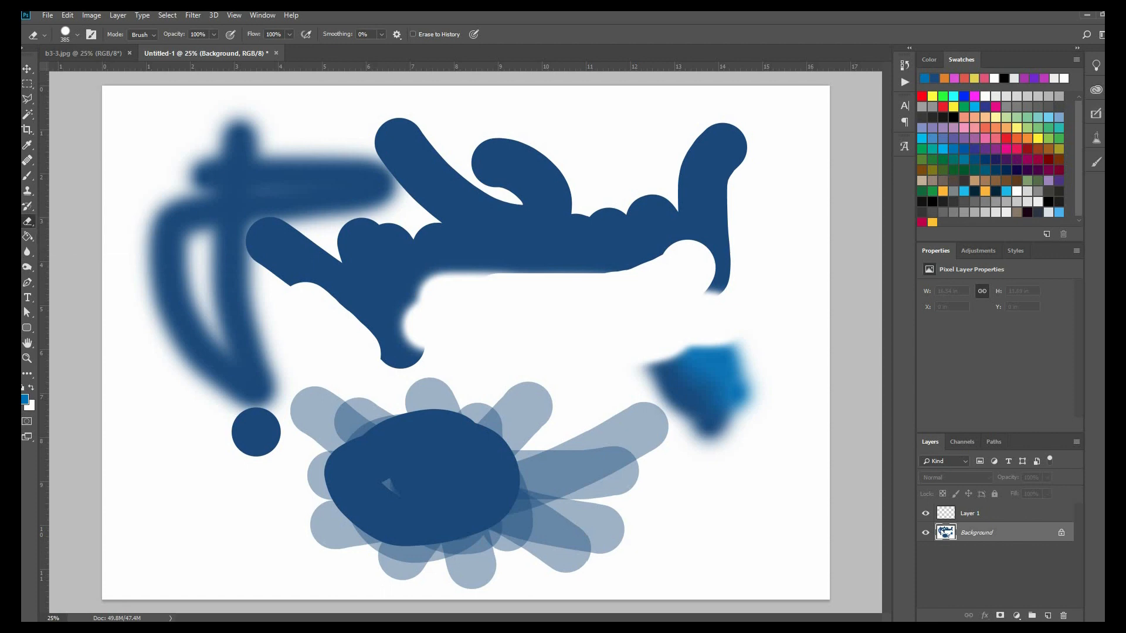
Step: Set the background color to orange ff871d and erase over the middle of the Background layer
{"action": "left_click", "coordinate": [34, 406]}
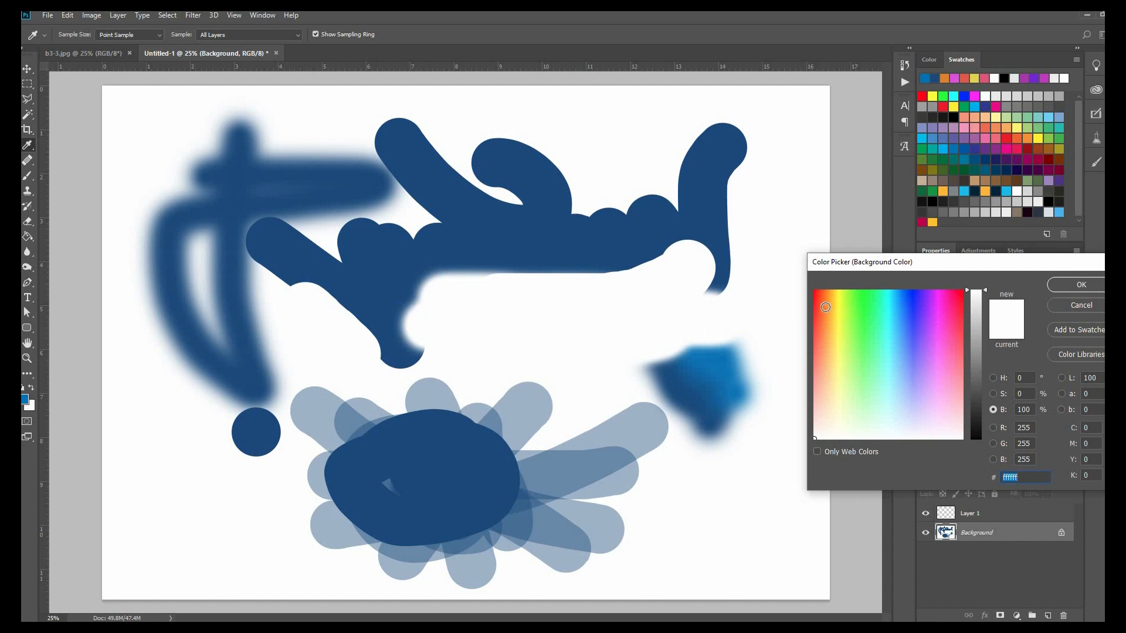
{"action": "left_click", "coordinate": [826, 307]}
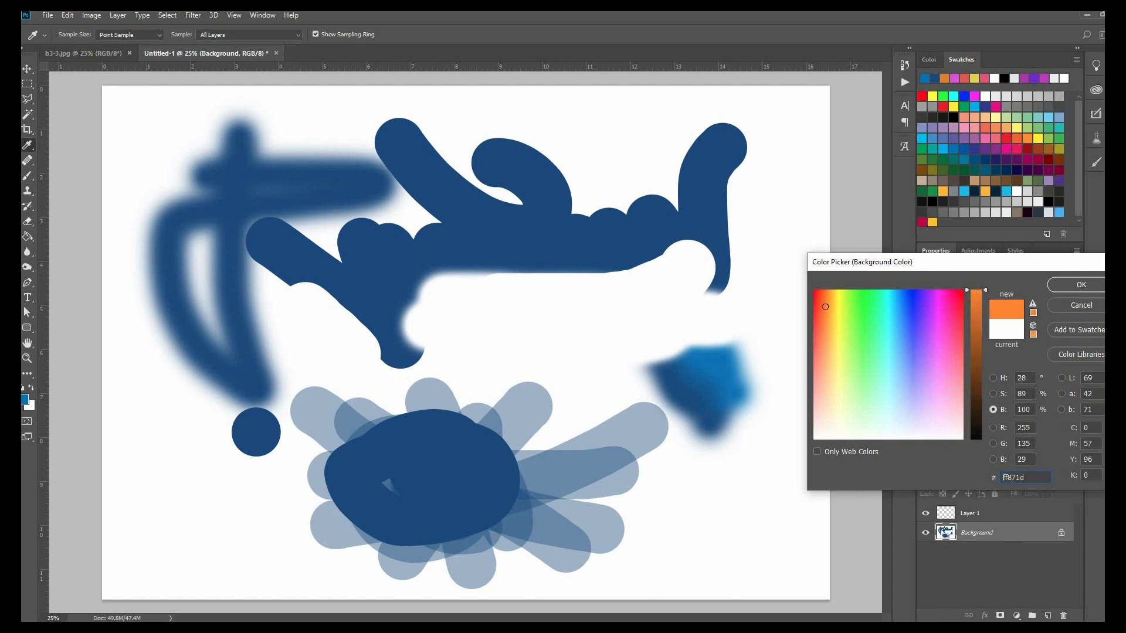
{"action": "left_click", "coordinate": [1078, 286]}
{"action": "key", "text": "e"}
{"action": "mouse_move", "coordinate": [496, 276]}
{"action": "left_mouse_down"}
{"action": "mouse_move", "coordinate": [636, 290]}
{"action": "mouse_move", "coordinate": [645, 328]}
{"action": "mouse_move", "coordinate": [577, 334]}
{"action": "left_mouse_up"}
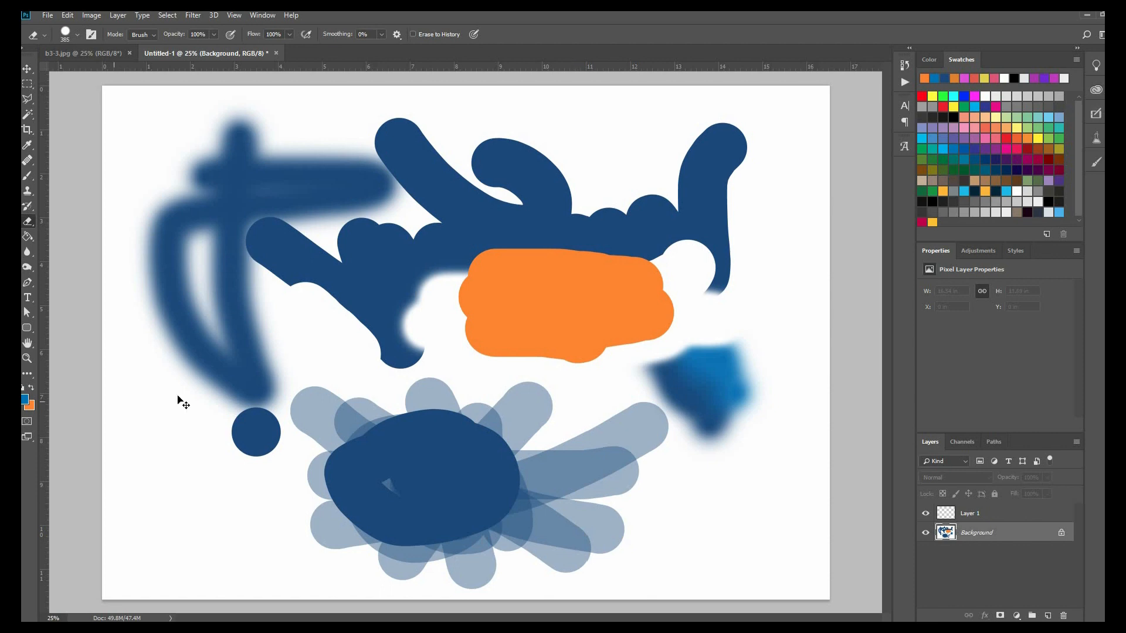
Step: Undo the orange erasing and set the background color back to white ffffff
{"action": "key", "text": "ctrl+z"}
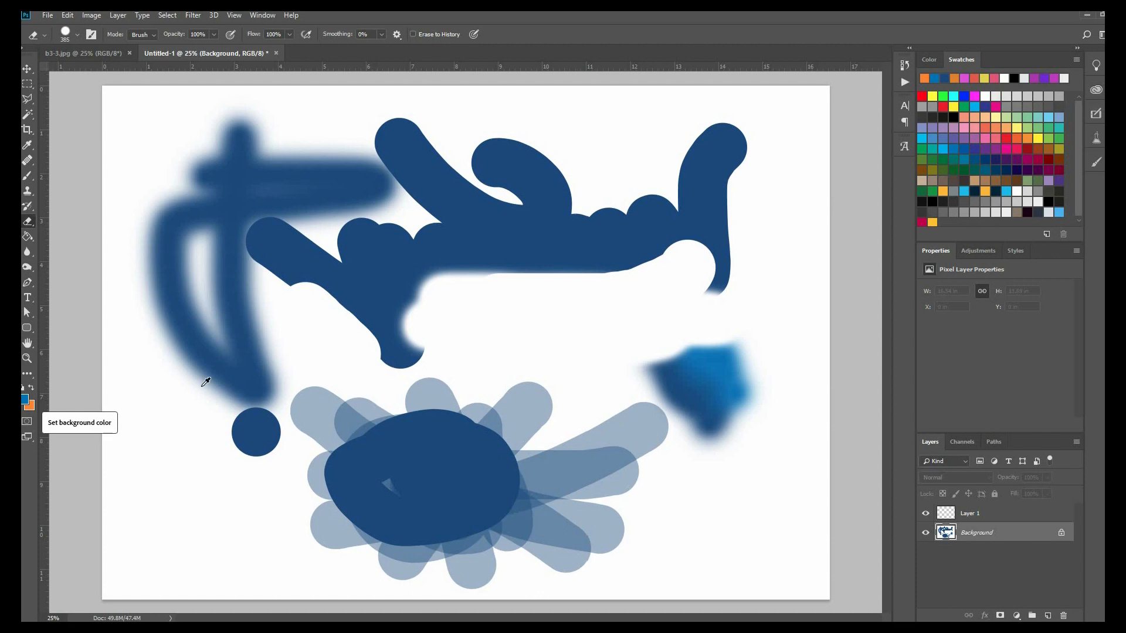
{"action": "left_click", "coordinate": [30, 406]}
{"action": "left_click", "coordinate": [966, 452]}
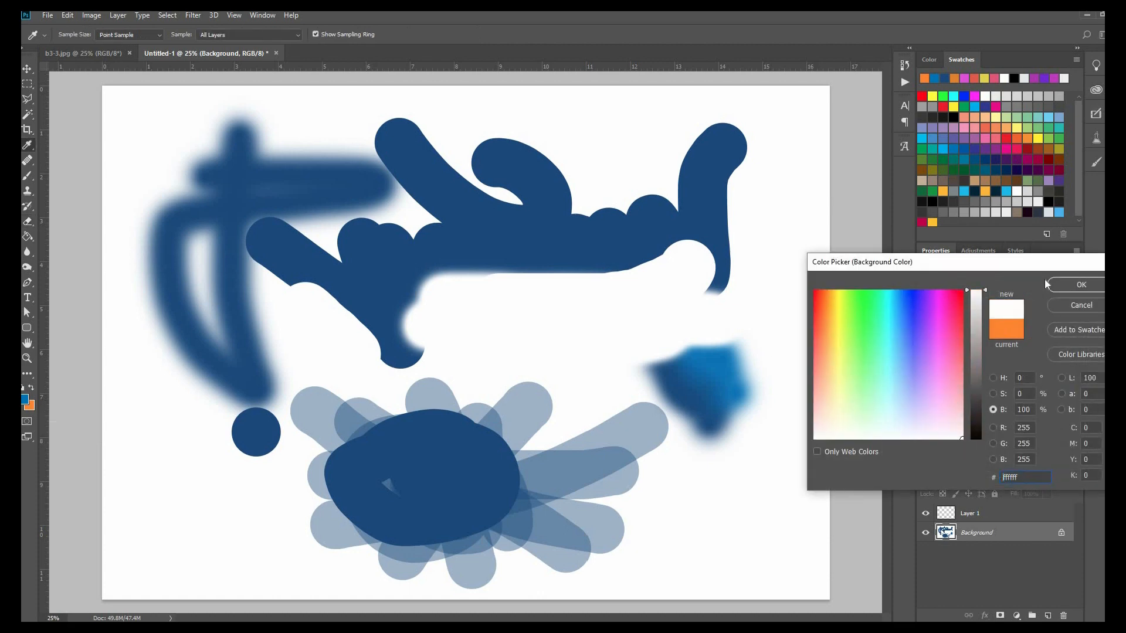
{"action": "left_click", "coordinate": [1060, 287]}
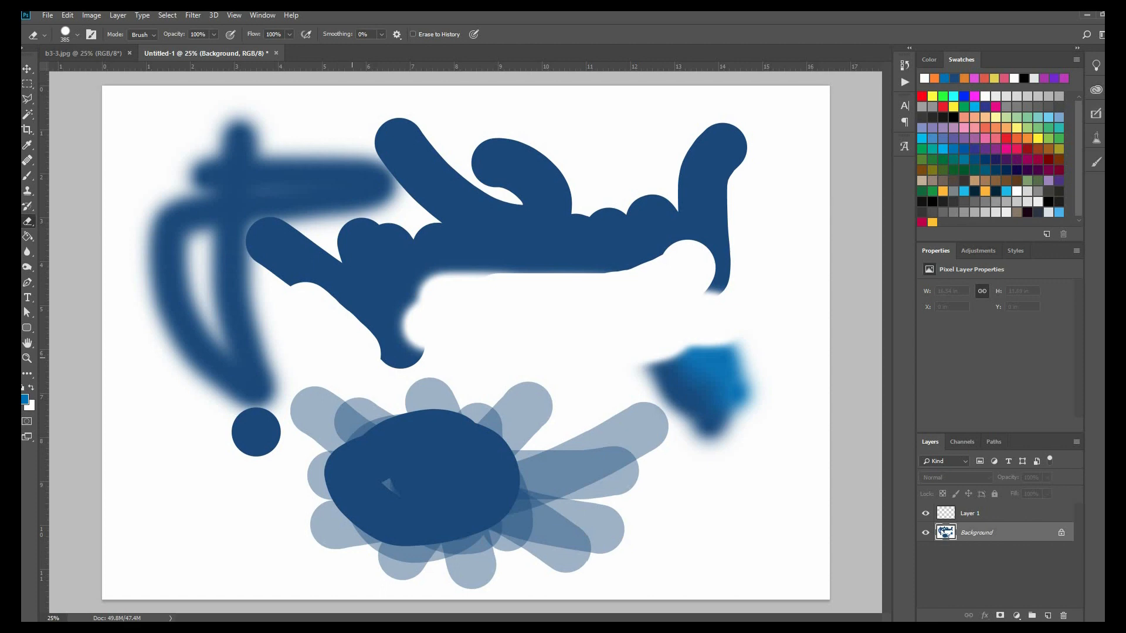
Step: Erase all remaining brush strokes from the Background layer and activate the Paint Bucket tool
{"action": "mouse_move", "coordinate": [352, 334]}
{"action": "left_mouse_down"}
{"action": "mouse_move", "coordinate": [386, 339]}
{"action": "mouse_move", "coordinate": [386, 361]}
{"action": "mouse_move", "coordinate": [448, 353]}
{"action": "mouse_move", "coordinate": [266, 339]}
{"action": "mouse_move", "coordinate": [541, 307]}
{"action": "mouse_move", "coordinate": [168, 319]}
{"action": "mouse_move", "coordinate": [246, 300]}
{"action": "mouse_move", "coordinate": [300, 251]}
{"action": "mouse_move", "coordinate": [163, 245]}
{"action": "mouse_move", "coordinate": [147, 197]}
{"action": "mouse_move", "coordinate": [155, 163]}
{"action": "mouse_move", "coordinate": [147, 172]}
{"action": "mouse_move", "coordinate": [181, 172]}
{"action": "mouse_move", "coordinate": [231, 146]}
{"action": "mouse_move", "coordinate": [198, 255]}
{"action": "mouse_move", "coordinate": [215, 367]}
{"action": "mouse_move", "coordinate": [386, 378]}
{"action": "mouse_move", "coordinate": [309, 414]}
{"action": "mouse_move", "coordinate": [682, 393]}
{"action": "mouse_move", "coordinate": [703, 434]}
{"action": "mouse_move", "coordinate": [519, 472]}
{"action": "mouse_move", "coordinate": [366, 545]}
{"action": "mouse_move", "coordinate": [439, 544]}
{"action": "mouse_move", "coordinate": [248, 587]}
{"action": "mouse_move", "coordinate": [439, 527]}
{"action": "mouse_move", "coordinate": [753, 354]}
{"action": "mouse_move", "coordinate": [677, 367]}
{"action": "left_mouse_up"}
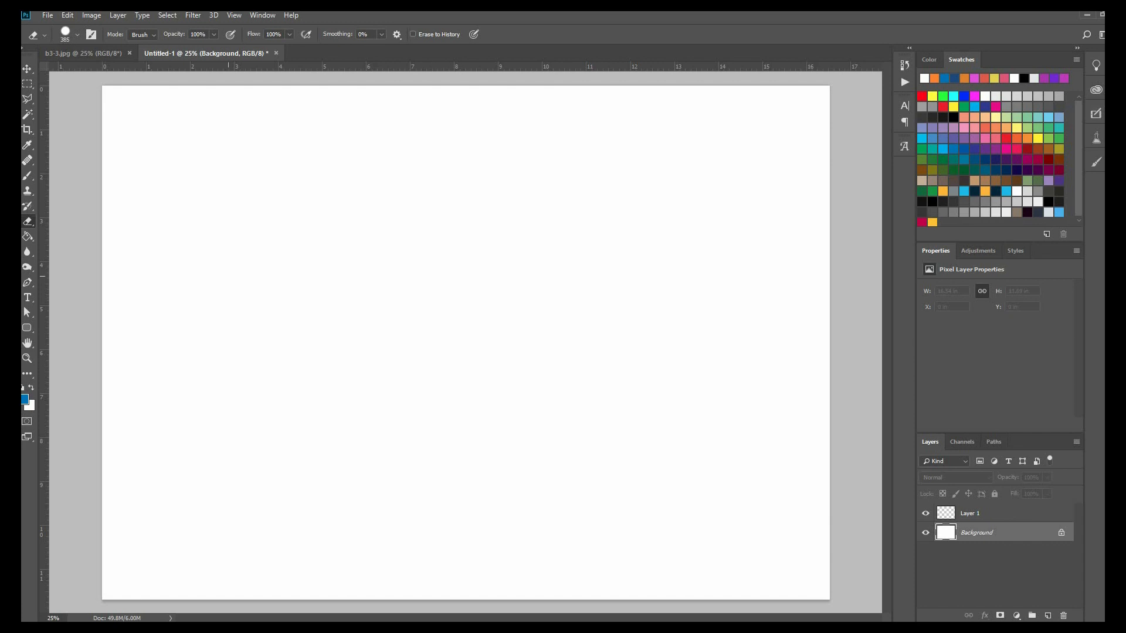
{"action": "left_click", "coordinate": [29, 239]}
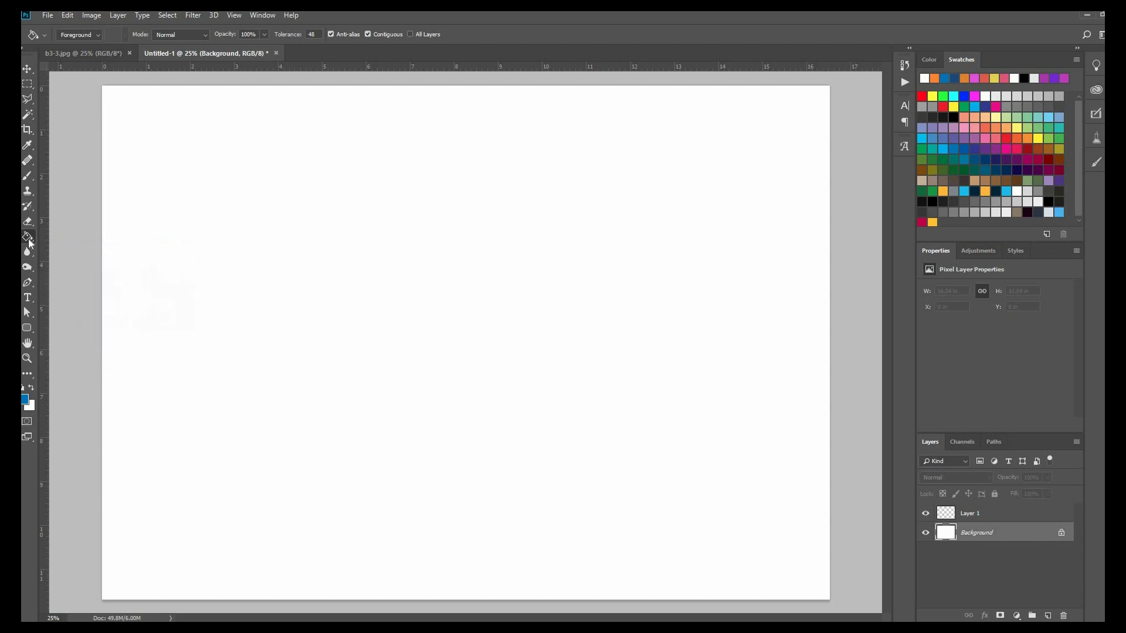
Step: Set the foreground color to purple 7929bc and fill the Background layer with the Paint Bucket tool
{"action": "right_click", "coordinate": [28, 238]}
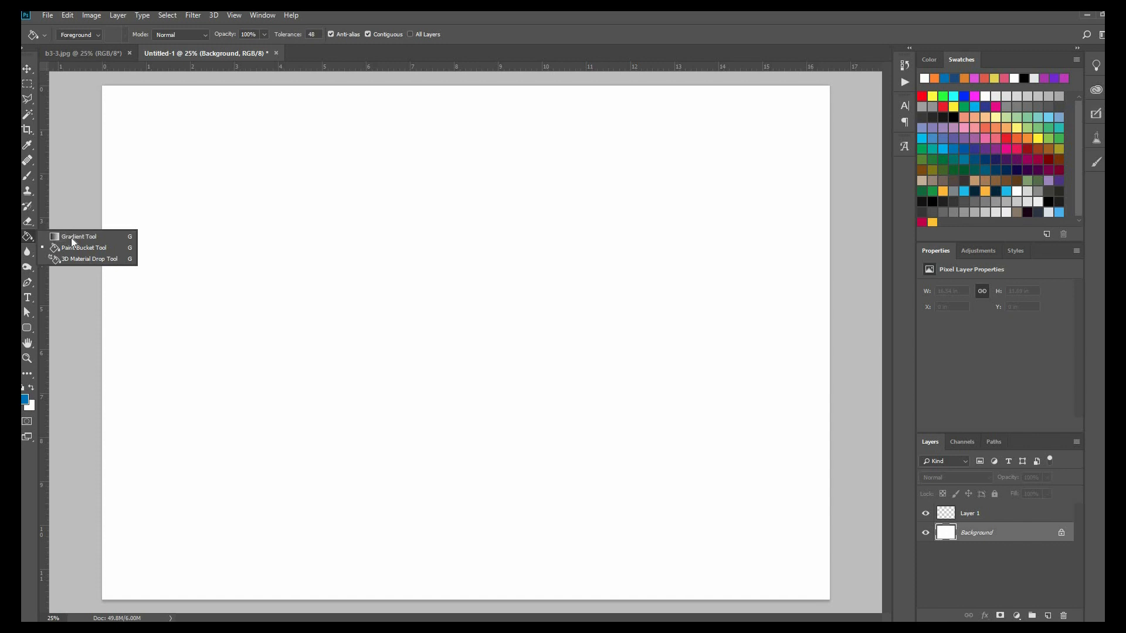
{"action": "left_click", "coordinate": [26, 241]}
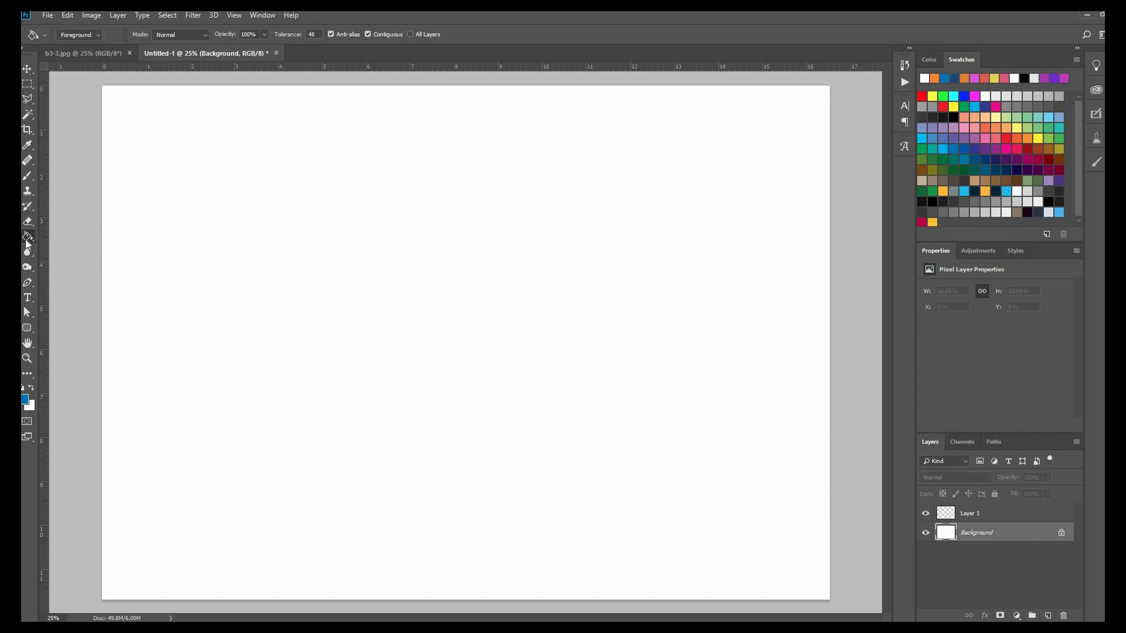
{"action": "right_click", "coordinate": [25, 239]}
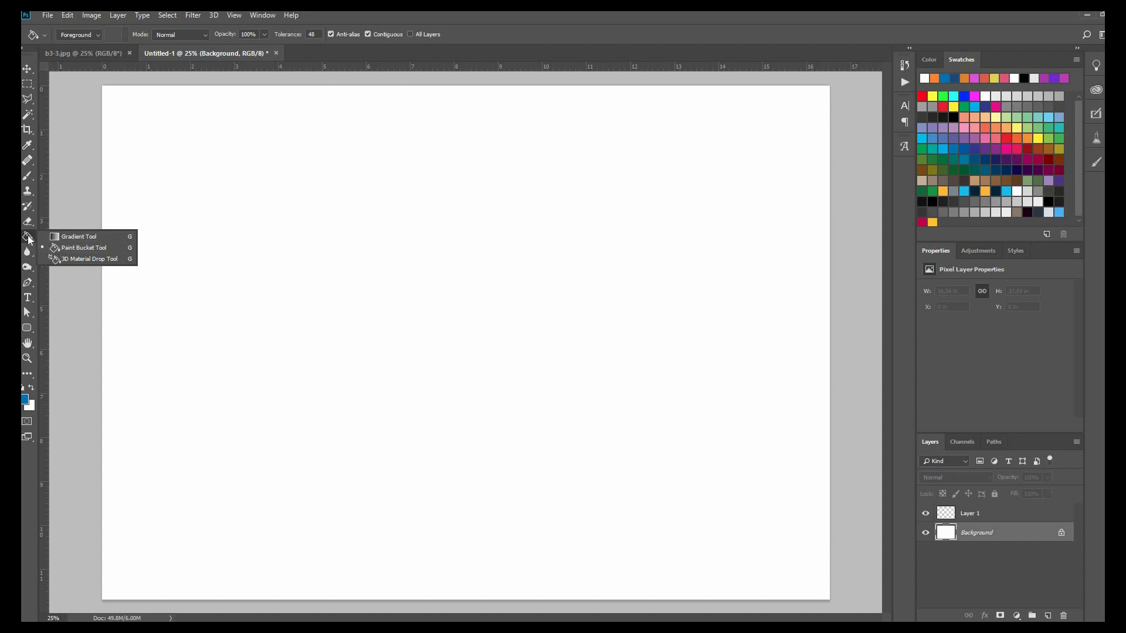
{"action": "left_click", "coordinate": [96, 252]}
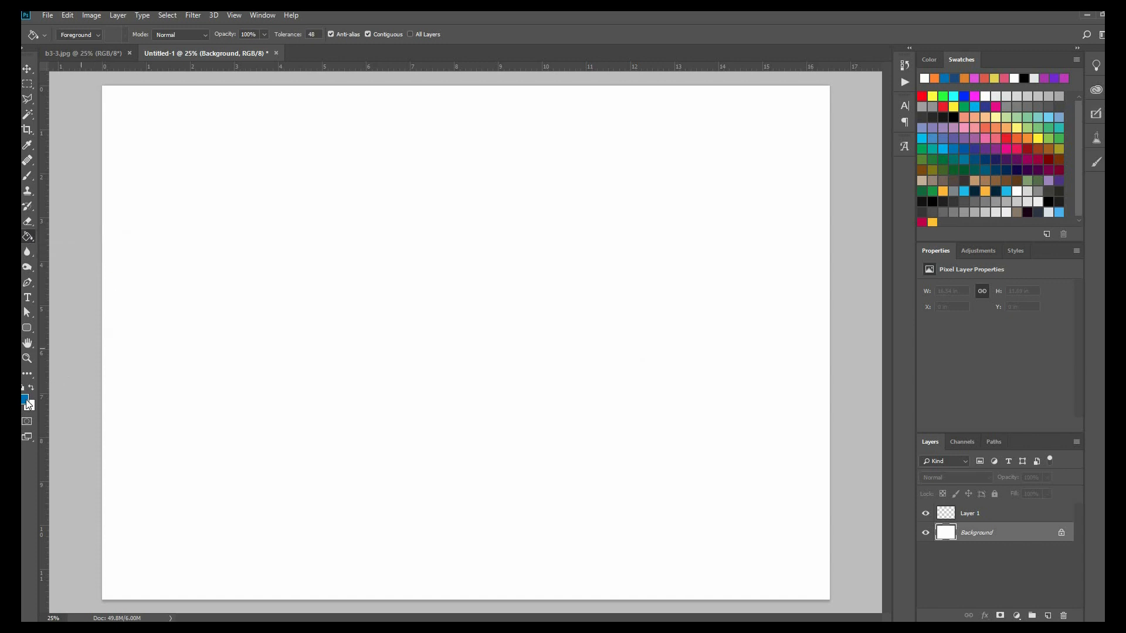
{"action": "left_click", "coordinate": [25, 400]}
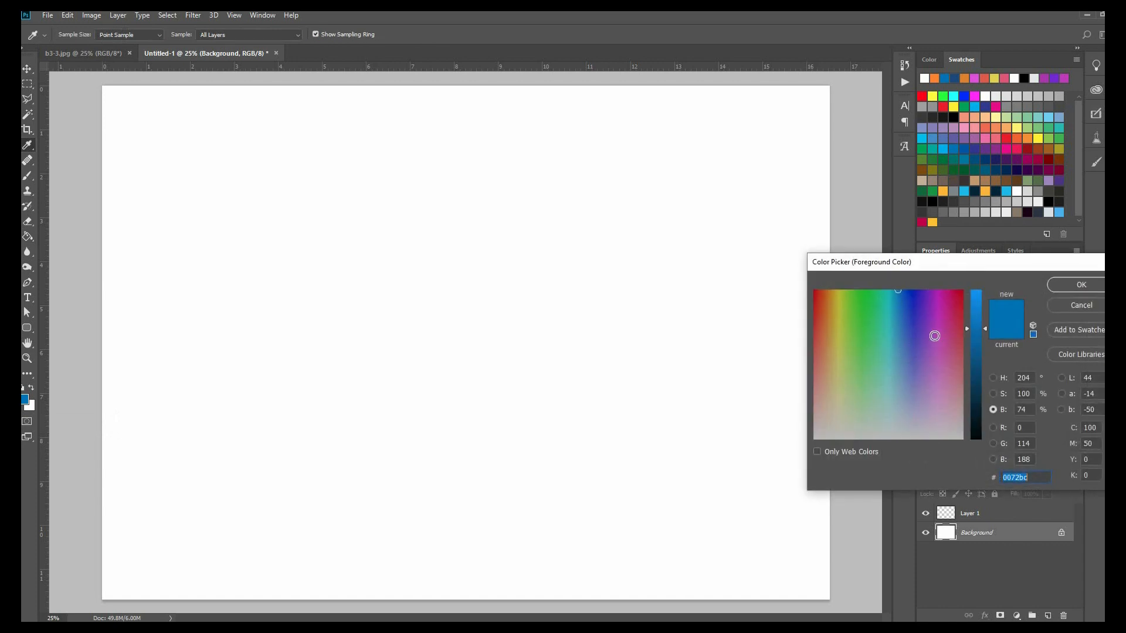
{"action": "left_click", "coordinate": [927, 324]}
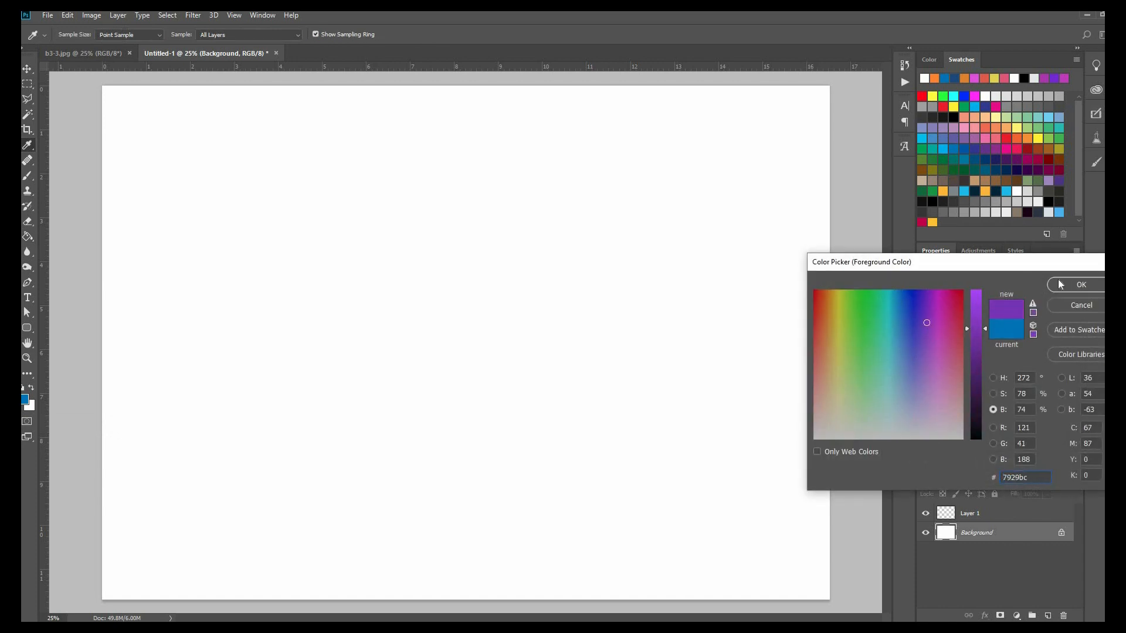
{"action": "key", "text": "Return"}
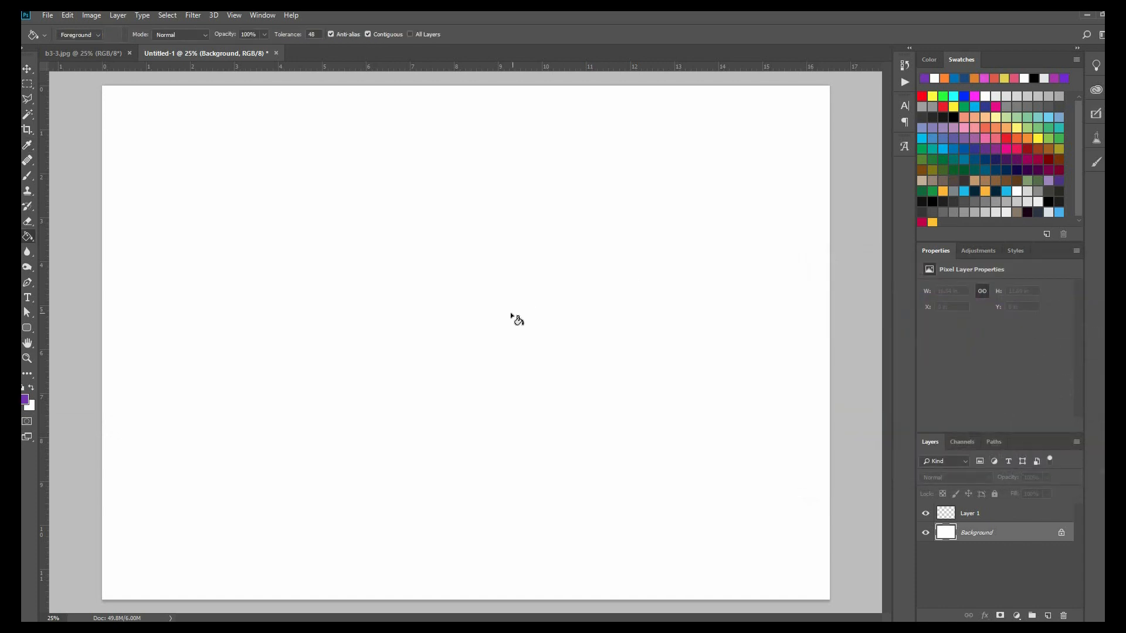
{"action": "left_click", "coordinate": [394, 291]}
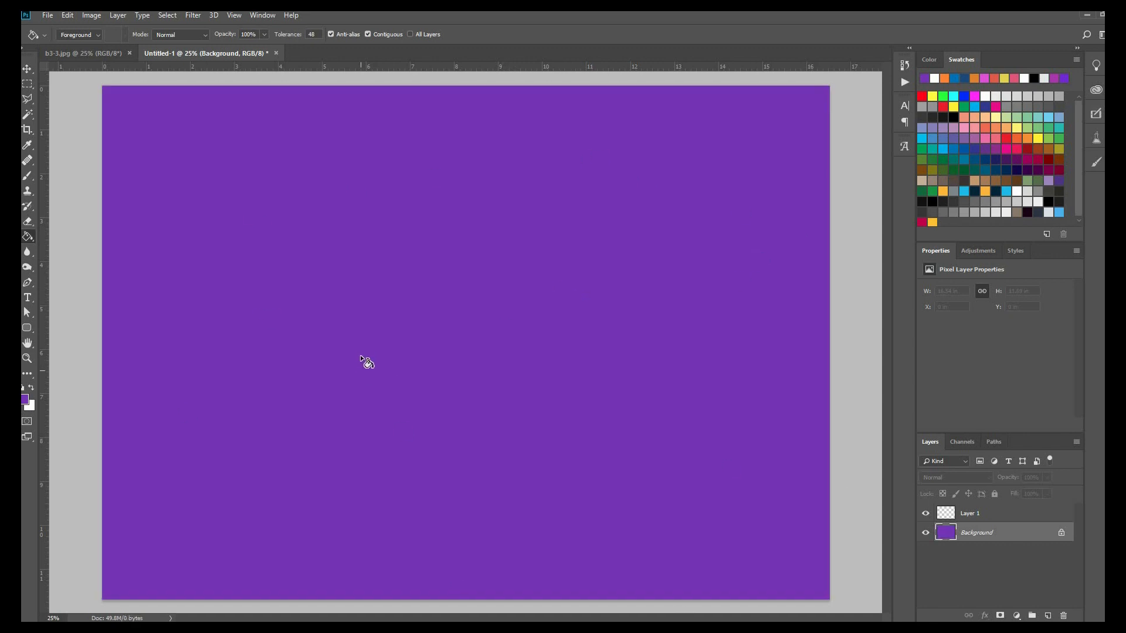
Step: Change the foreground color to magenta bc1b9c and fill the whole Background layer with it
{"action": "left_click", "coordinate": [25, 401]}
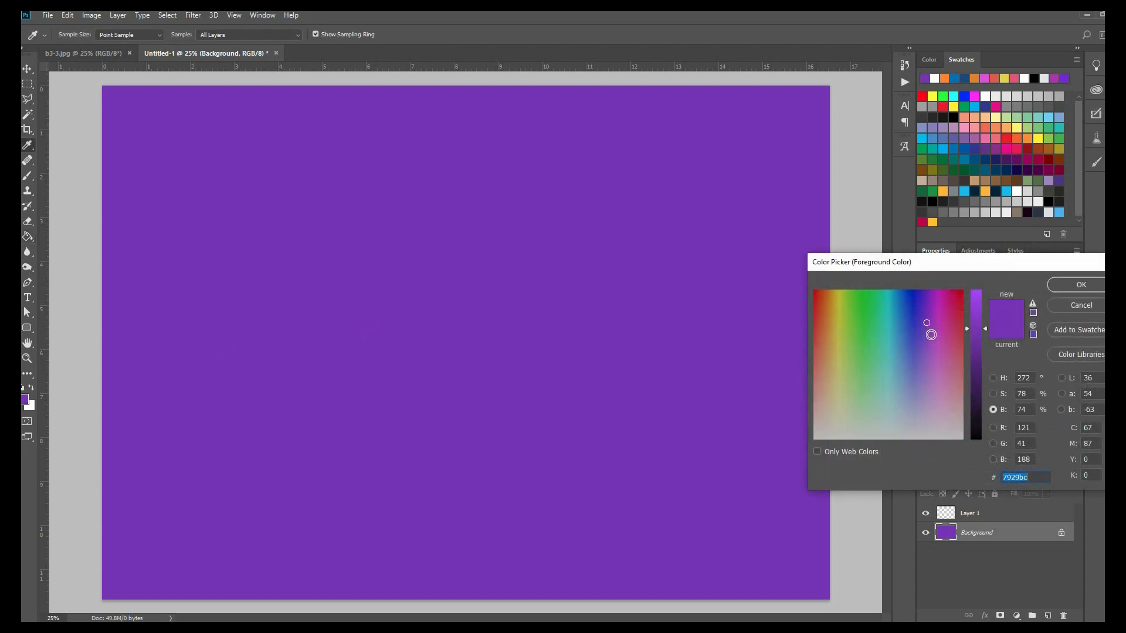
{"action": "left_click", "coordinate": [914, 337]}
{"action": "left_click", "coordinate": [943, 311]}
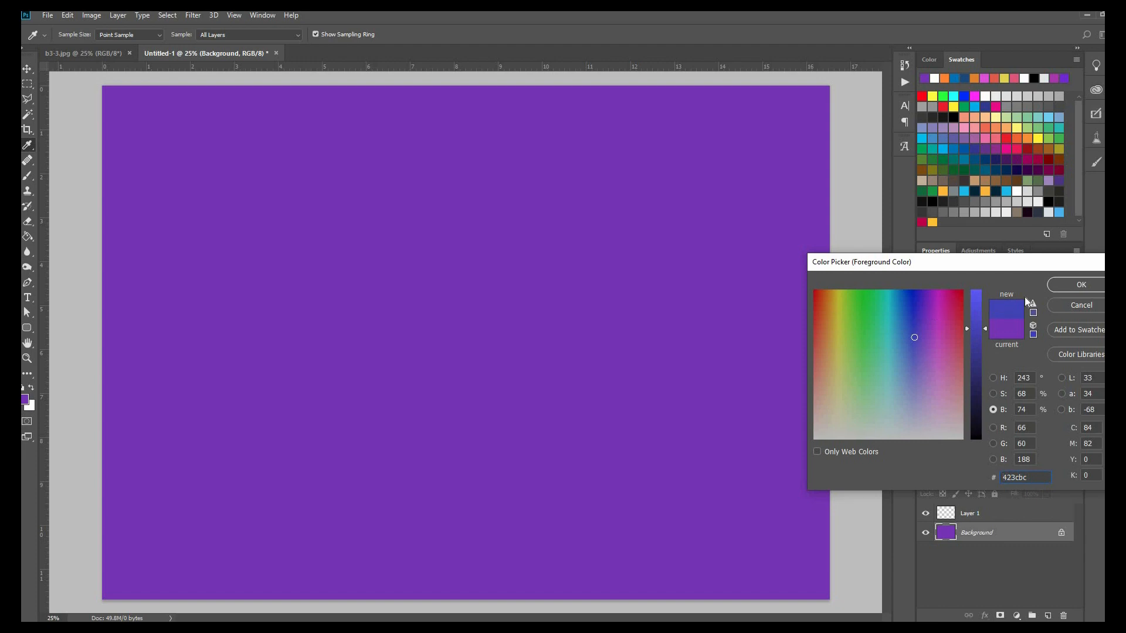
{"action": "left_click", "coordinate": [1069, 284]}
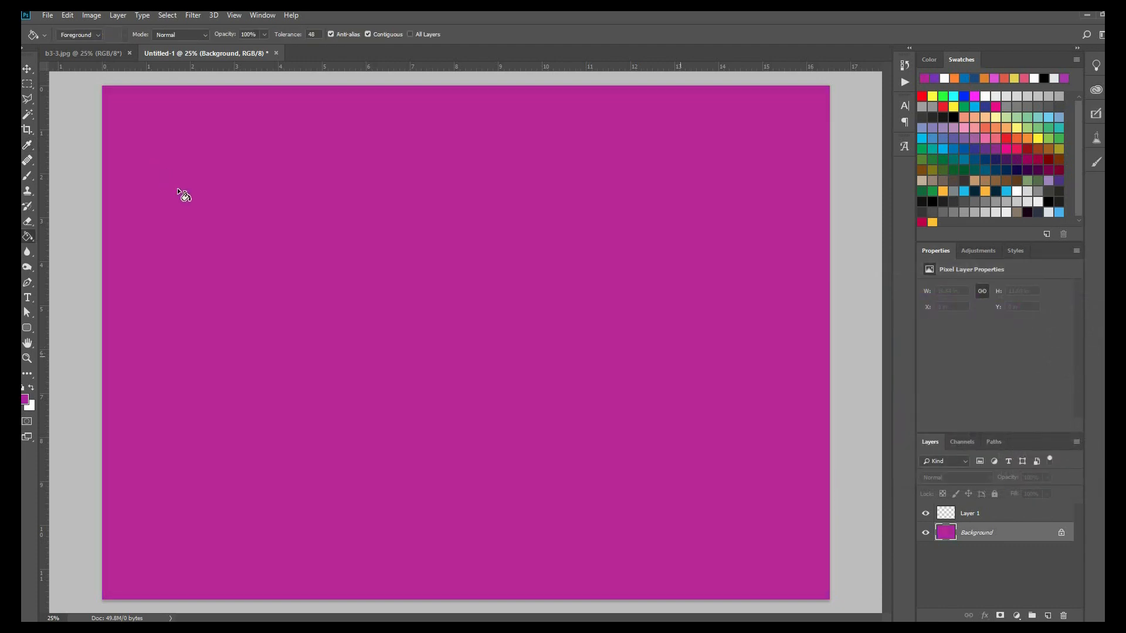
Step: Draw a rectangular marquee selection about 9.8 by 5.6 in across the upper middle of the canvas
{"action": "left_click", "coordinate": [29, 89]}
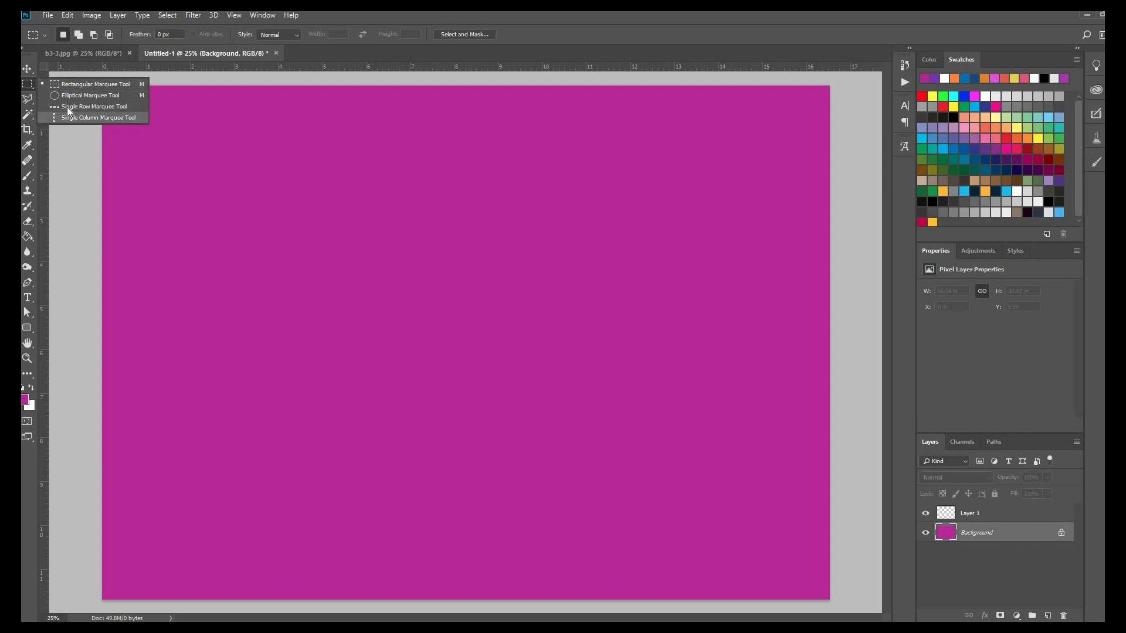
{"action": "left_click", "coordinate": [28, 83]}
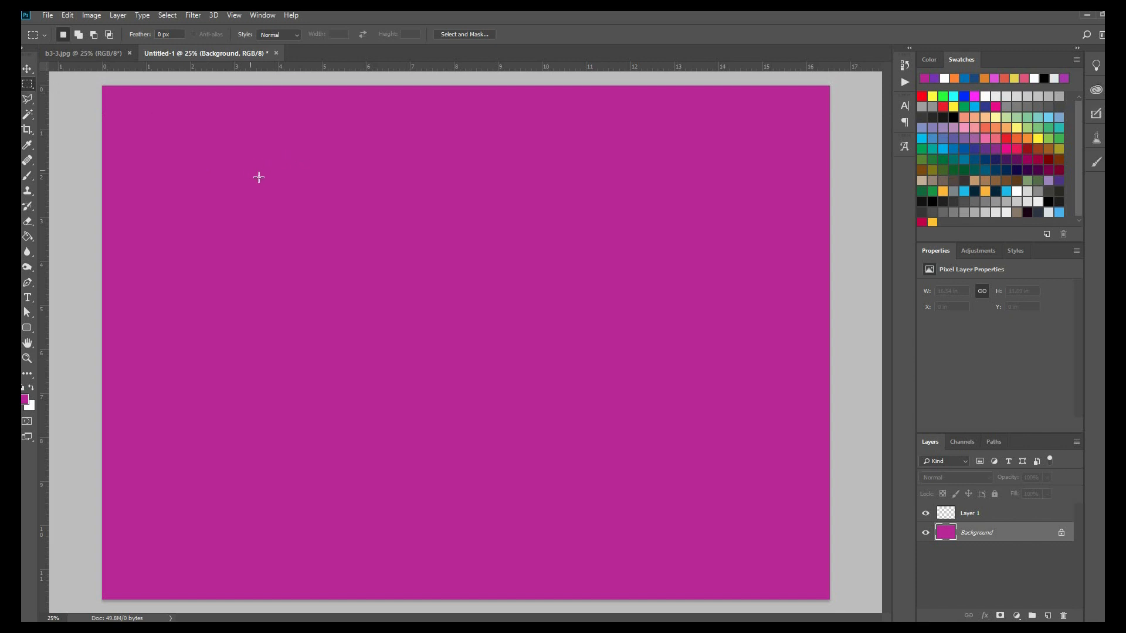
{"action": "left_click_drag", "start_coordinate": [249, 172], "coordinate": [271, 187]}
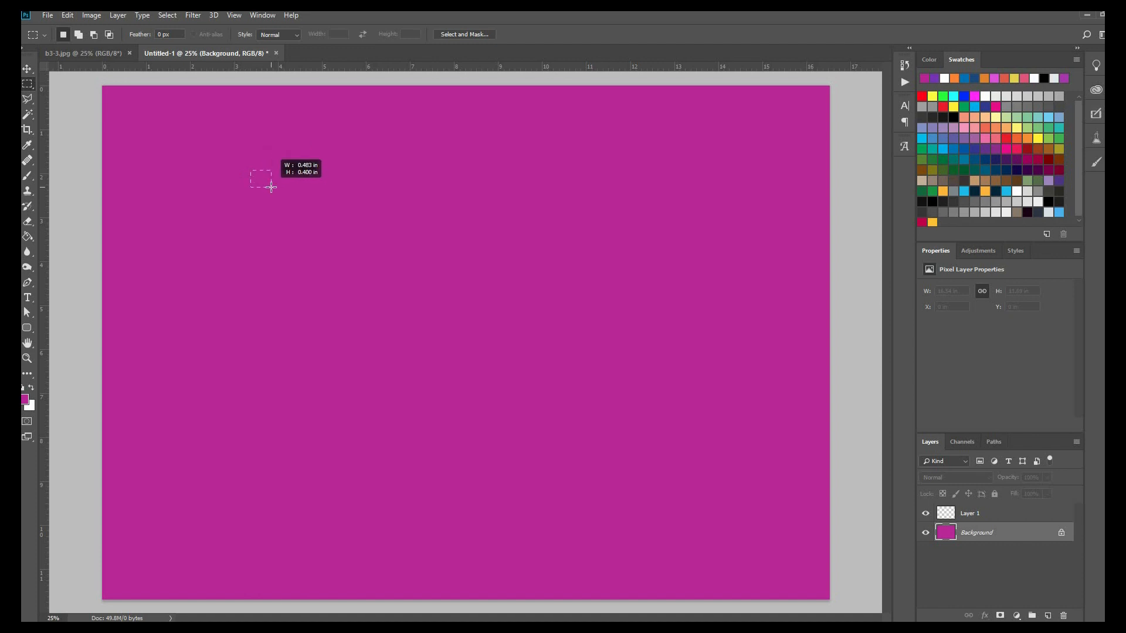
{"action": "left_click_drag", "start_coordinate": [271, 187], "coordinate": [616, 416]}
{"action": "left_click_drag", "start_coordinate": [590, 366], "coordinate": [684, 417]}
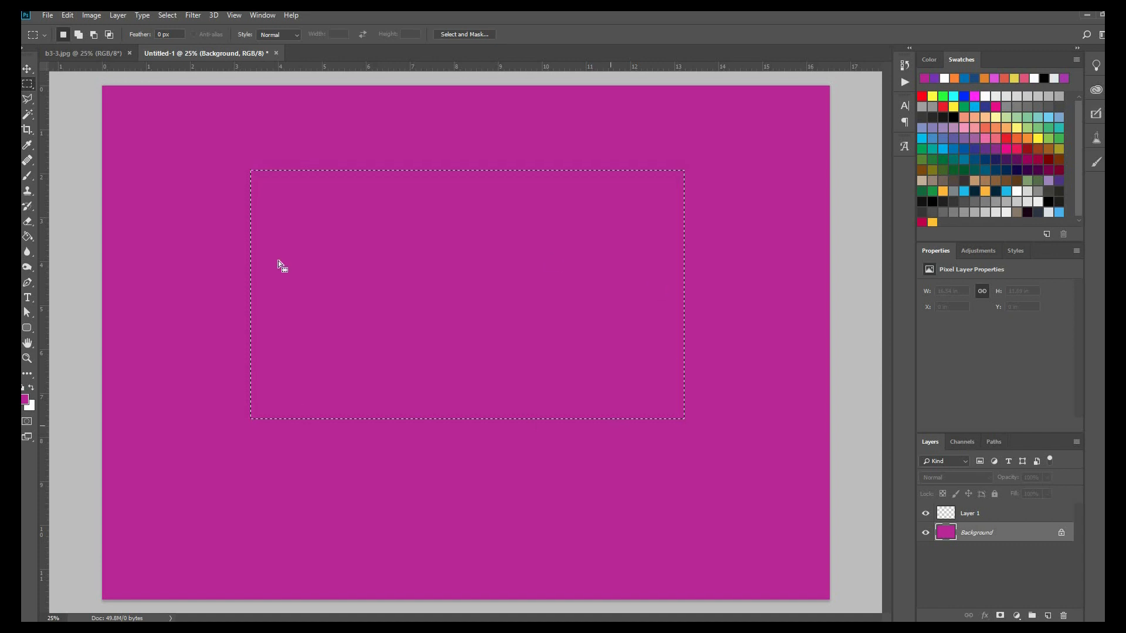
Step: Set the foreground color to blue 1f70bc
{"action": "left_click", "coordinate": [25, 399]}
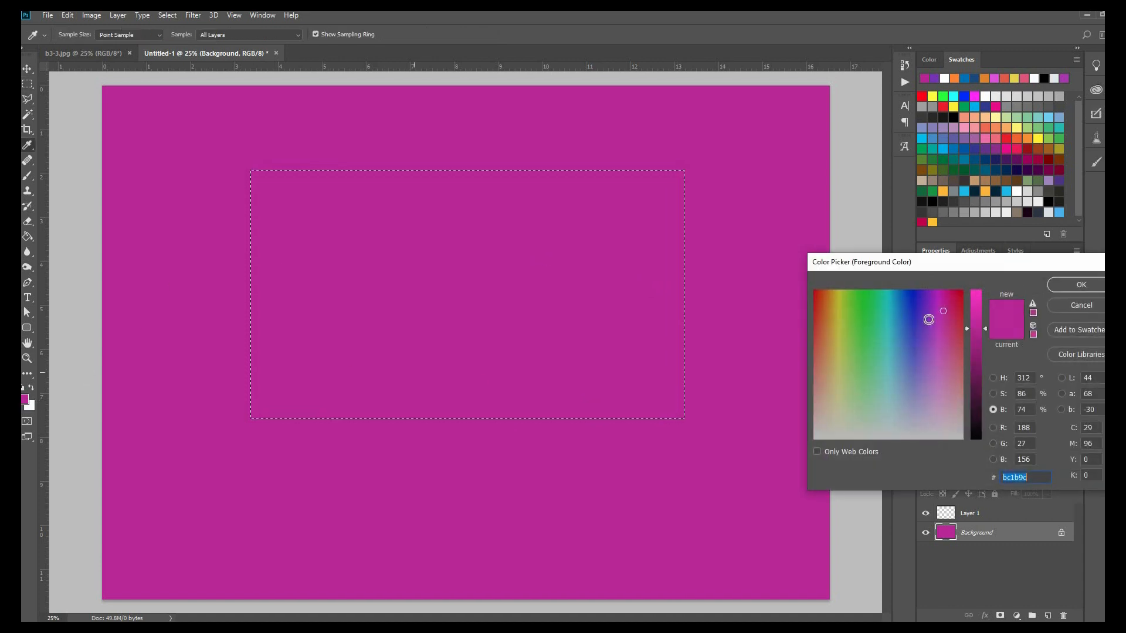
{"action": "left_click", "coordinate": [904, 311]}
{"action": "left_click", "coordinate": [902, 313]}
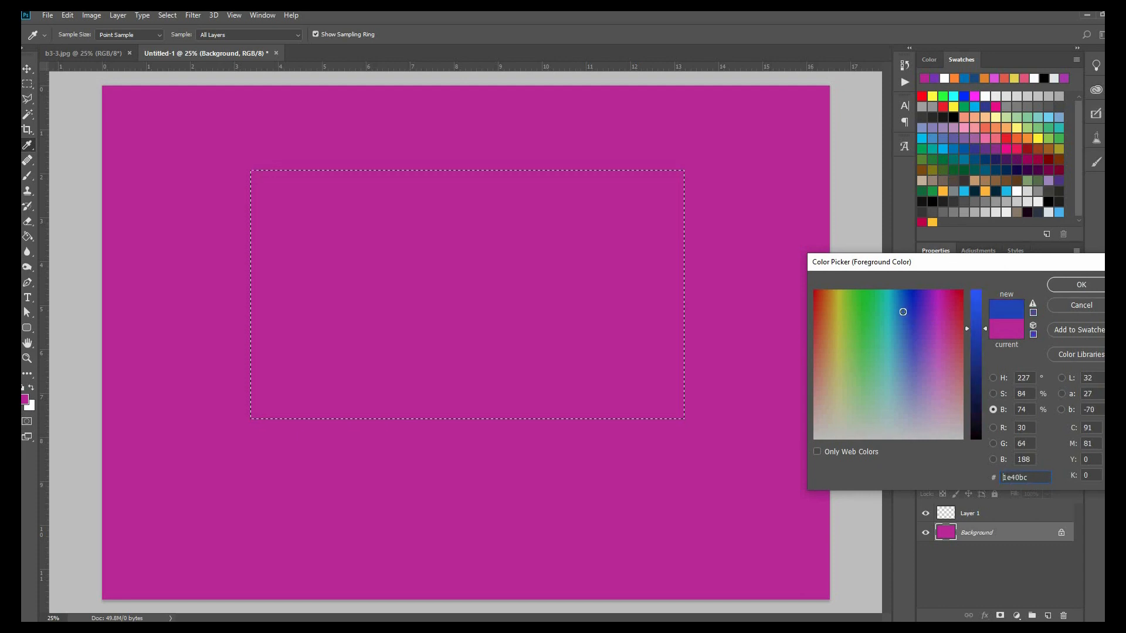
{"action": "left_click", "coordinate": [1062, 285]}
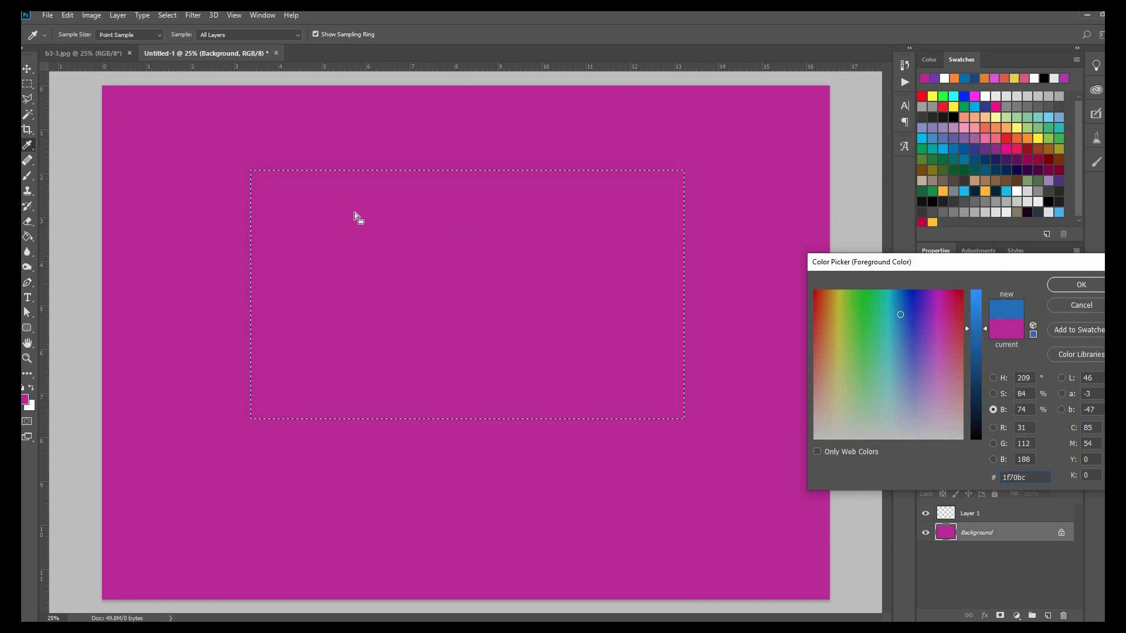
Step: Set the Brush to Hard Round, 432 px, at 100% opacity and paint a broad blue band across the selection's left half
{"action": "left_click", "coordinate": [25, 177]}
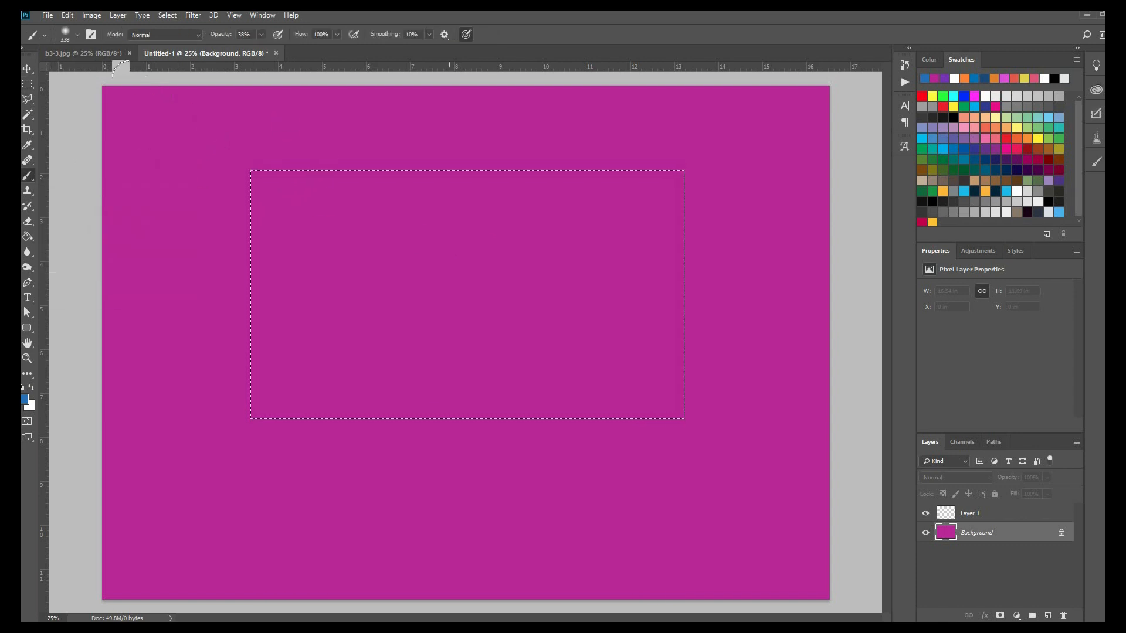
{"action": "left_click", "coordinate": [77, 35]}
{"action": "left_click", "coordinate": [125, 188]}
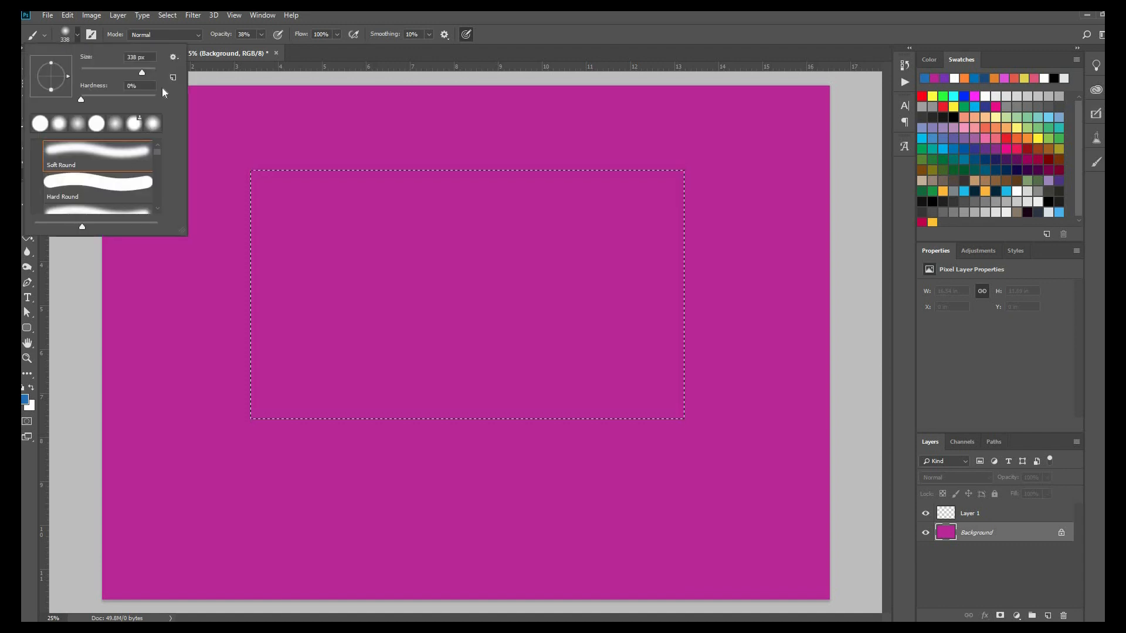
{"action": "left_click_drag", "start_coordinate": [142, 72], "coordinate": [148, 70]}
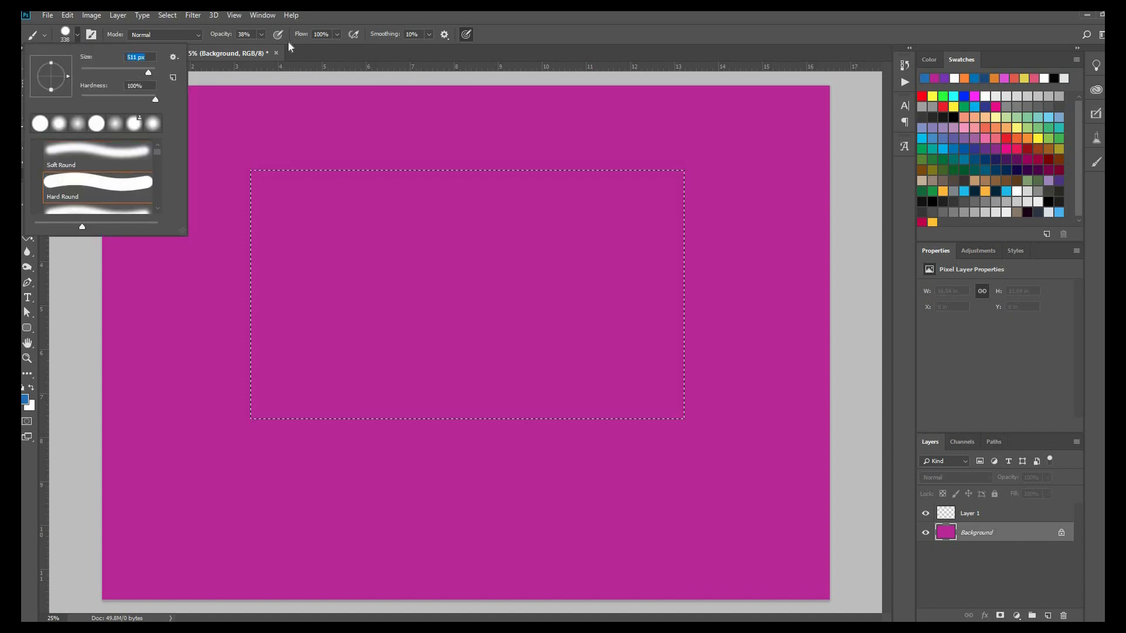
{"action": "left_click", "coordinate": [262, 35]}
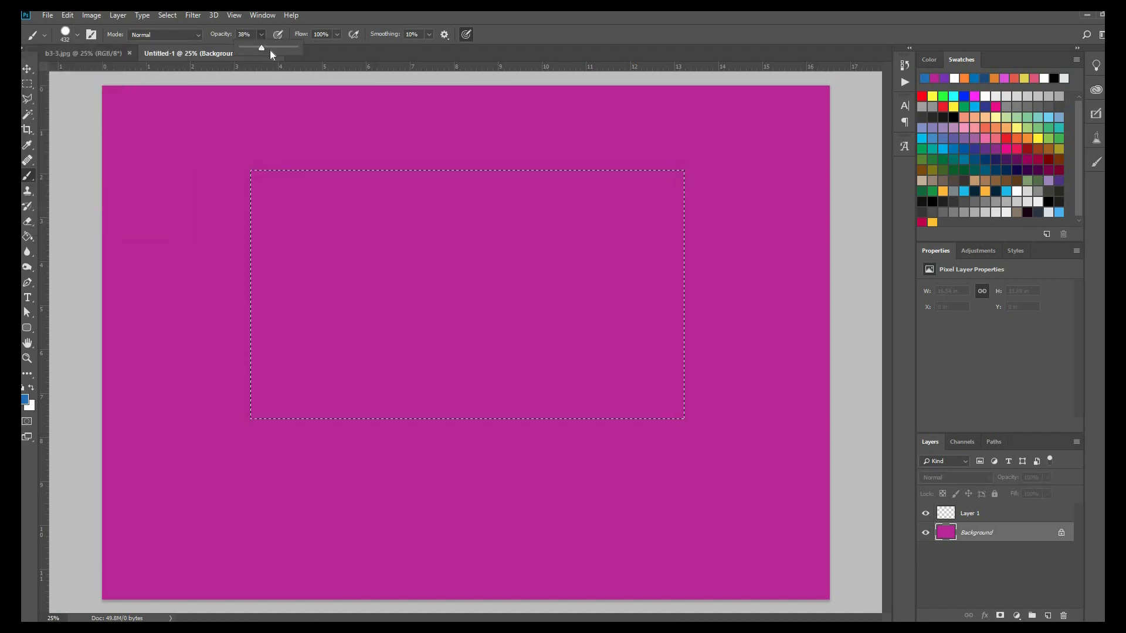
{"action": "left_click", "coordinate": [302, 52]}
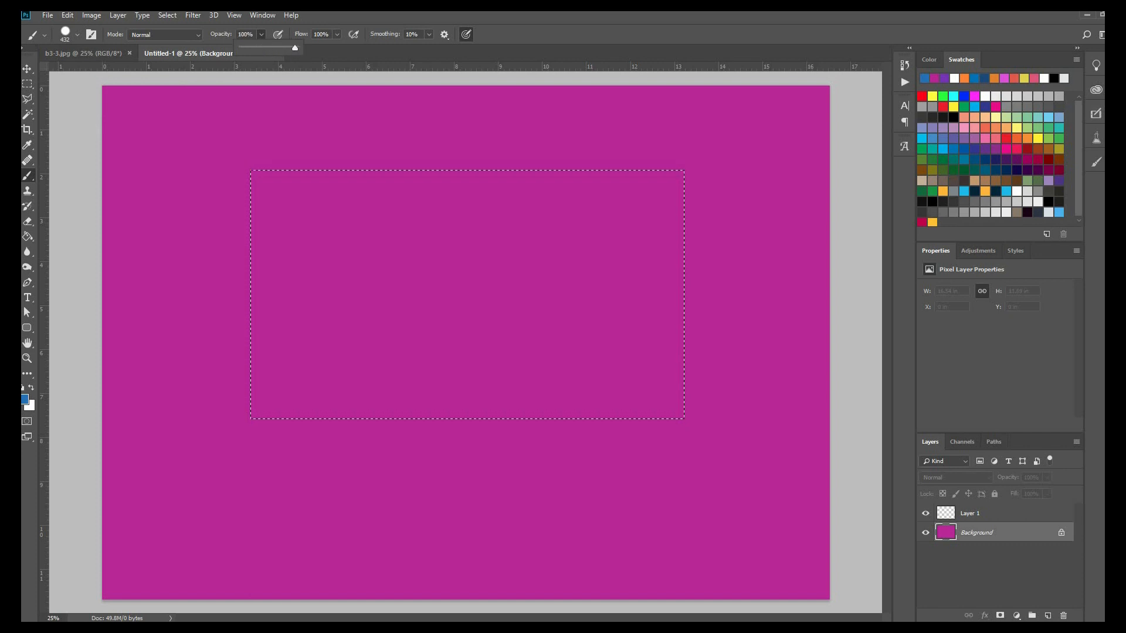
{"action": "left_click", "coordinate": [501, 84]}
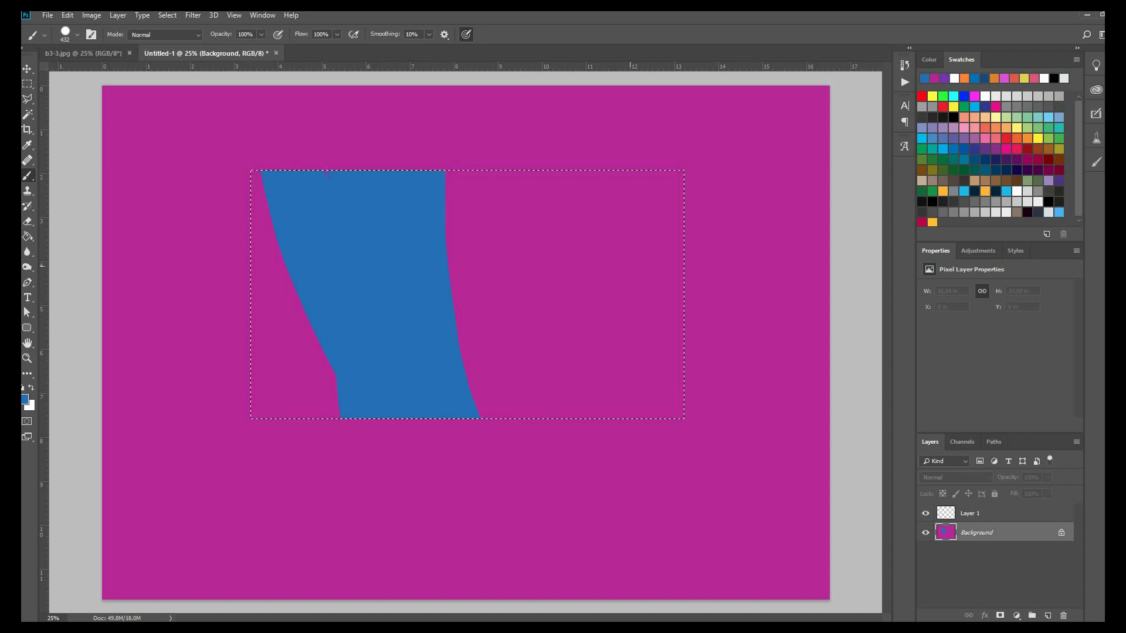
Step: Lower the brush opacity to 35% and paint translucent blue strokes on both sides of the solid blue band inside the selection
{"action": "left_click", "coordinate": [257, 34]}
{"action": "left_click", "coordinate": [227, 45]}
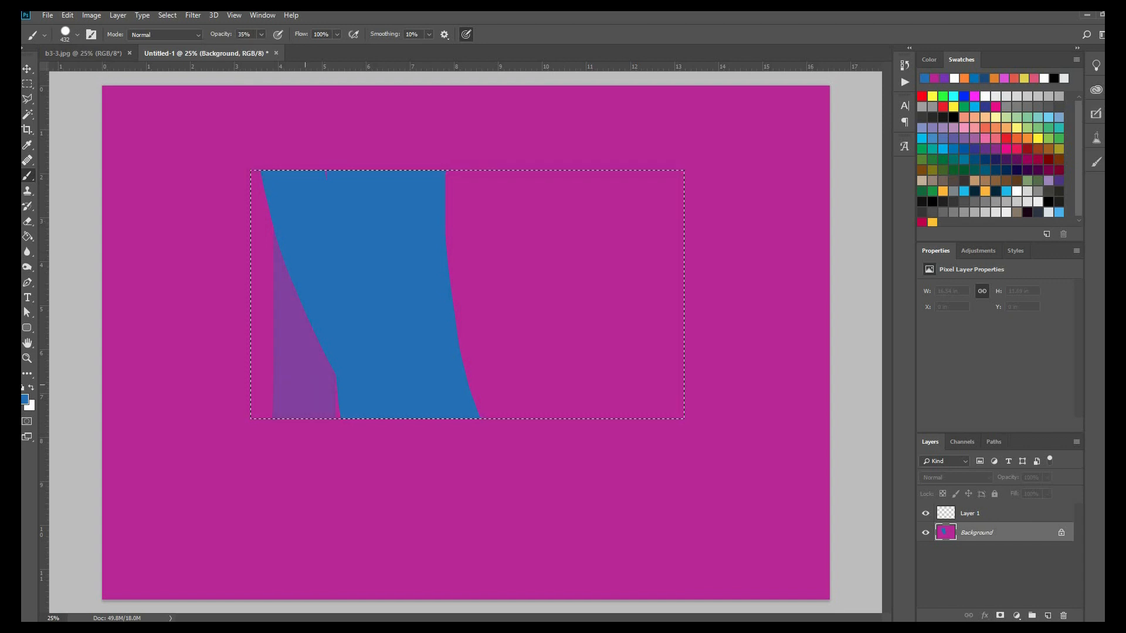
{"action": "mouse_move", "coordinate": [250, 149]}
{"action": "left_mouse_down"}
{"action": "mouse_move", "coordinate": [352, 457]}
{"action": "mouse_move", "coordinate": [235, 153]}
{"action": "left_mouse_up"}
{"action": "left_click_drag", "start_coordinate": [328, 455], "coordinate": [132, 255]}
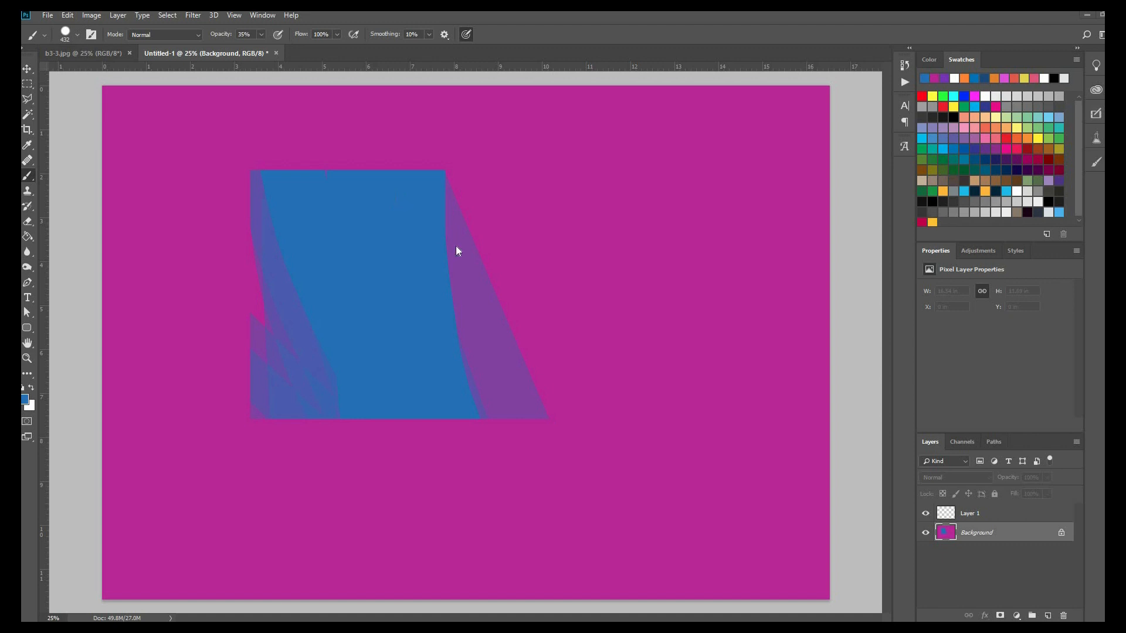
Step: Bring back the rectangular selection outline and minimize the Snagit Editor window covering the canvas
{"action": "key", "text": "ctrl+z"}
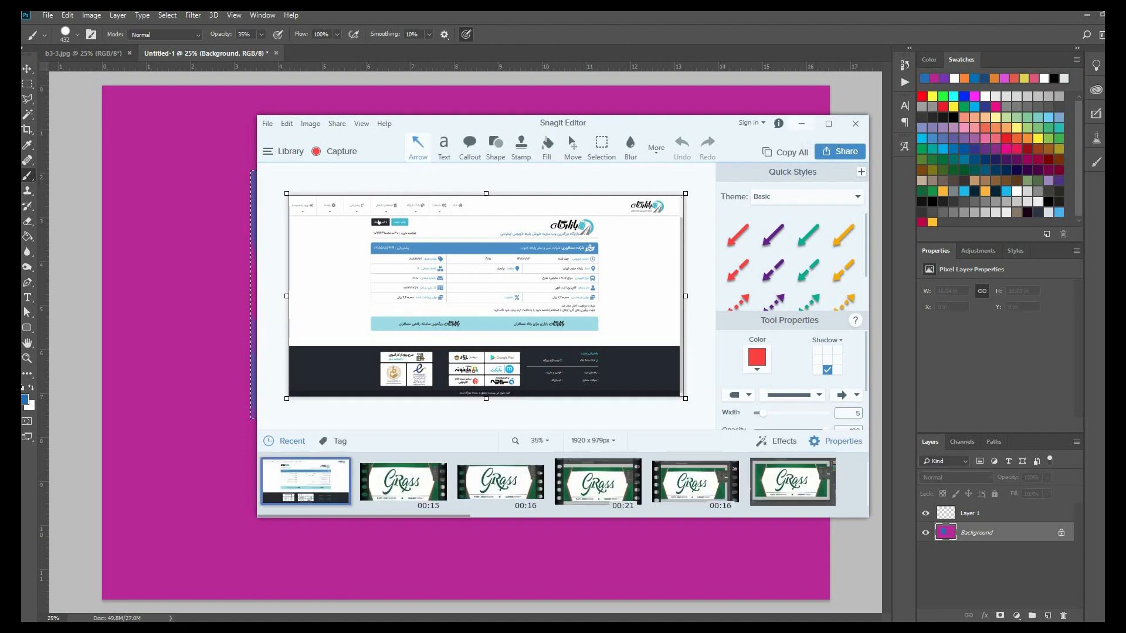
{"action": "left_click", "coordinate": [804, 124]}
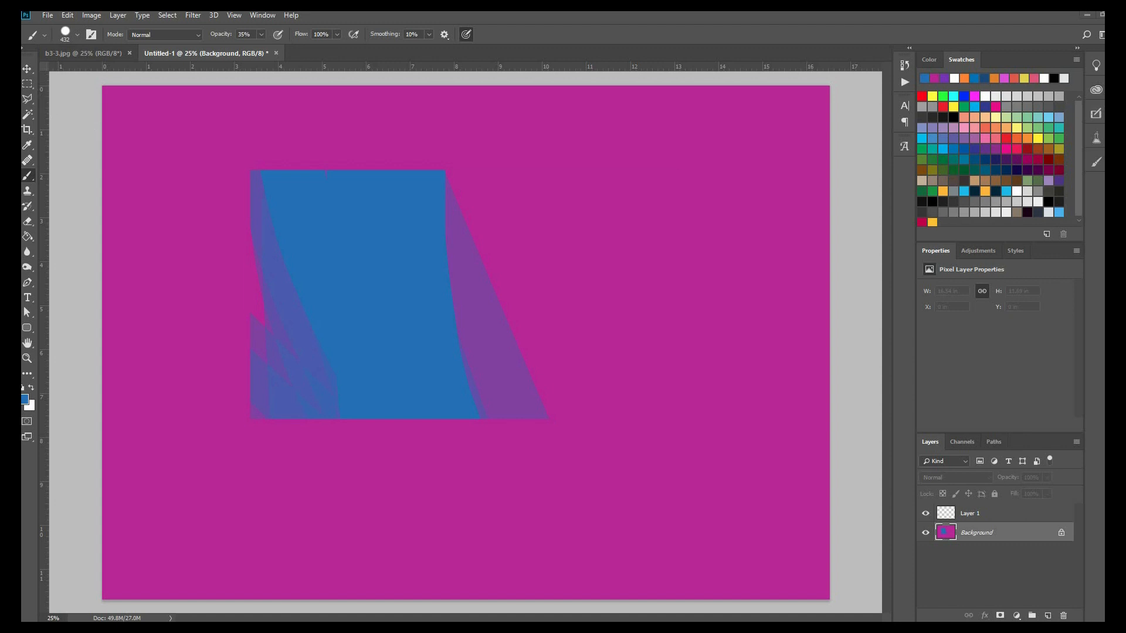
{"action": "key", "text": "ctrl+h"}
Step: Compare the Polygonal Lasso, Rectangular Marquee and Magic Wand selection tools by switching between them
{"action": "left_click", "coordinate": [28, 99]}
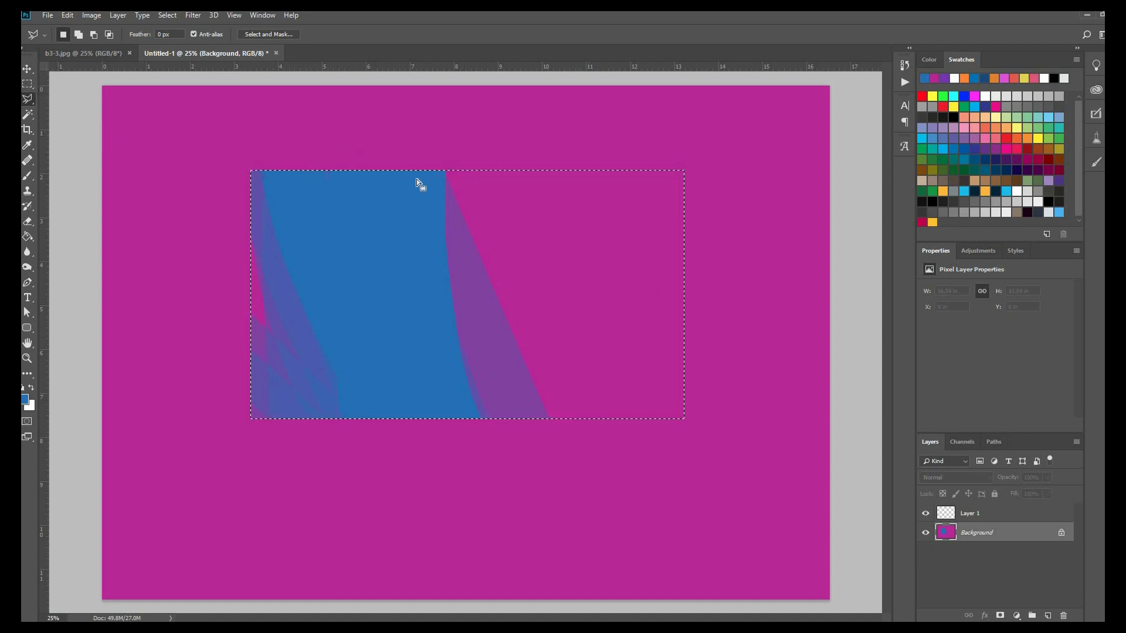
{"action": "key", "text": "m"}
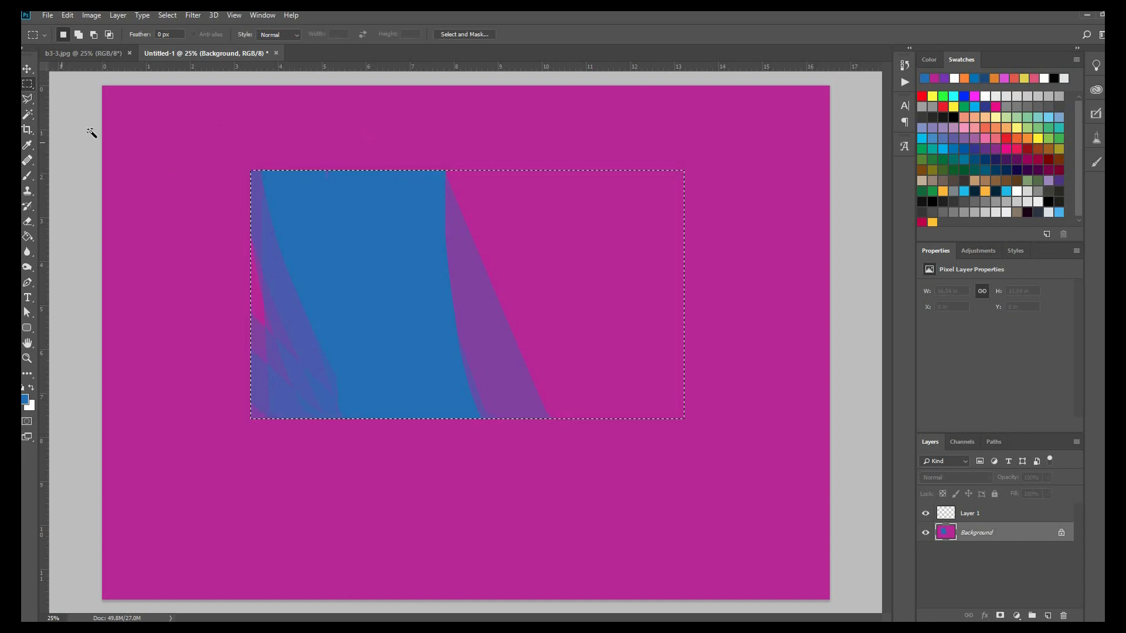
{"action": "key", "text": "w"}
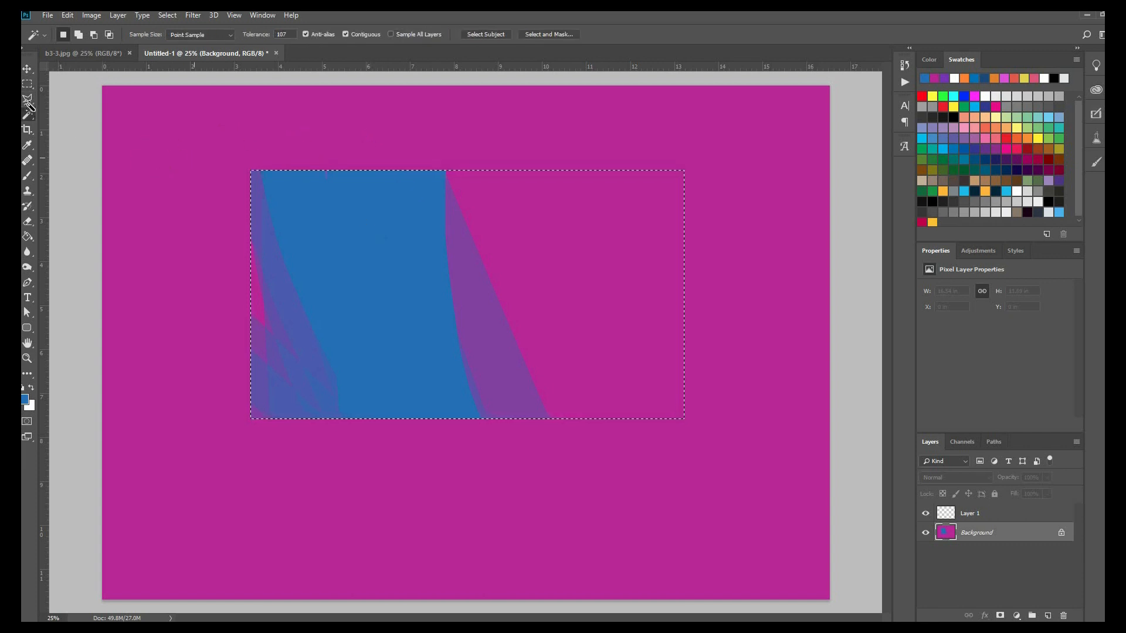
{"action": "left_click", "coordinate": [28, 99]}
{"action": "left_click", "coordinate": [28, 85]}
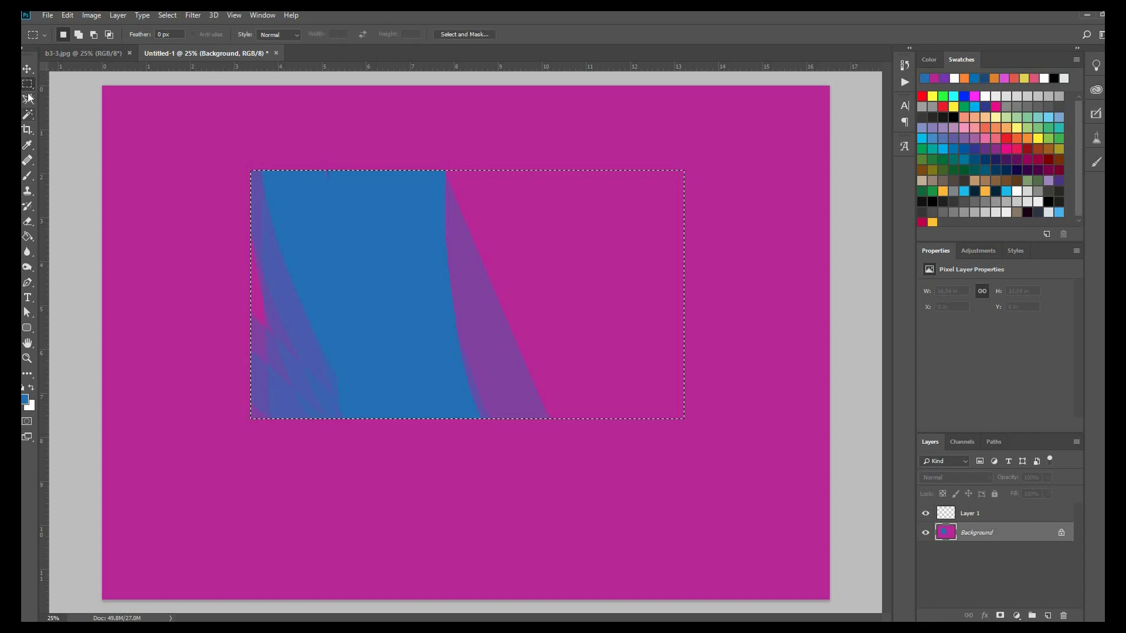
{"action": "left_click", "coordinate": [28, 115]}
{"action": "left_click", "coordinate": [28, 100]}
{"action": "left_click", "coordinate": [28, 84]}
Step: Replace the large selection with a tiny rectangular marquee just above the blue shape's upper-left corner and activate the Zoom tool
{"action": "left_click", "coordinate": [408, 193]}
{"action": "left_click", "coordinate": [30, 97]}
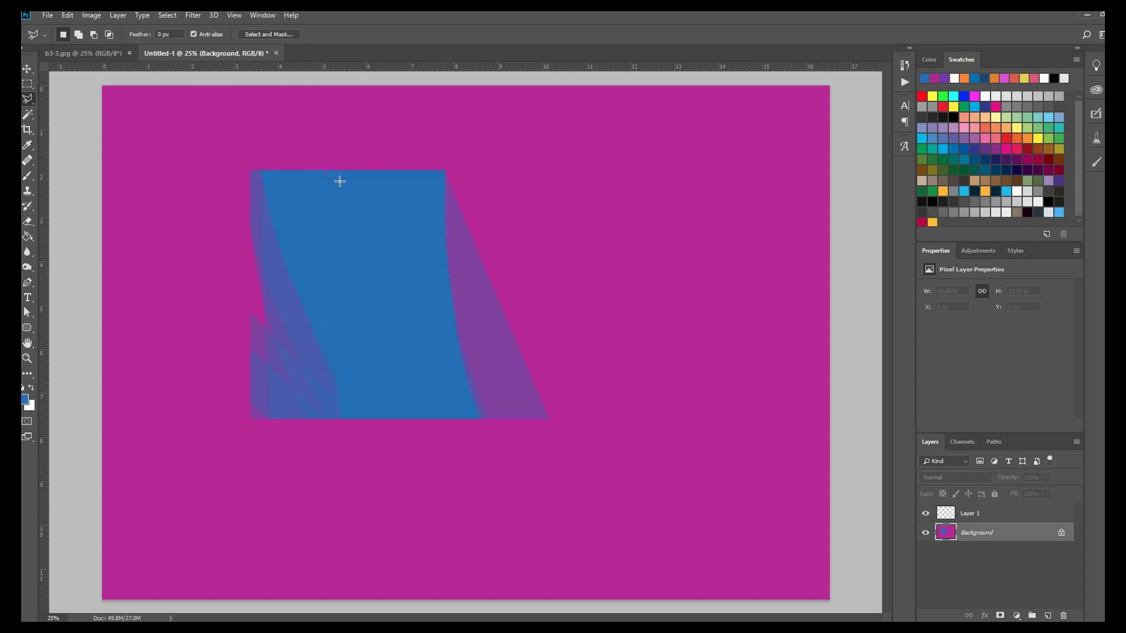
{"action": "key", "text": "m"}
{"action": "mouse_move", "coordinate": [233, 142]}
{"action": "left_mouse_down"}
{"action": "mouse_move", "coordinate": [389, 251]}
{"action": "mouse_move", "coordinate": [488, 269]}
{"action": "mouse_move", "coordinate": [502, 284]}
{"action": "mouse_move", "coordinate": [377, 241]}
{"action": "mouse_move", "coordinate": [766, 407]}
{"action": "mouse_move", "coordinate": [259, 206]}
{"action": "mouse_move", "coordinate": [242, 152]}
{"action": "left_mouse_up"}
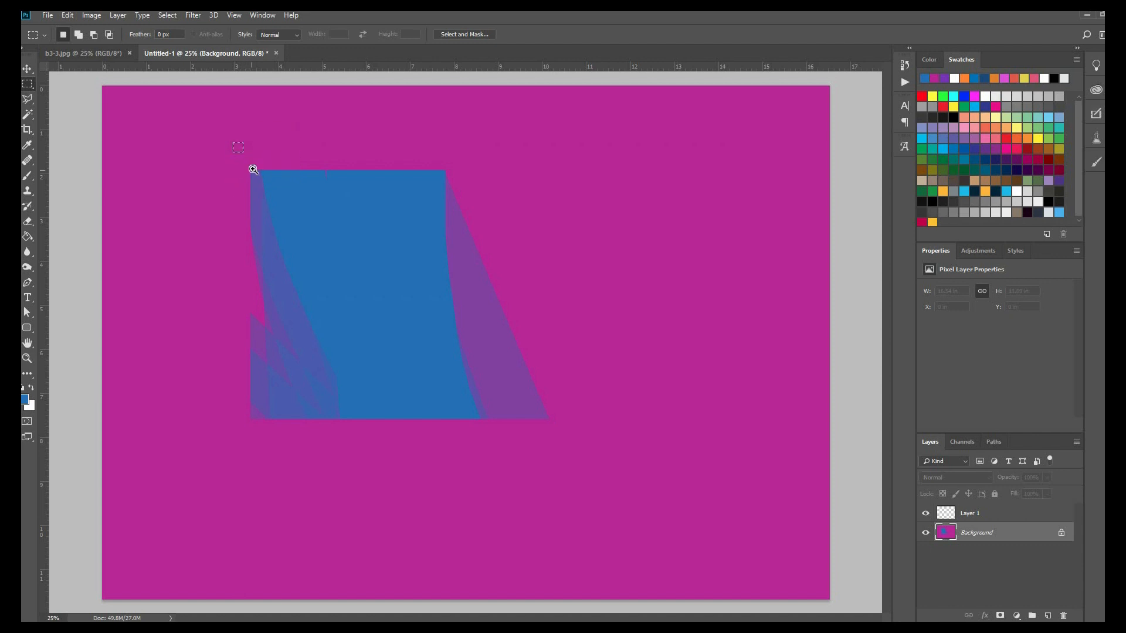
{"action": "key", "text": "z"}
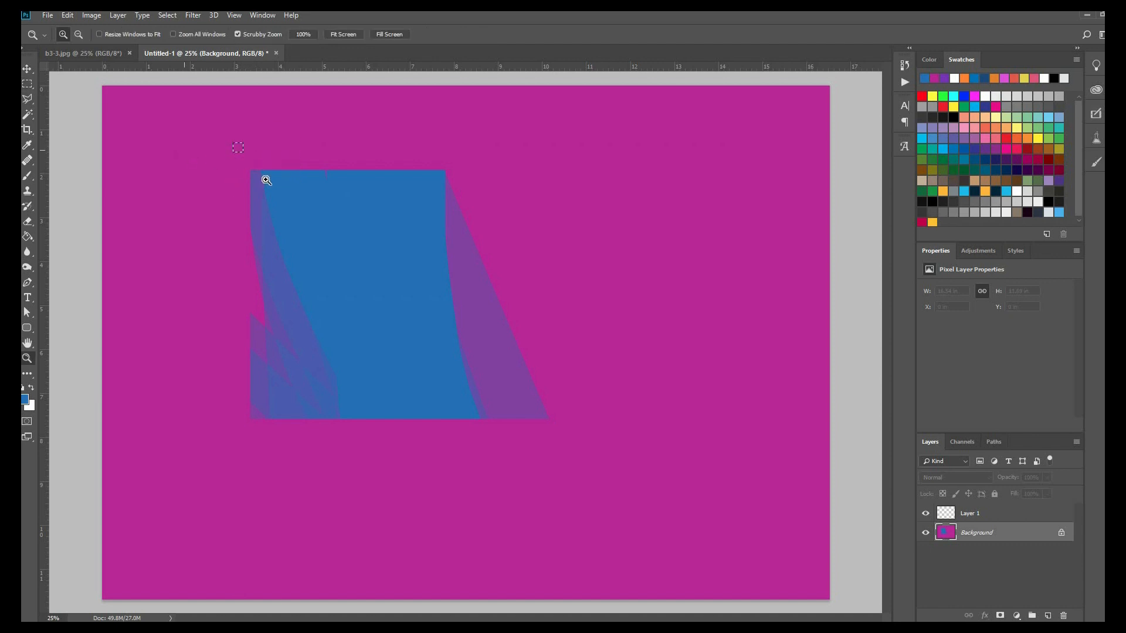
Step: Outline an irregular closed selection with the Polygonal Lasso around the blue shape and nearby magenta, with deep notches on both sides
{"action": "left_click", "coordinate": [34, 99]}
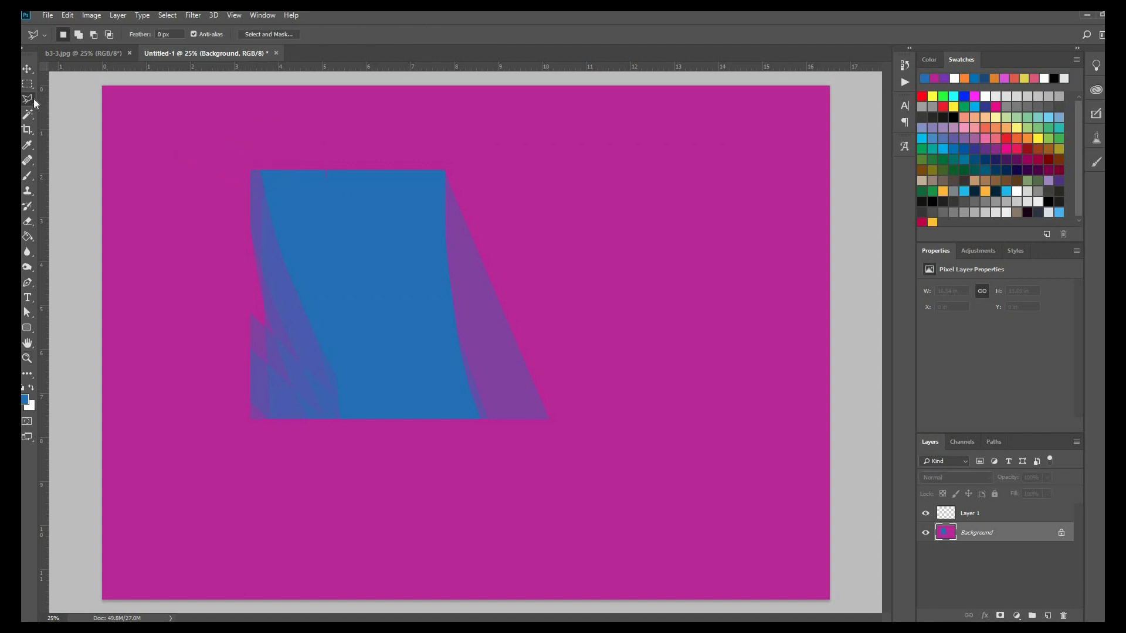
{"action": "left_click", "coordinate": [296, 147]}
{"action": "left_click", "coordinate": [400, 132]}
{"action": "left_click", "coordinate": [511, 233]}
{"action": "left_click", "coordinate": [498, 362]}
{"action": "left_click", "coordinate": [588, 475]}
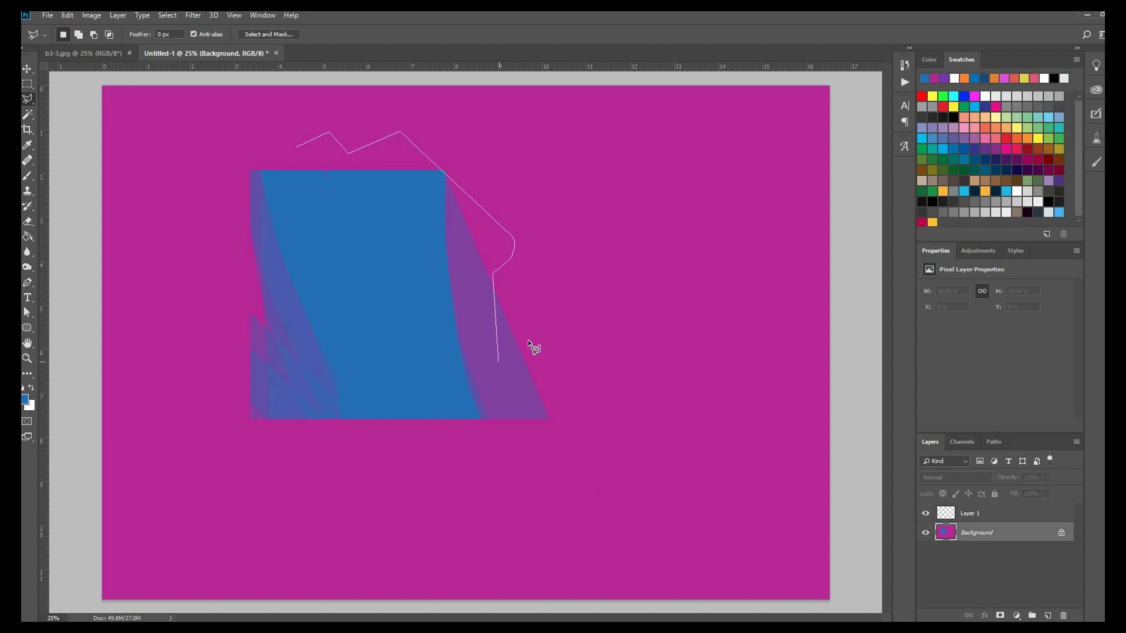
{"action": "left_click", "coordinate": [506, 274]}
{"action": "left_click", "coordinate": [550, 266]}
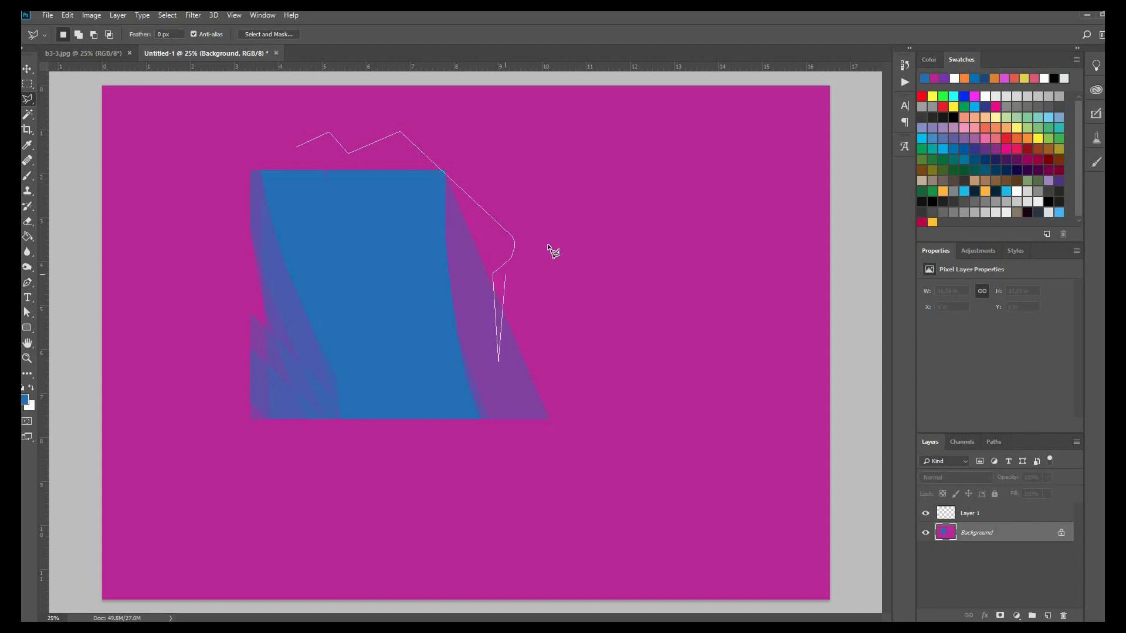
{"action": "left_click", "coordinate": [490, 180]}
{"action": "left_click", "coordinate": [533, 163]}
{"action": "left_click", "coordinate": [638, 255]}
{"action": "left_click", "coordinate": [633, 417]}
{"action": "left_click", "coordinate": [490, 487]}
{"action": "left_click", "coordinate": [317, 405]}
{"action": "left_click", "coordinate": [200, 410]}
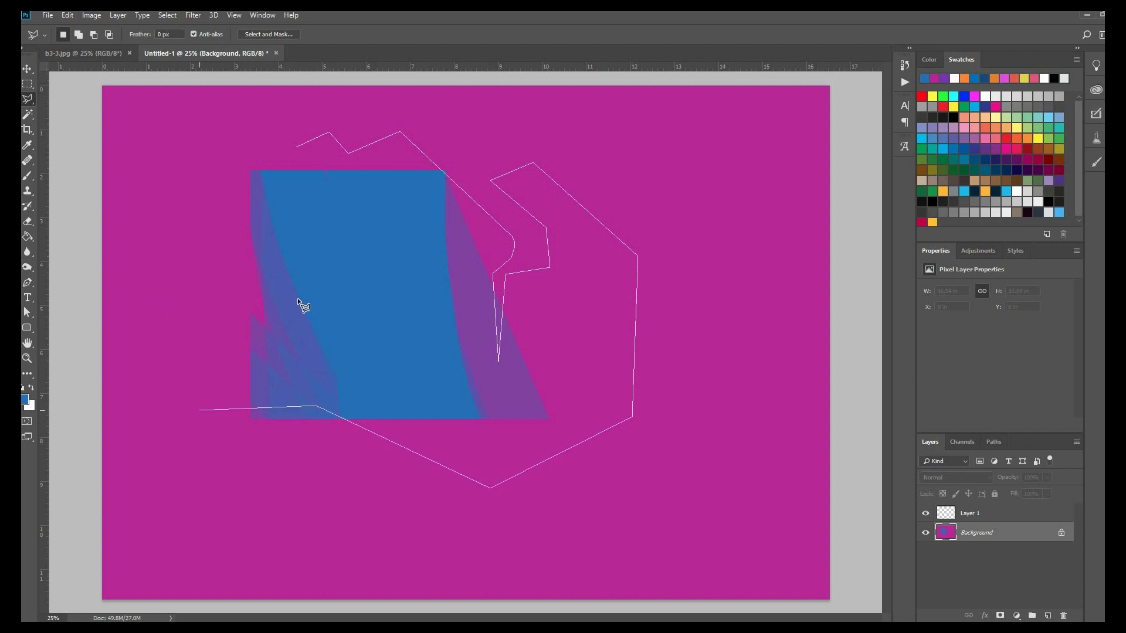
{"action": "left_click", "coordinate": [153, 301]}
{"action": "left_click", "coordinate": [341, 309]}
{"action": "left_click", "coordinate": [351, 258]}
{"action": "left_click", "coordinate": [191, 206]}
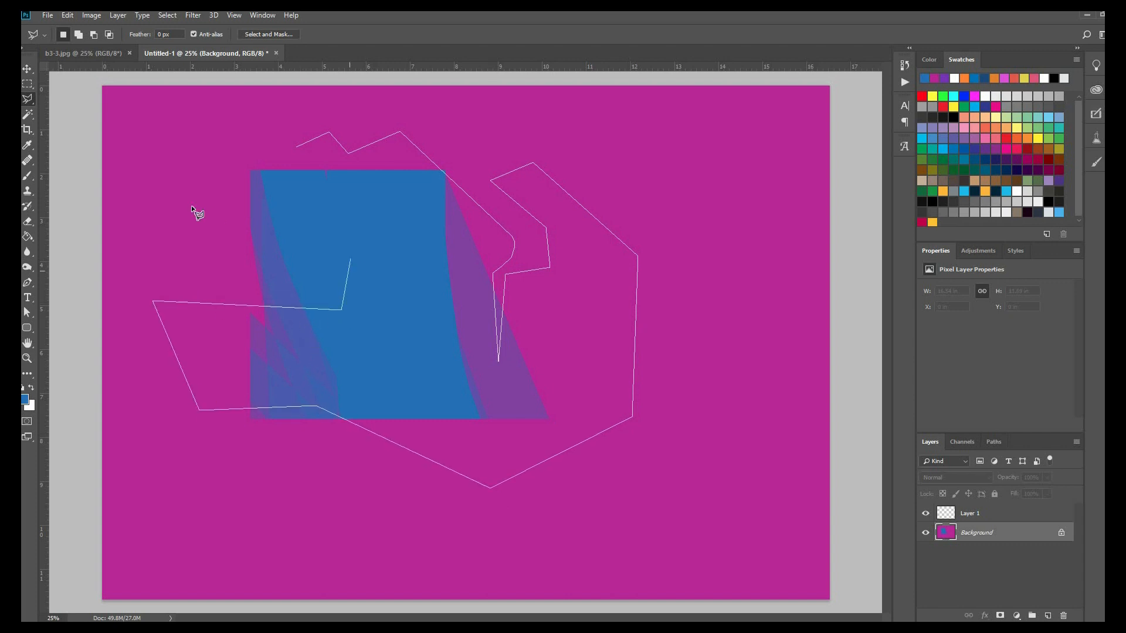
{"action": "left_click", "coordinate": [200, 137]}
{"action": "left_click", "coordinate": [247, 108]}
{"action": "mouse_move", "coordinate": [314, 181]}
{"action": "left_mouse_down"}
{"action": "mouse_move", "coordinate": [299, 149]}
{"action": "mouse_move", "coordinate": [311, 190]}
{"action": "left_mouse_up"}
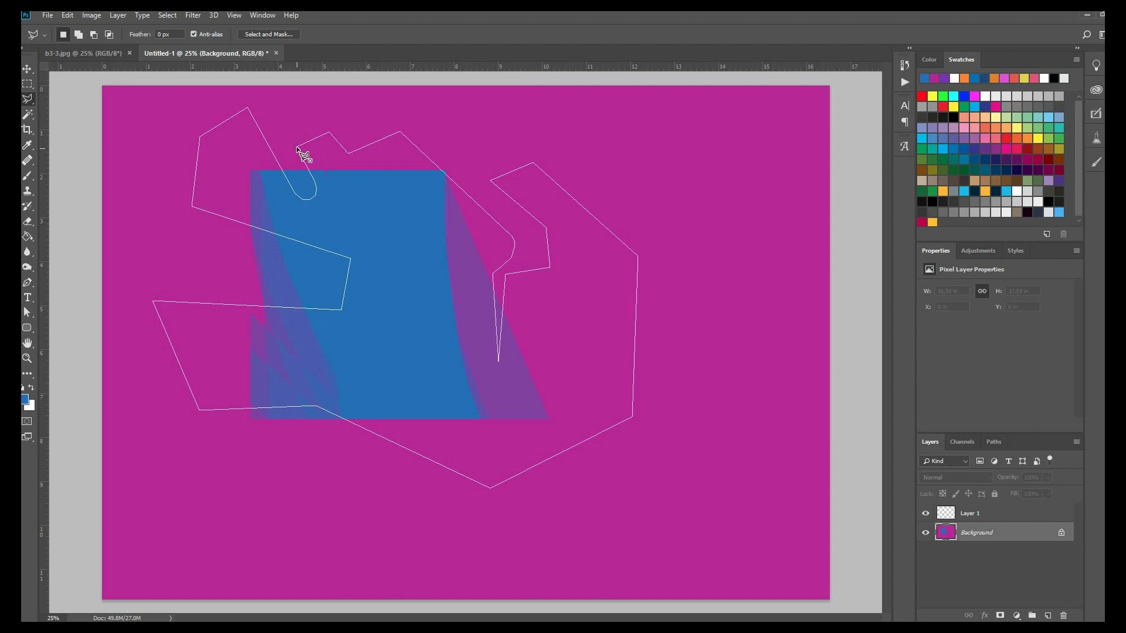
{"action": "left_click", "coordinate": [296, 146]}
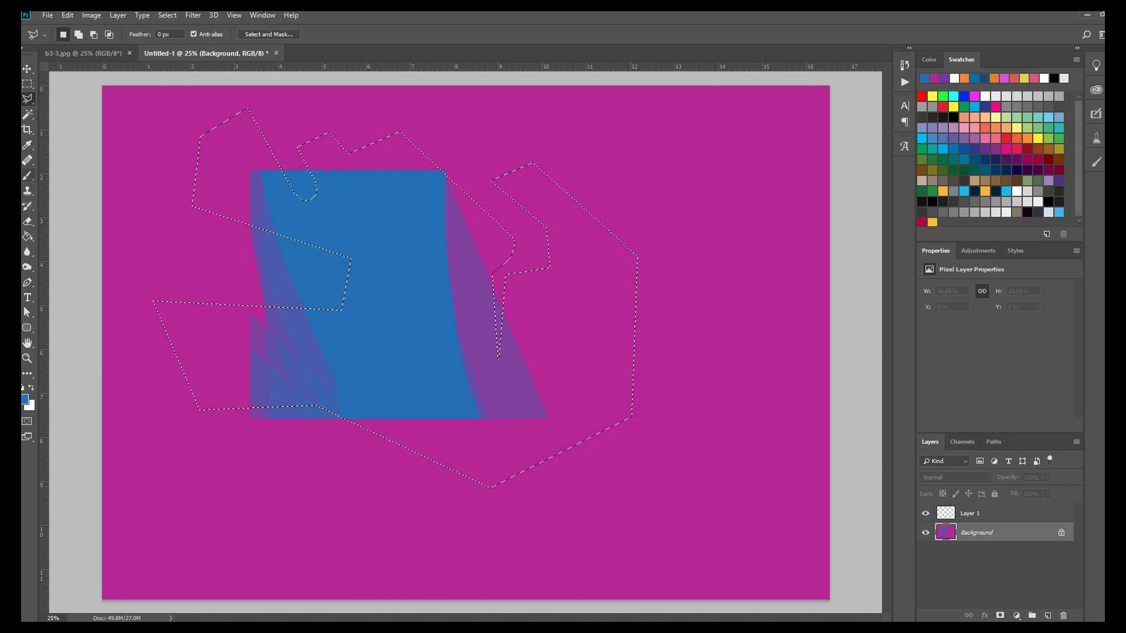
Step: Paint overlapping translucent orange strokes across the lasso selection with a hard round brush of 1102 px at 35% opacity
{"action": "left_click", "coordinate": [27, 176]}
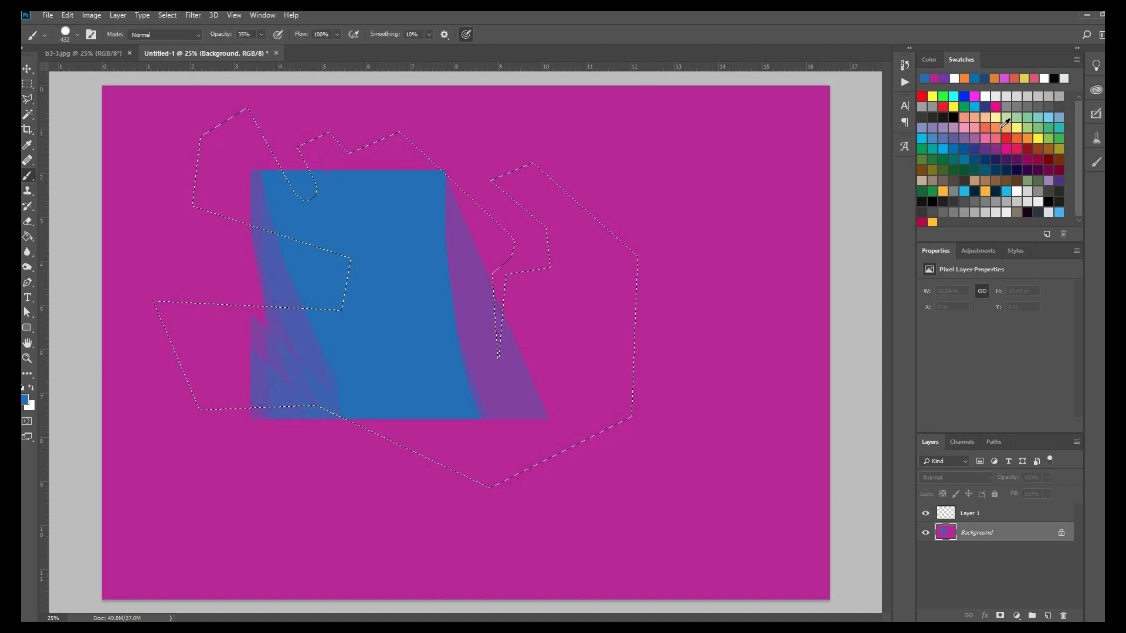
{"action": "left_click", "coordinate": [986, 192]}
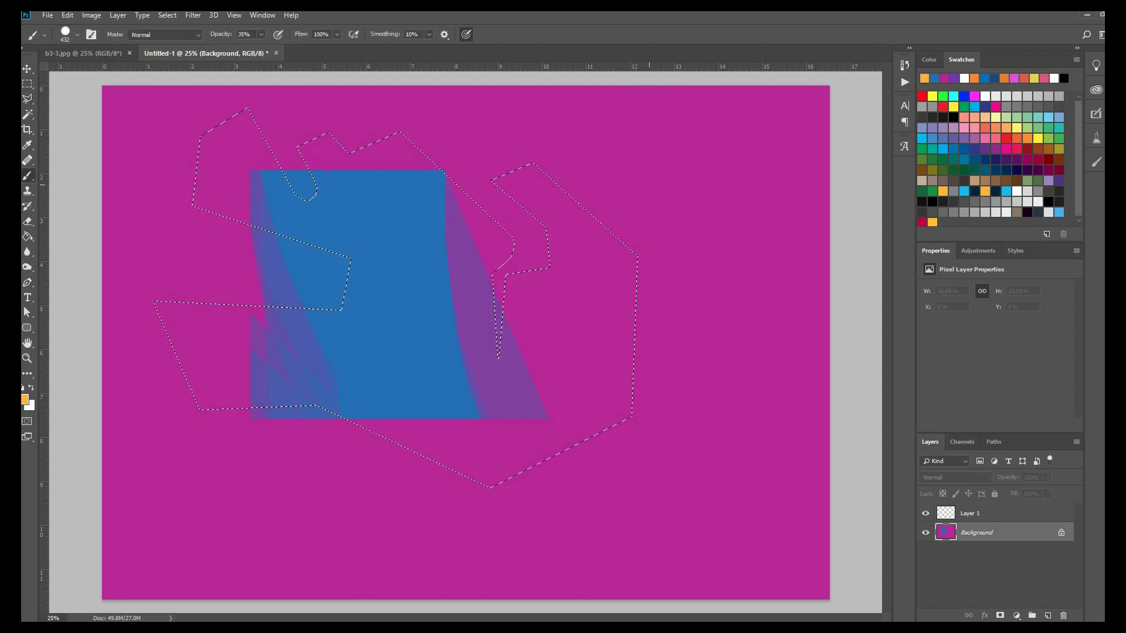
{"action": "left_click", "coordinate": [78, 35]}
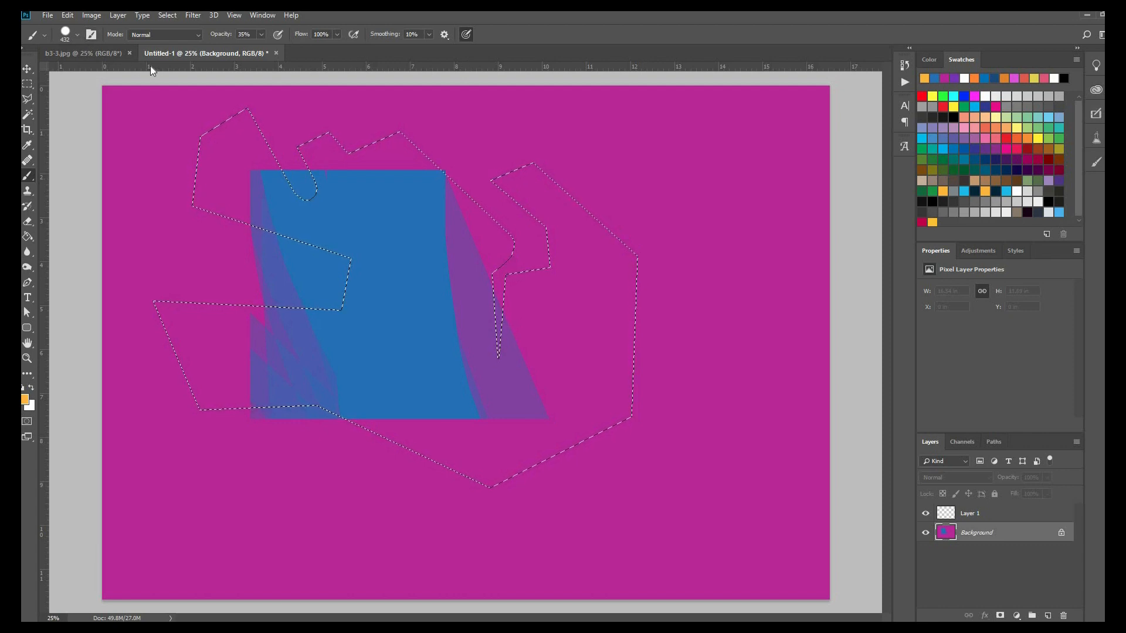
{"action": "left_click_drag", "start_coordinate": [151, 73], "coordinate": [149, 72]}
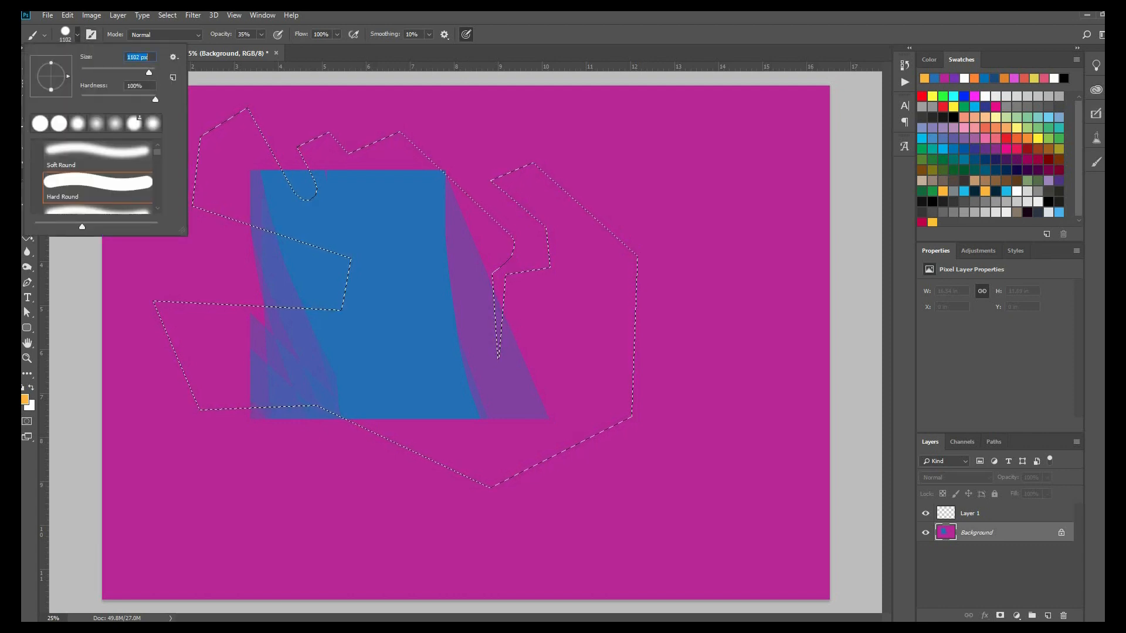
{"action": "mouse_move", "coordinate": [390, 151]}
{"action": "left_mouse_down"}
{"action": "mouse_move", "coordinate": [537, 184]}
{"action": "mouse_move", "coordinate": [654, 320]}
{"action": "mouse_move", "coordinate": [513, 264]}
{"action": "mouse_move", "coordinate": [595, 442]}
{"action": "mouse_move", "coordinate": [451, 480]}
{"action": "left_mouse_up"}
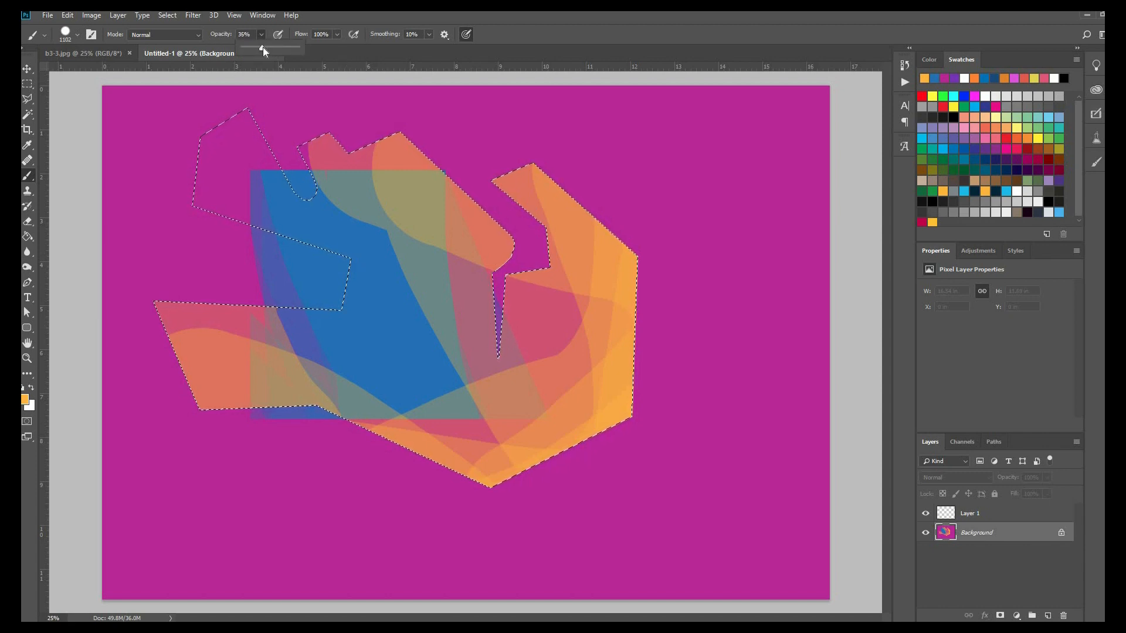
Step: Undo a full-opacity orange test dab at the selection's right edge and lower the brush opacity to 37%
{"action": "left_click", "coordinate": [638, 258]}
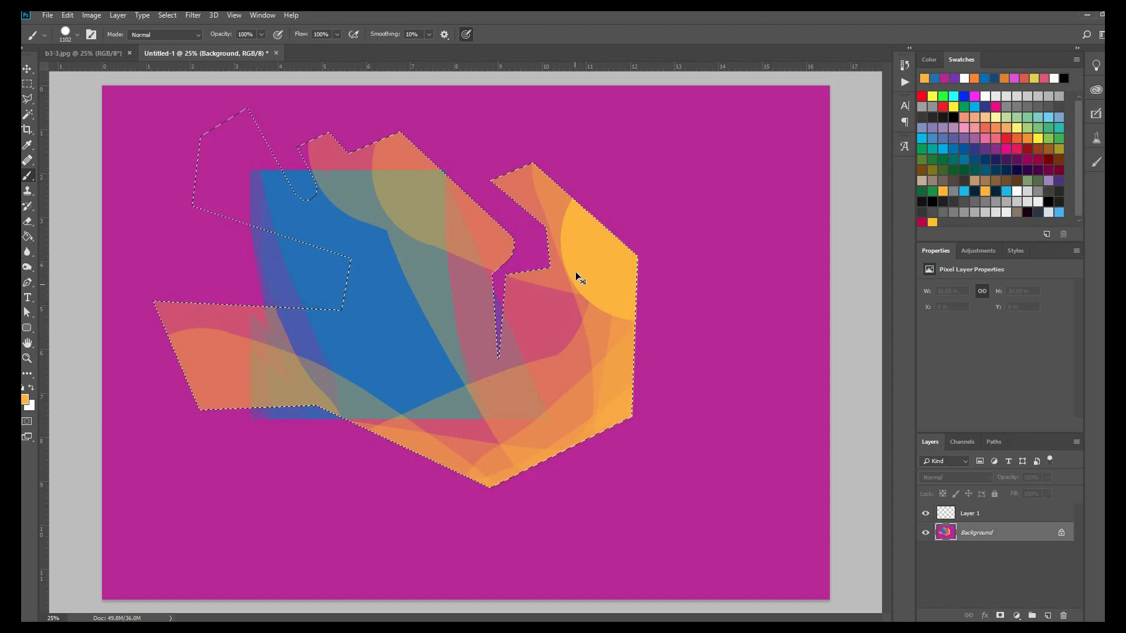
{"action": "key", "text": "ctrl+z"}
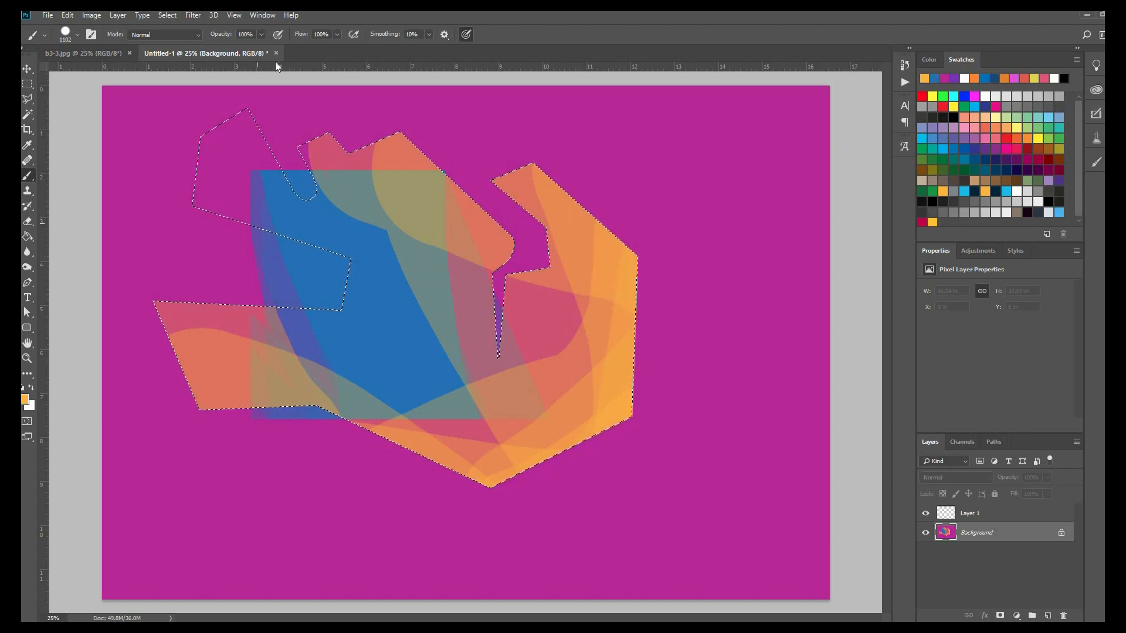
{"action": "left_click", "coordinate": [262, 35]}
{"action": "left_click", "coordinate": [226, 48]}
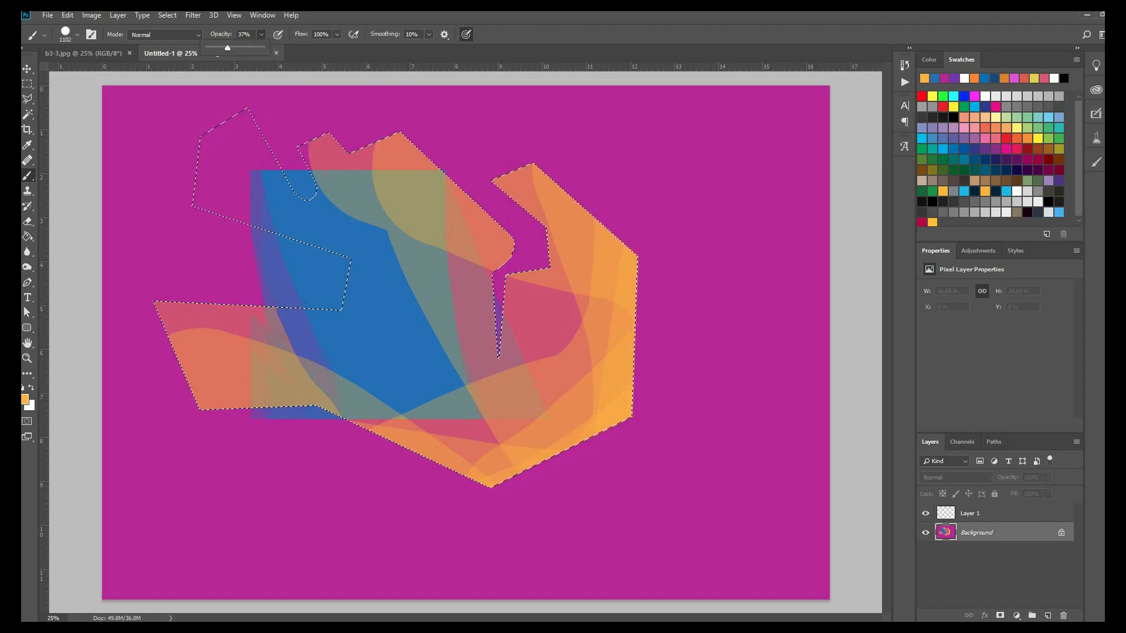
Step: Clear the lasso selection and test the Magic Wand at tolerance 107 on the blue-green painted area
{"action": "left_click", "coordinate": [30, 98]}
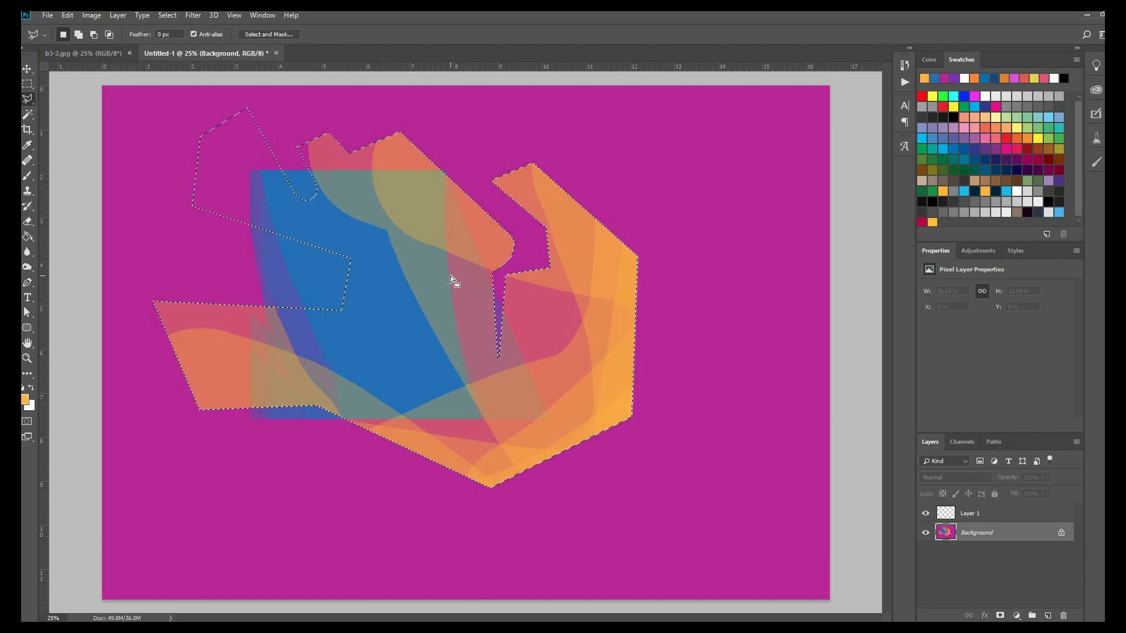
{"action": "key", "text": "ctrl+d"}
{"action": "left_click", "coordinate": [29, 120]}
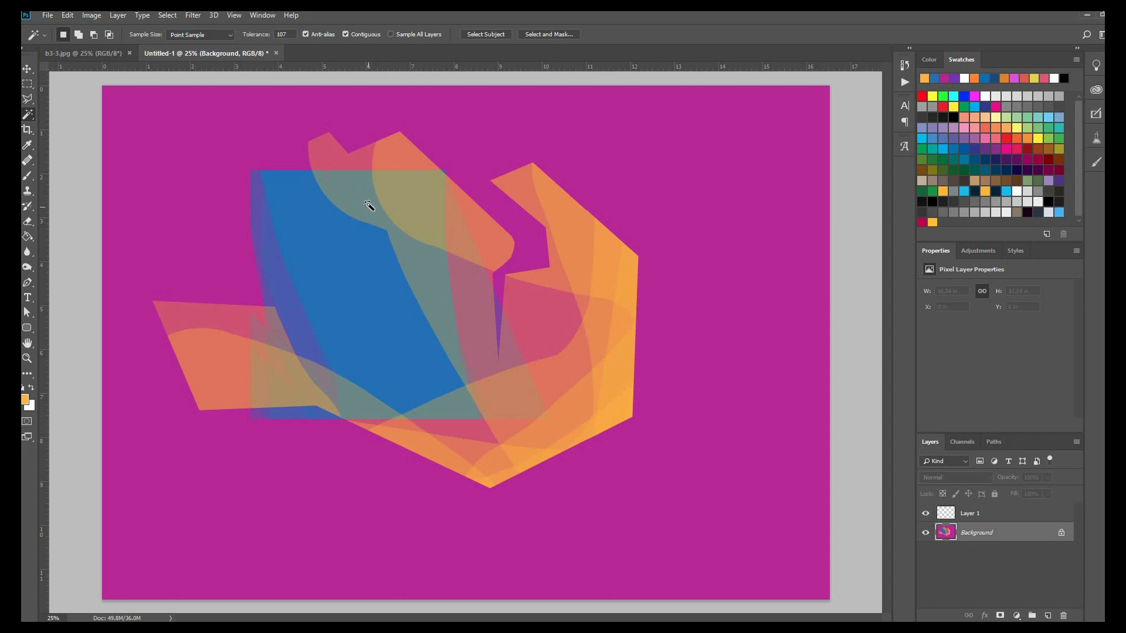
{"action": "left_click", "coordinate": [428, 295]}
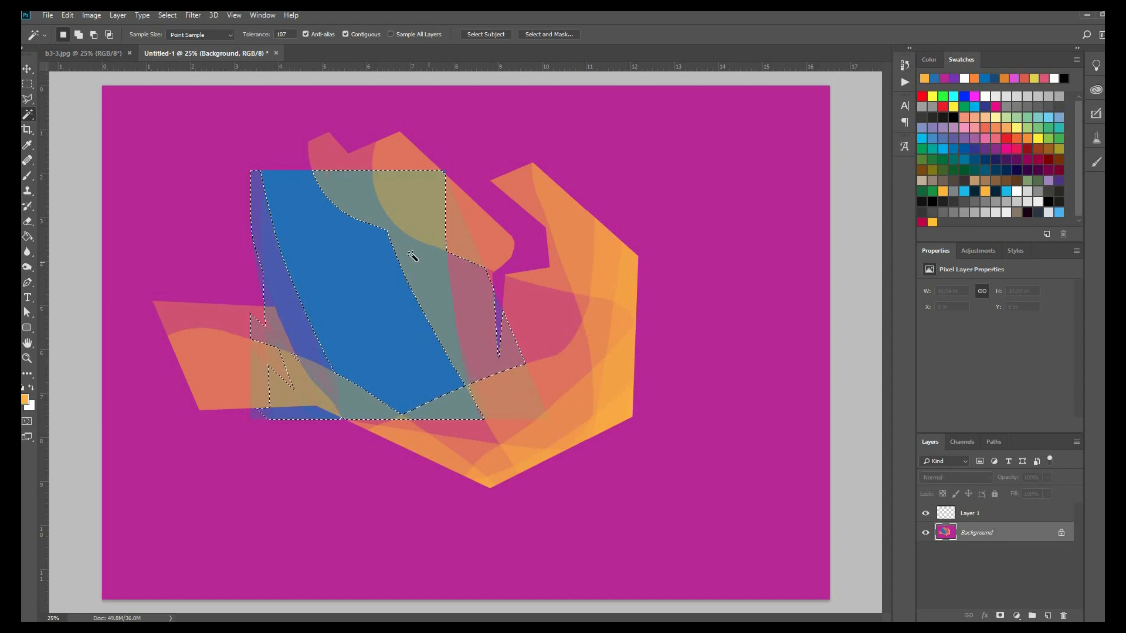
{"action": "key", "text": "ctrl+d"}
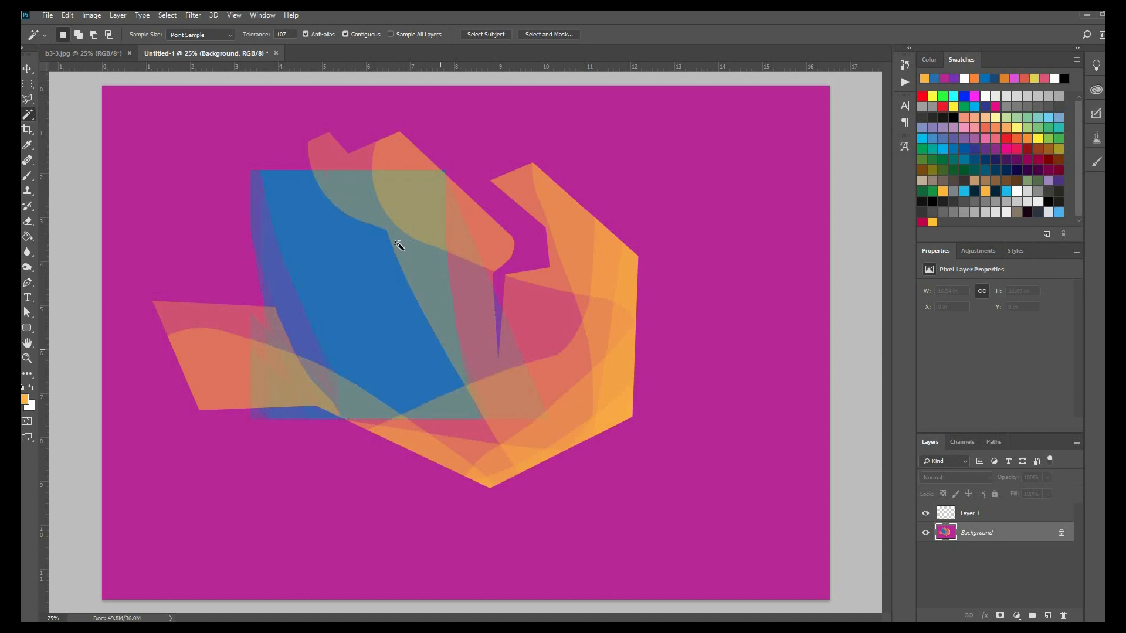
Step: Set the Magic Wand tolerance to 10 and sample the blended areas in the upper part of the painted shape
{"action": "left_click", "coordinate": [261, 51]}
{"action": "left_click_drag", "start_coordinate": [262, 37], "coordinate": [251, 38]}
{"action": "type", "text": "10"}
{"action": "left_click", "coordinate": [410, 228]}
{"action": "left_click", "coordinate": [327, 183]}
Step: Raise the Magic Wand tolerance to 100 and select the orange area along the right side of the painted shape
{"action": "left_click", "coordinate": [285, 35]}
{"action": "type", "text": "0"}
{"action": "key", "text": "Return"}
{"action": "left_click", "coordinate": [536, 380]}
Step: Switch to b3-3.jpg and try a Magic Wand selection at tolerance 100 on the portrait's hair and forehead area
{"action": "left_click", "coordinate": [106, 54]}
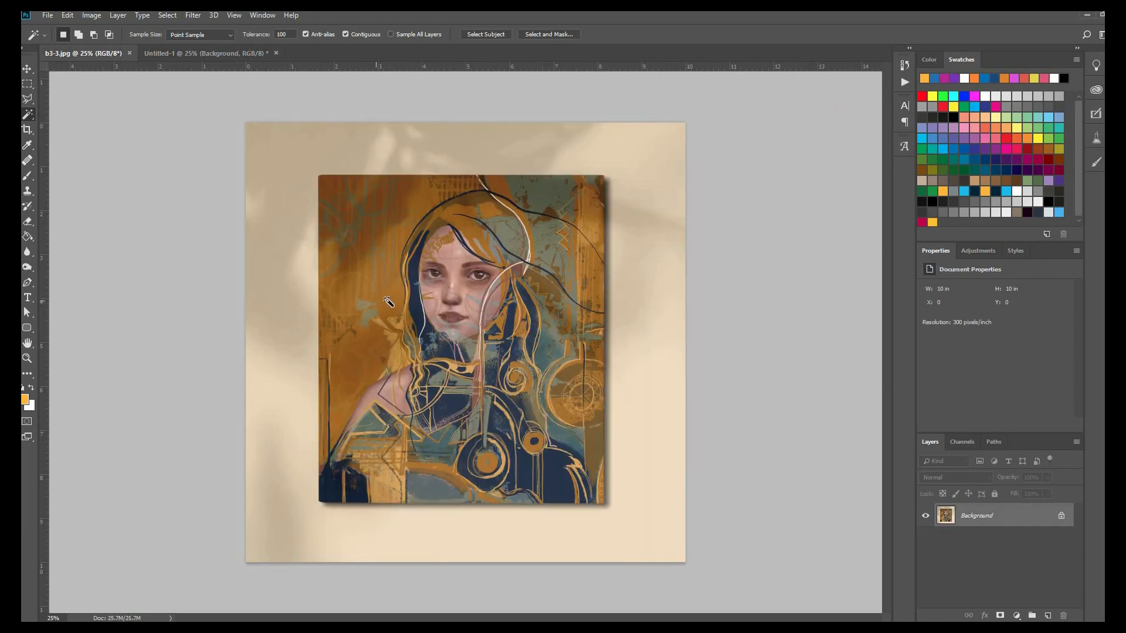
{"action": "left_click", "coordinate": [435, 249]}
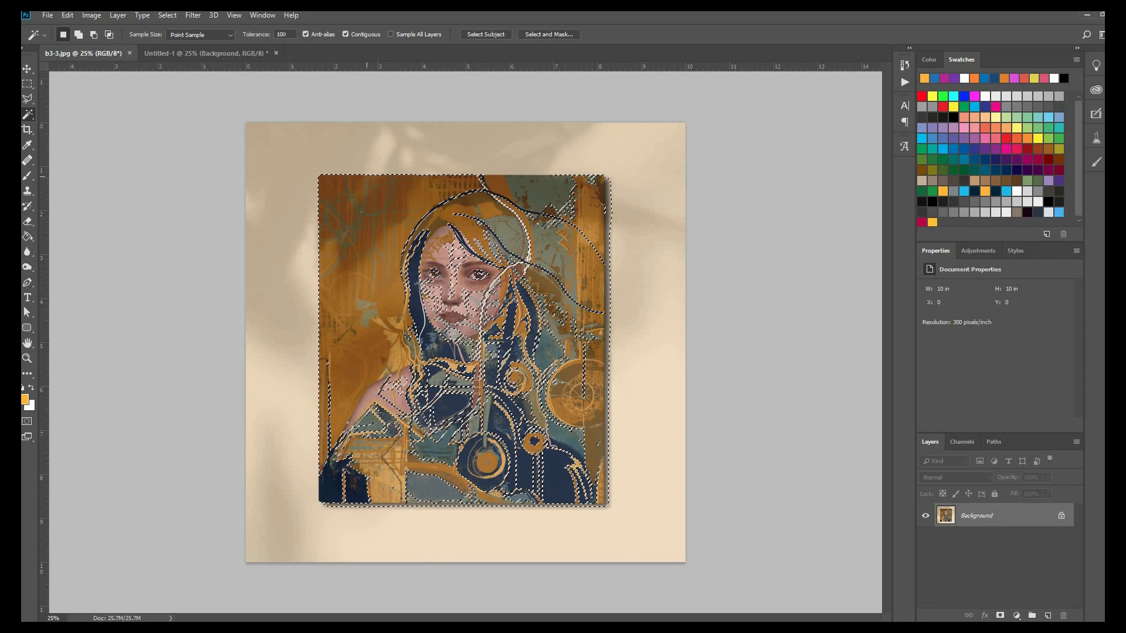
{"action": "key", "text": "ctrl+d"}
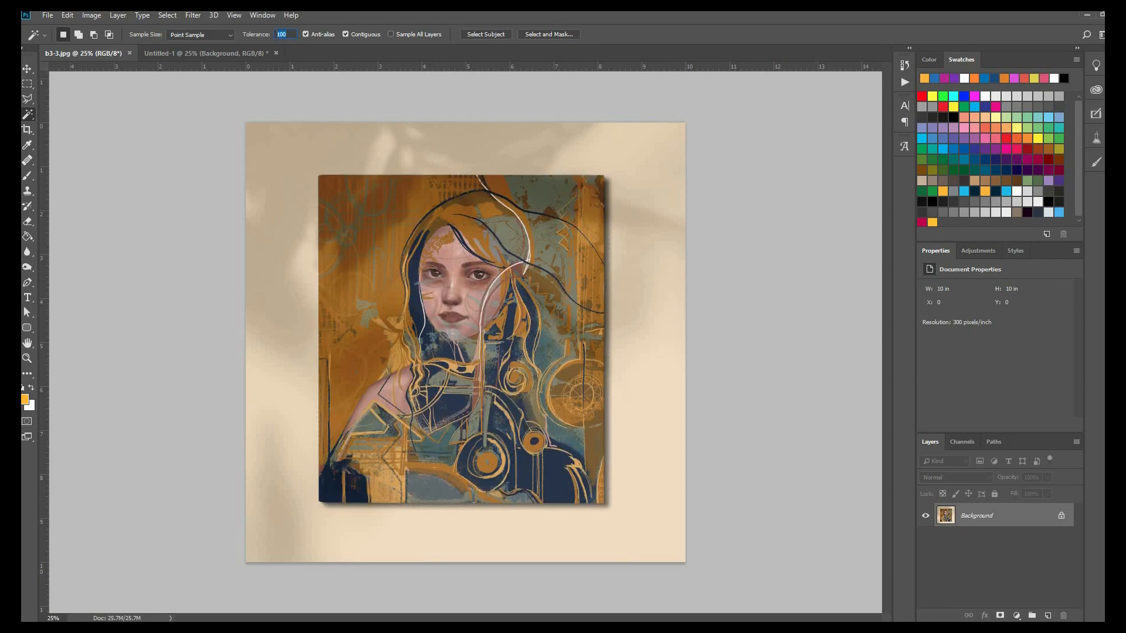
Step: Set the Magic Wand tolerance to 20 and select the orange-brown background beside the portrait's head
{"action": "type", "text": "20"}
{"action": "left_click", "coordinate": [390, 233]}
{"action": "left_click", "coordinate": [402, 217], "text": "shift"}
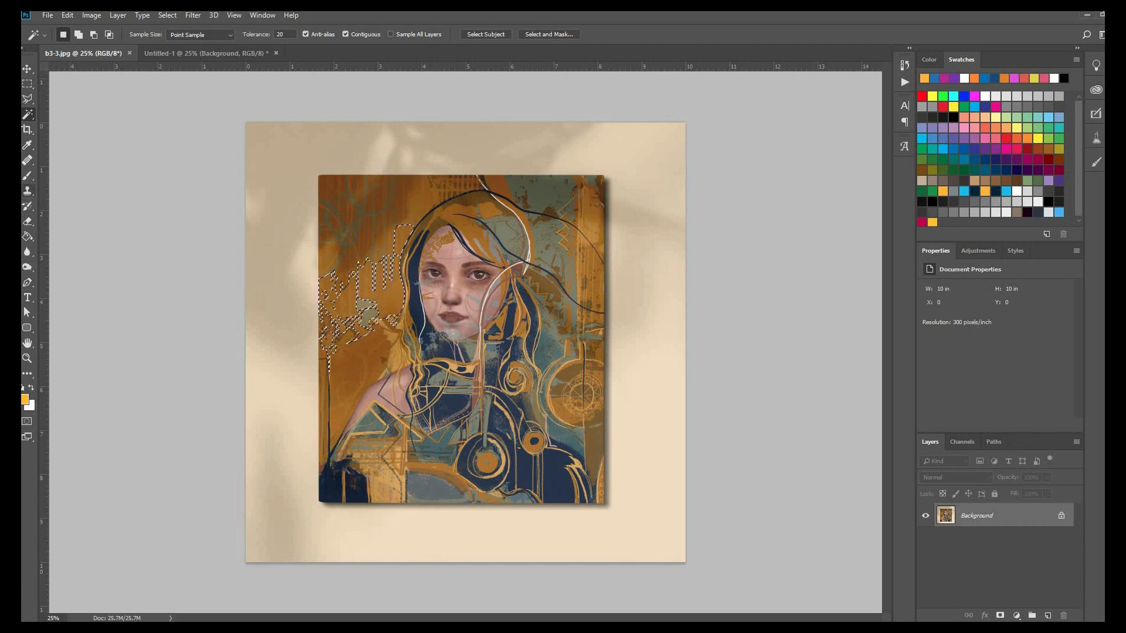
Step: Brush orange twice over the selected portrait background at 37% opacity and return to the Magic Wand
{"action": "left_click", "coordinate": [26, 175]}
{"action": "left_click", "coordinate": [374, 298]}
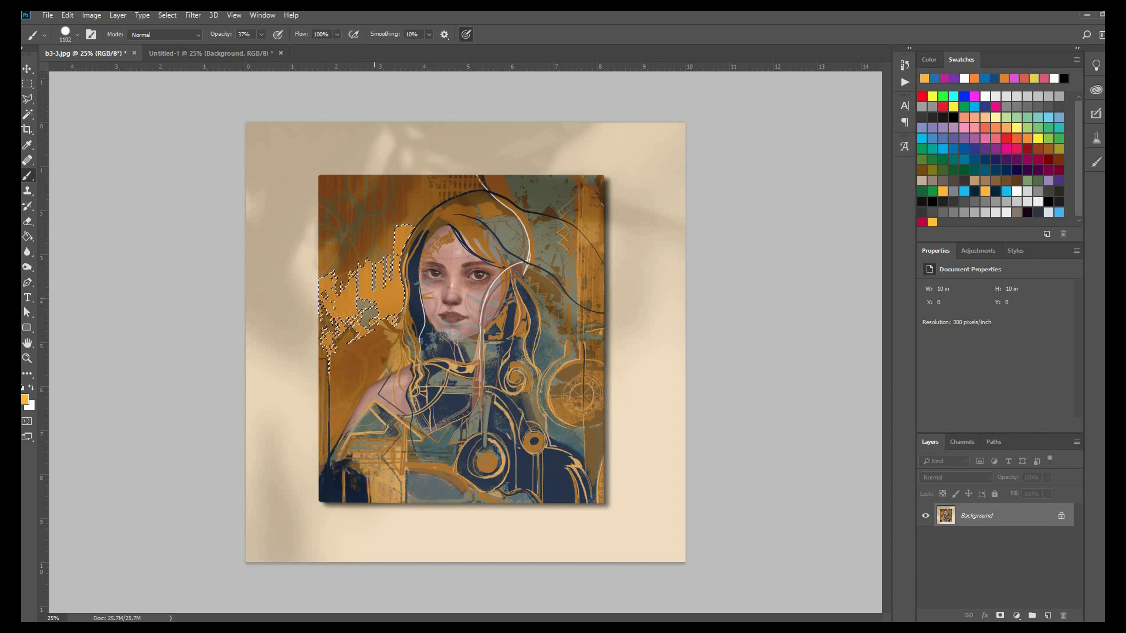
{"action": "left_click", "coordinate": [374, 298]}
{"action": "key", "text": "l"}
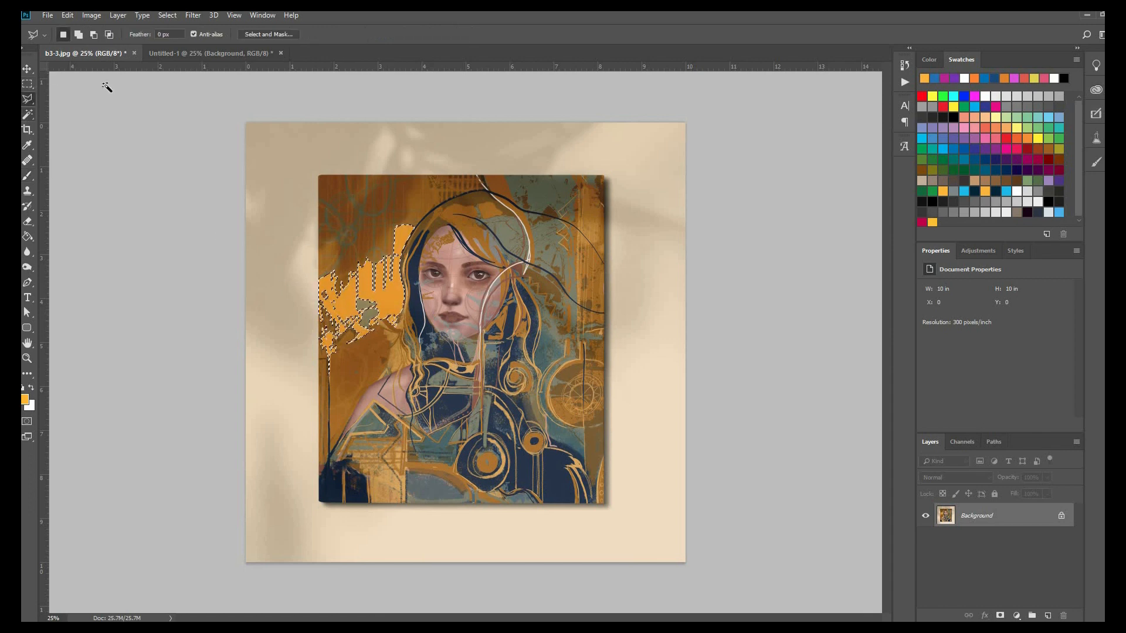
{"action": "key", "text": "w"}
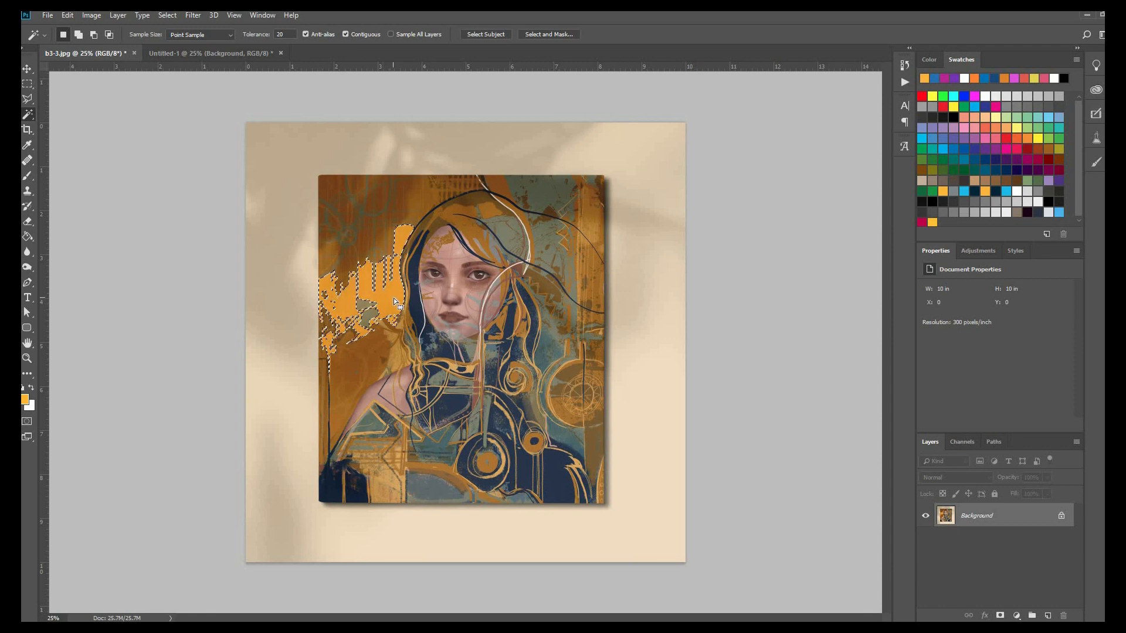
Step: Clear and restore the background selection on the portrait, and undo the orange brush dabs
{"action": "key", "text": "ctrl+d"}
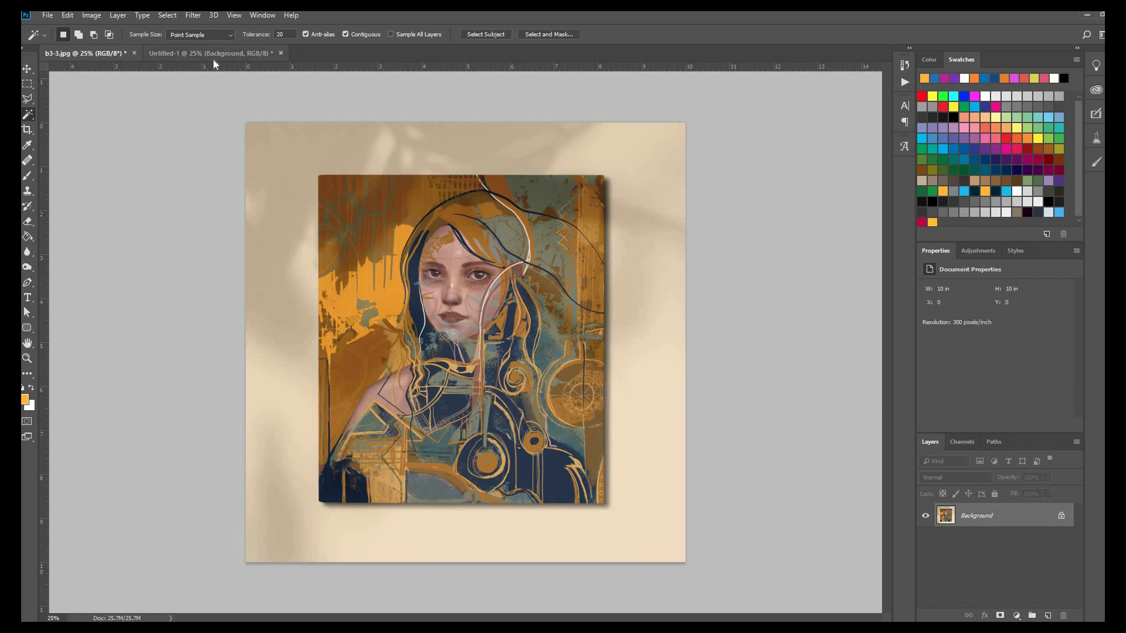
{"action": "key", "text": "ctrl+shift+d"}
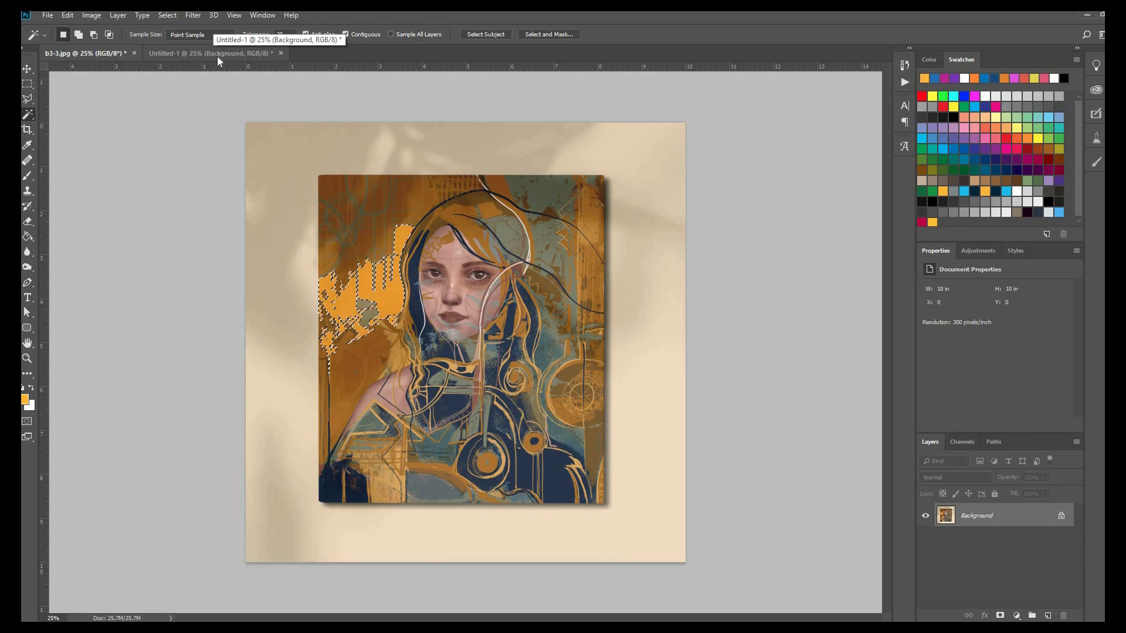
{"action": "key", "text": "ctrl+alt+z"}
{"action": "key", "text": "ctrl+alt+z"}
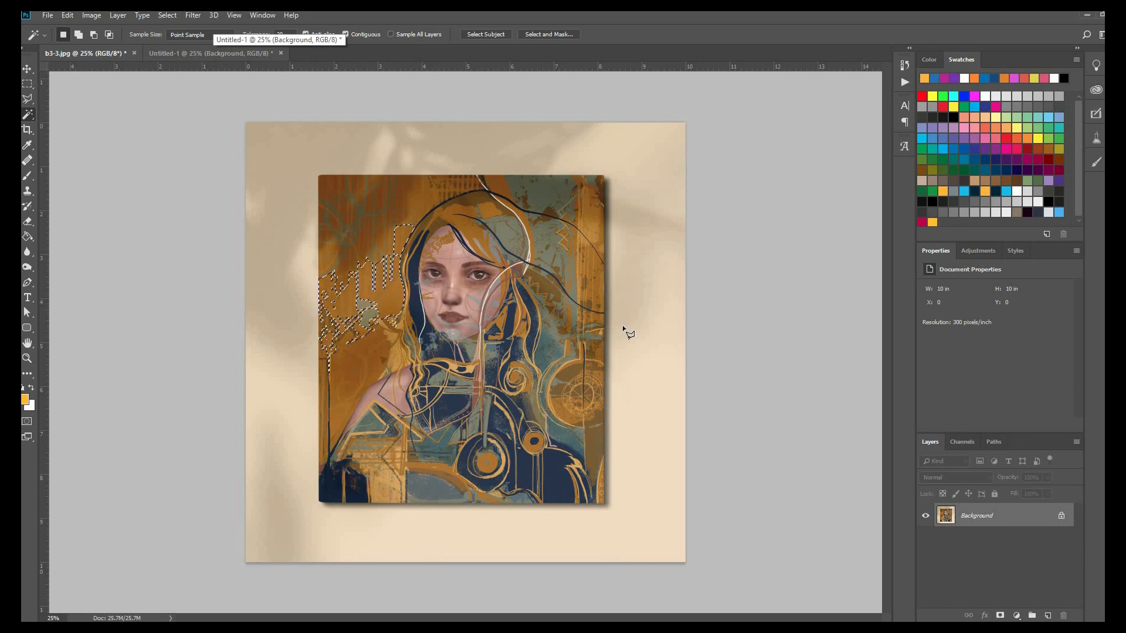
Step: Deselect the portrait's background, switch back to the Untitled-1 document and clear its selection too
{"action": "key", "text": "l"}
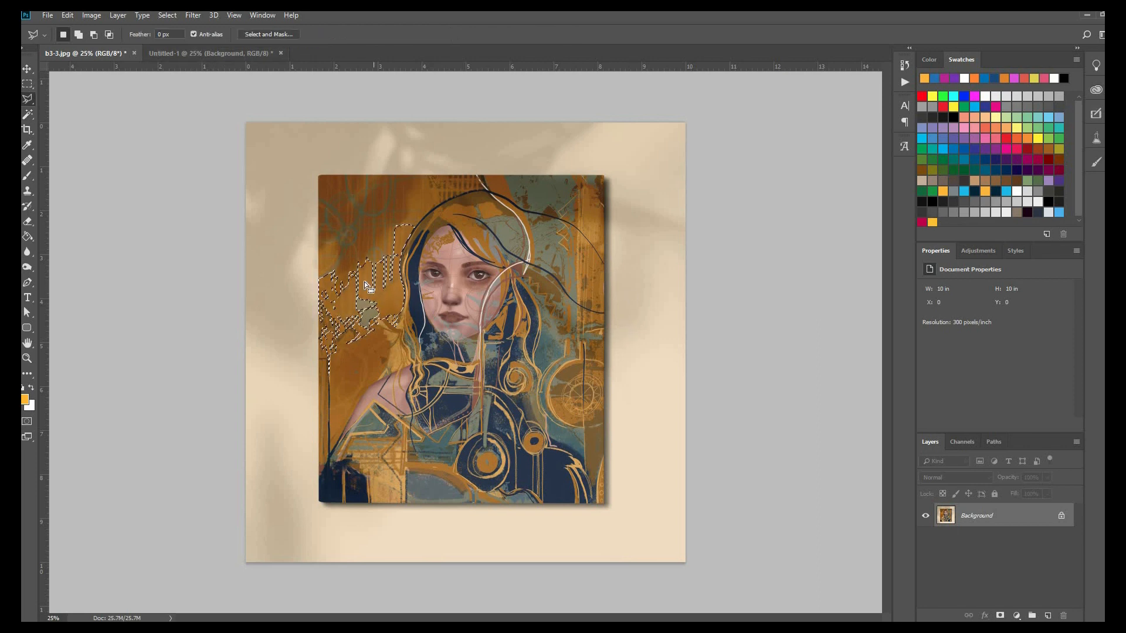
{"action": "left_click", "coordinate": [28, 114]}
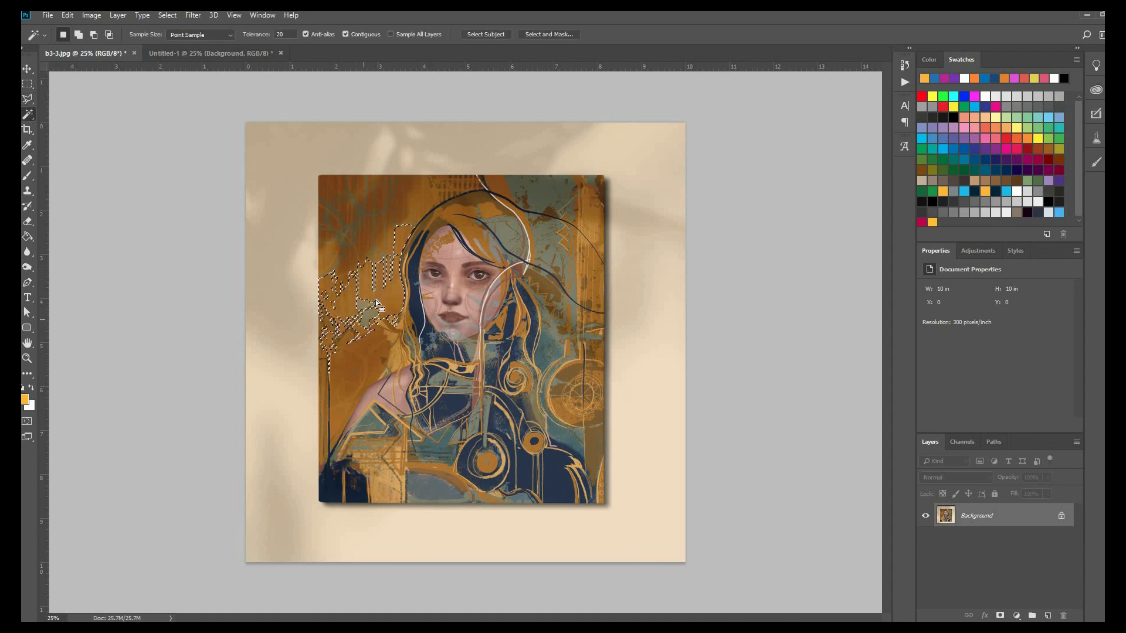
{"action": "key", "text": "ctrl+d"}
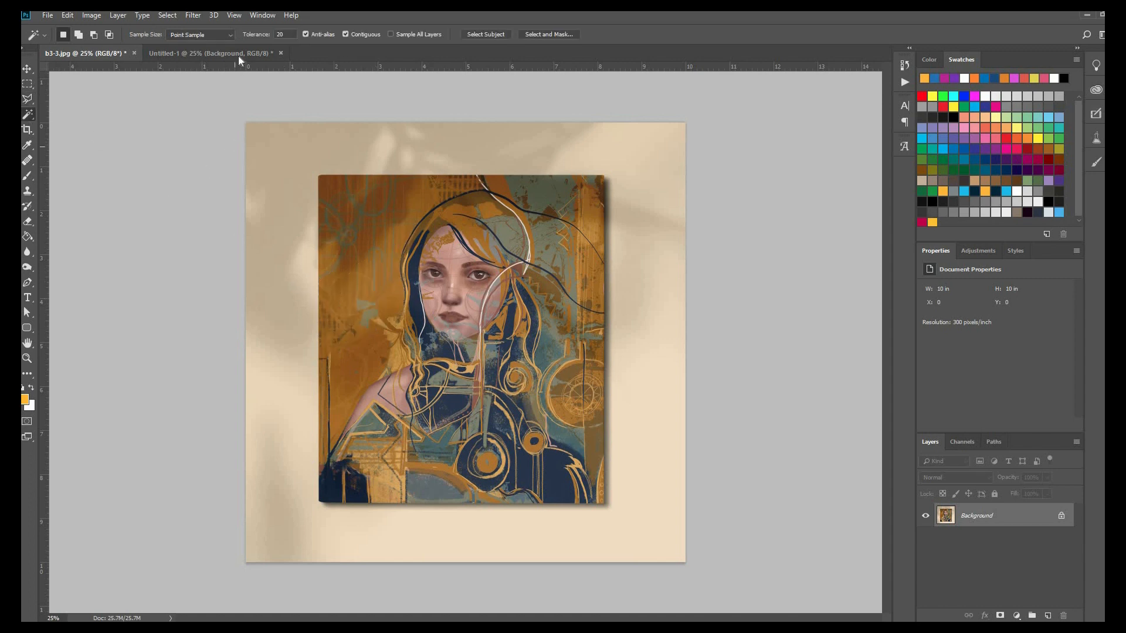
{"action": "left_click", "coordinate": [238, 55]}
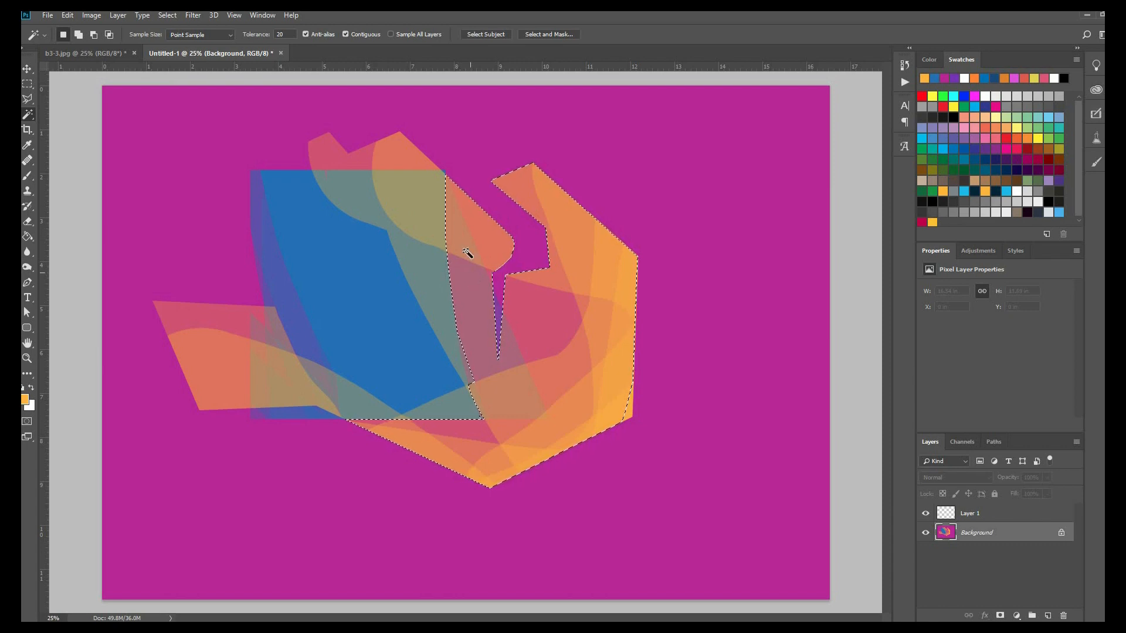
{"action": "key", "text": "ctrl+d"}
Step: Use the Rectangle Tool to draw a vertical orange rectangle about 1033 by 2012 px over the artwork's lower-left area
{"action": "left_click", "coordinate": [32, 331]}
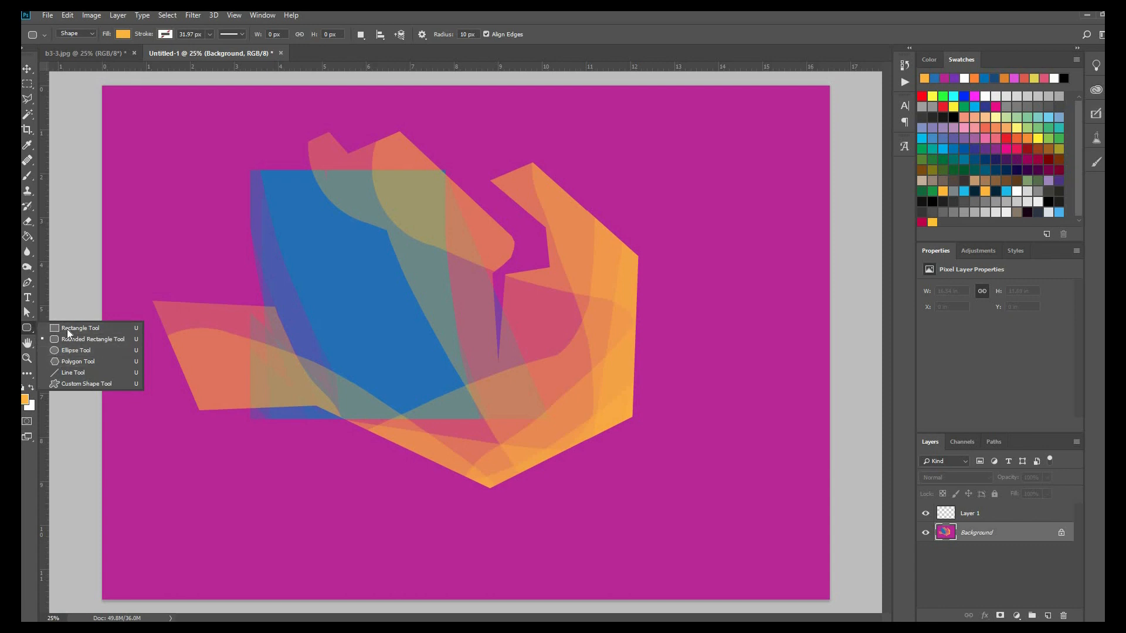
{"action": "left_click", "coordinate": [26, 328]}
{"action": "right_click", "coordinate": [27, 327]}
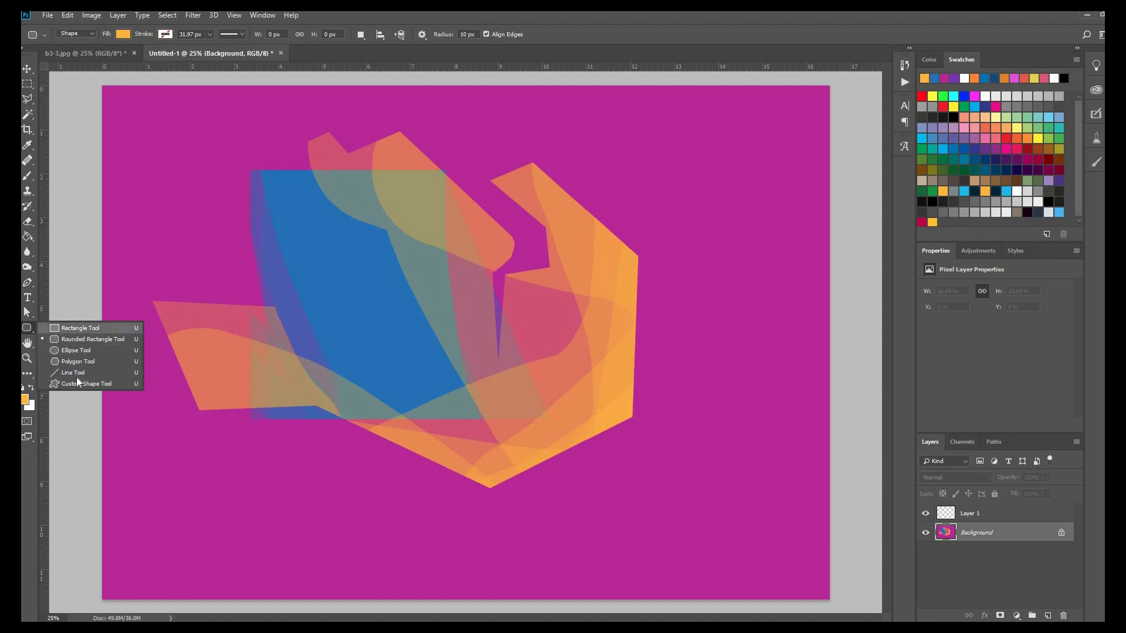
{"action": "left_click", "coordinate": [75, 328]}
{"action": "left_click_drag", "start_coordinate": [182, 257], "coordinate": [333, 552]}
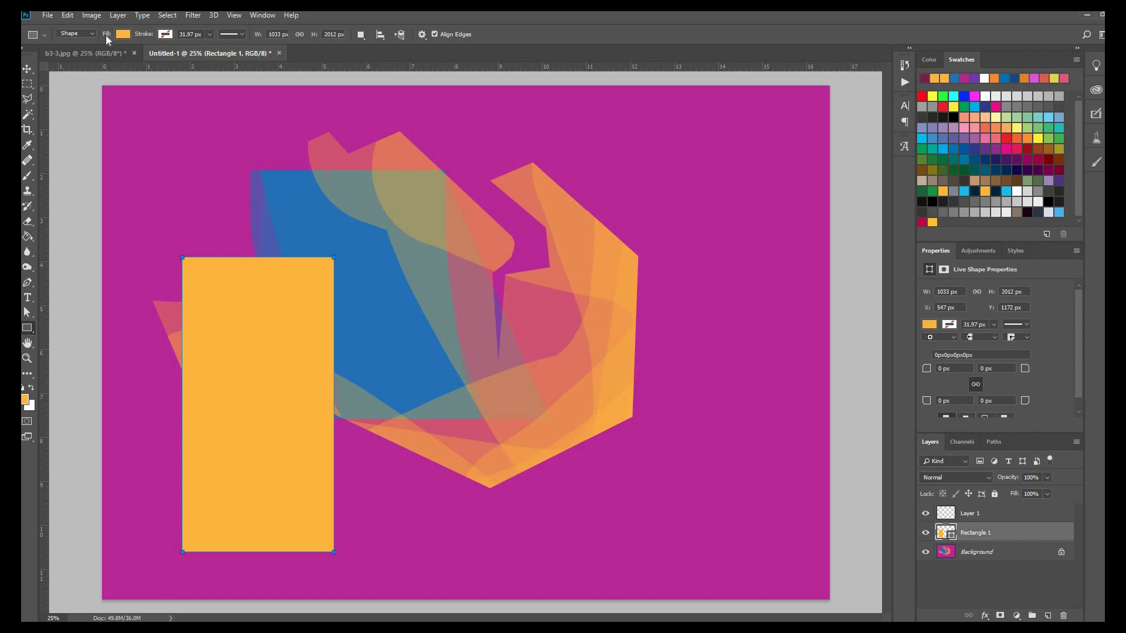
Step: Give the rectangle a light blue fill and a pinkish-red stroke about 83.82 px wide
{"action": "left_click", "coordinate": [124, 34]}
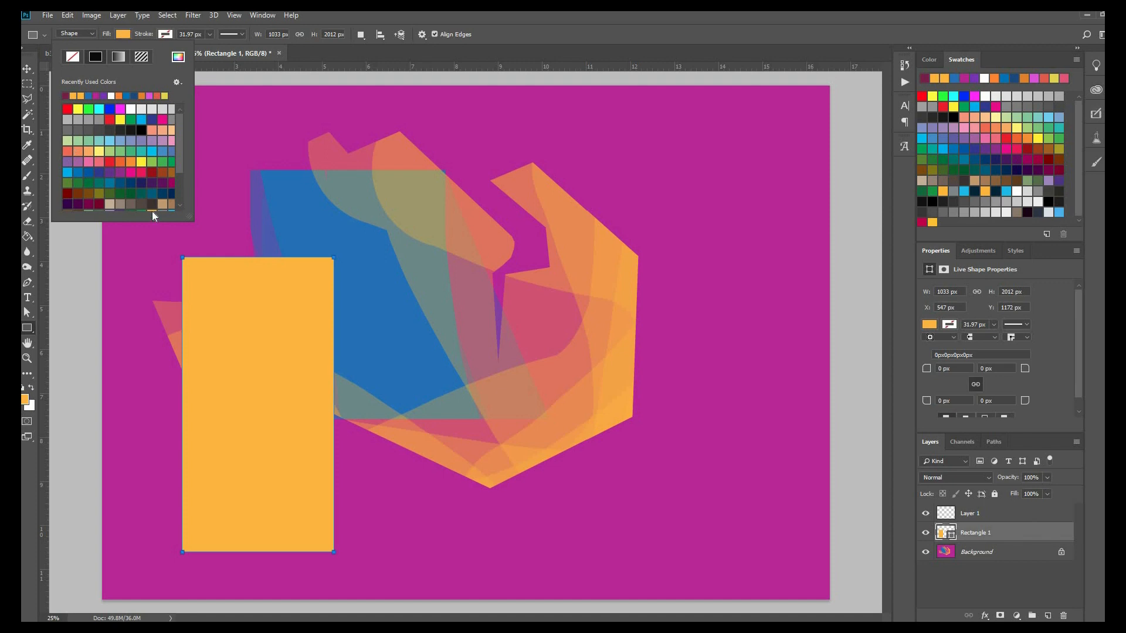
{"action": "left_click", "coordinate": [150, 152]}
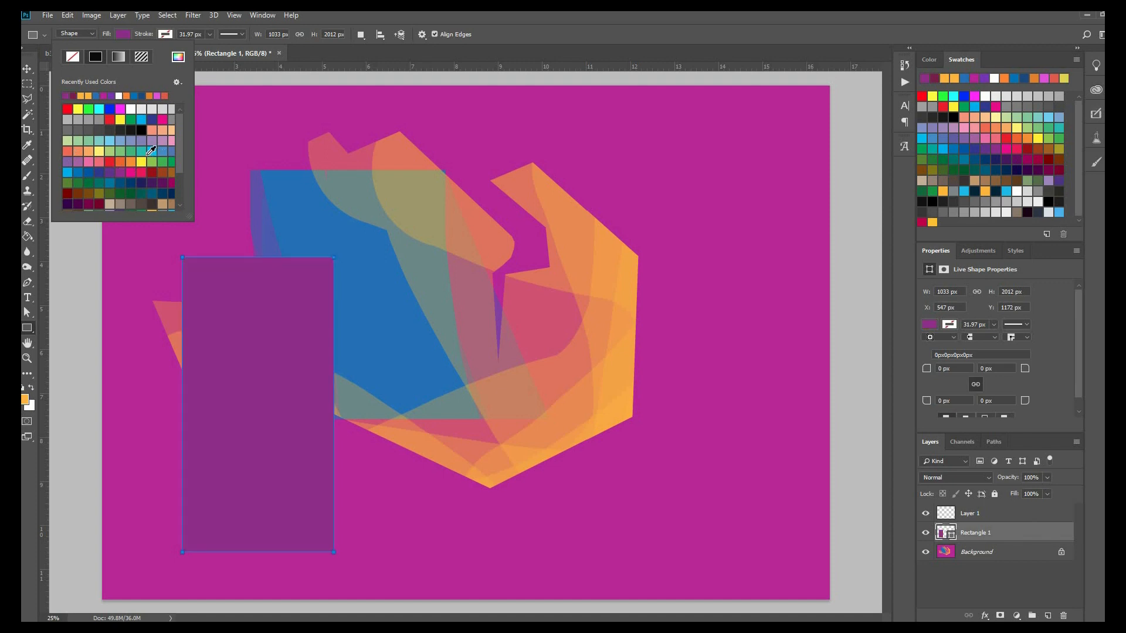
{"action": "left_click", "coordinate": [164, 36]}
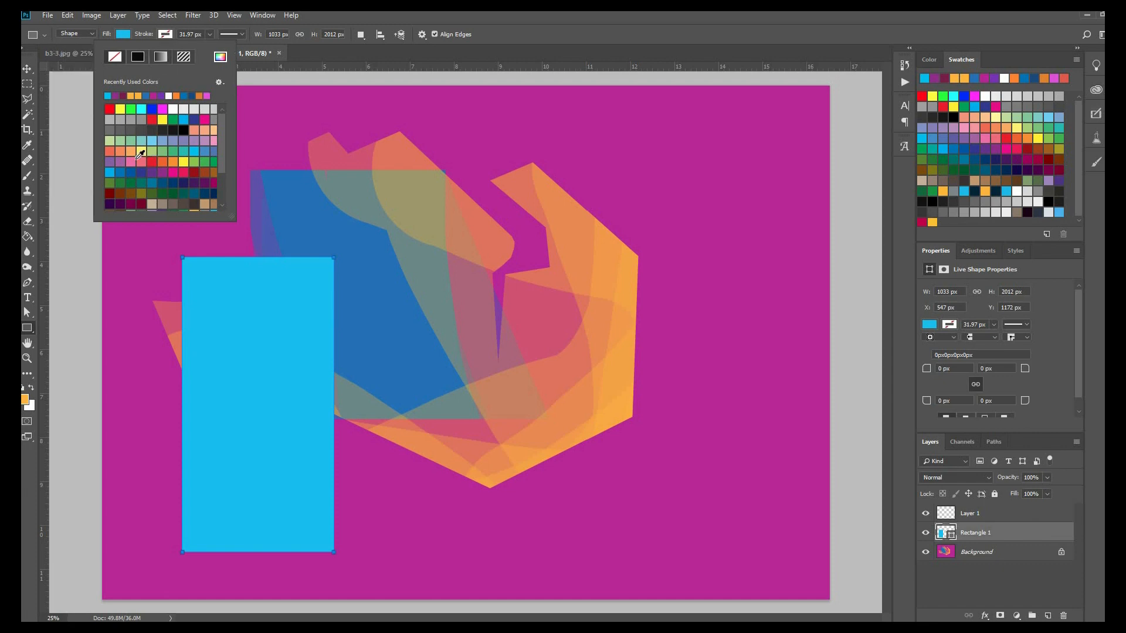
{"action": "left_click", "coordinate": [153, 182]}
{"action": "left_click", "coordinate": [183, 172]}
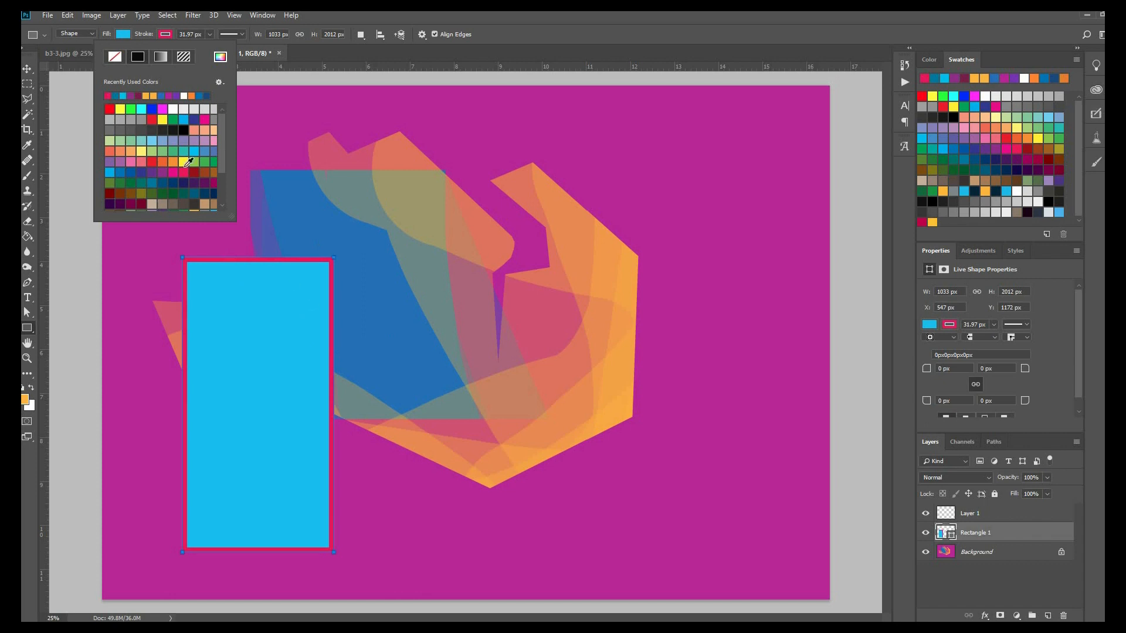
{"action": "left_click", "coordinate": [210, 34]}
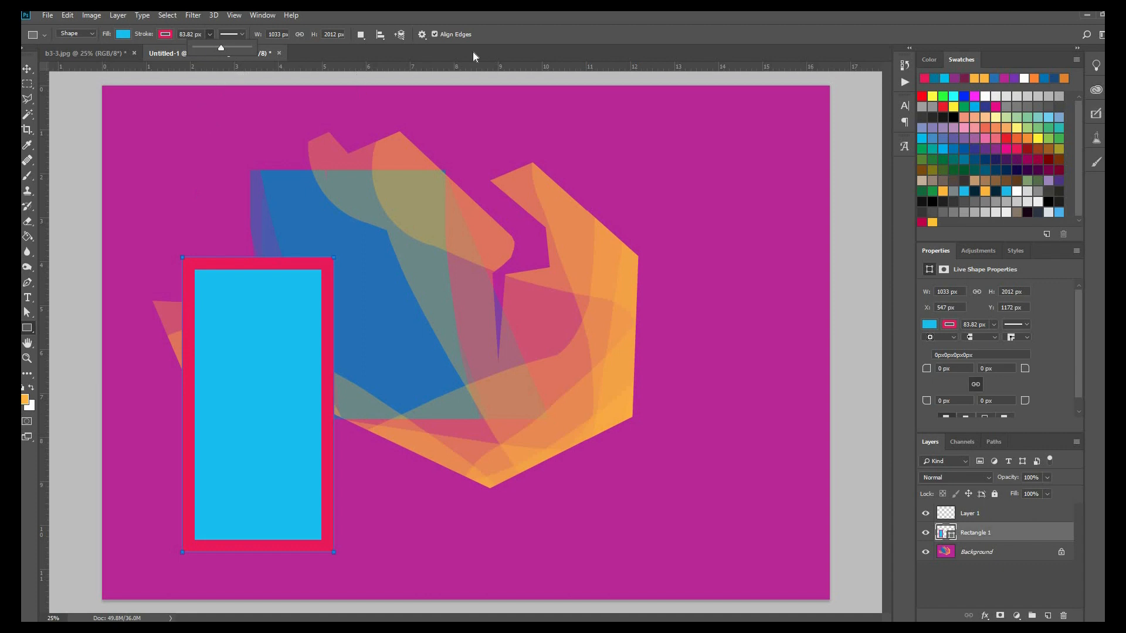
{"action": "left_click", "coordinate": [182, 145]}
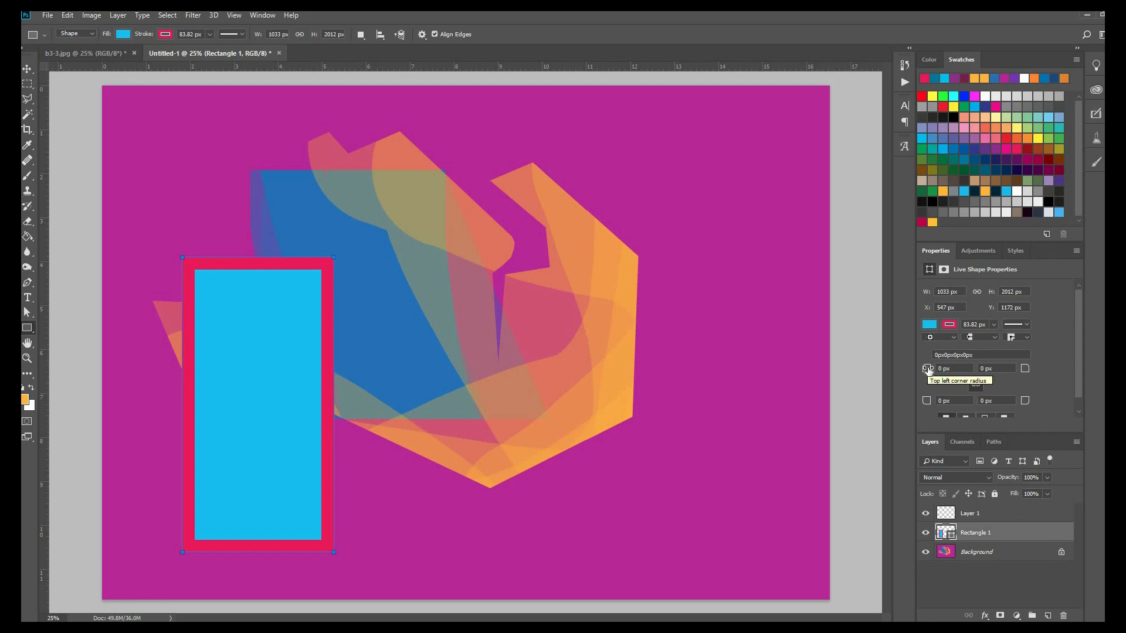
Step: Round all four corners of the rectangle to 99 px and reset their radius to 0 px
{"action": "left_click_drag", "start_coordinate": [930, 372], "coordinate": [986, 370]}
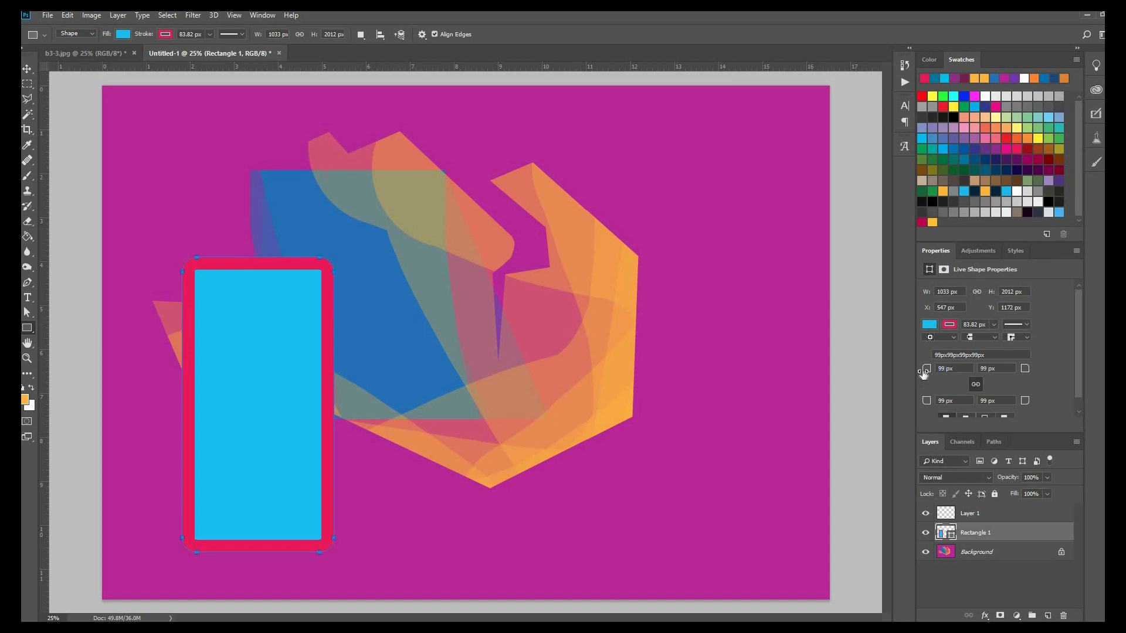
{"action": "left_click_drag", "start_coordinate": [928, 369], "coordinate": [864, 370]}
{"action": "left_click_drag", "start_coordinate": [373, 370], "coordinate": [34, 167]}
Step: Move the rectangle across to the artwork's right part and back to about X 747 px, Y 1060 px
{"action": "left_click", "coordinate": [31, 70]}
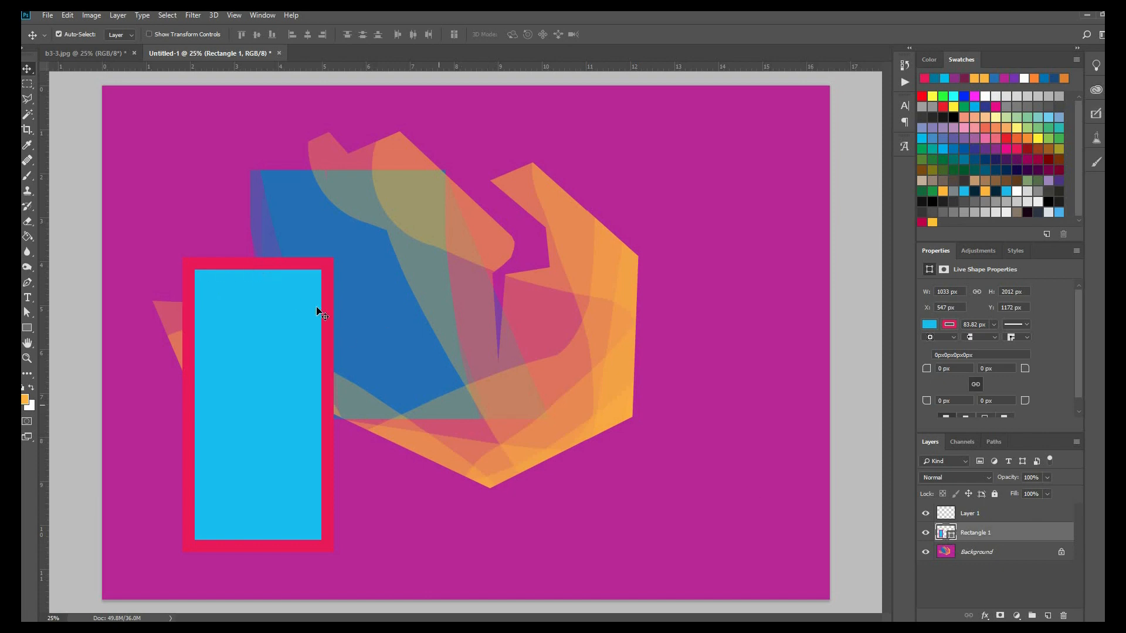
{"action": "left_click_drag", "start_coordinate": [330, 340], "coordinate": [658, 280]}
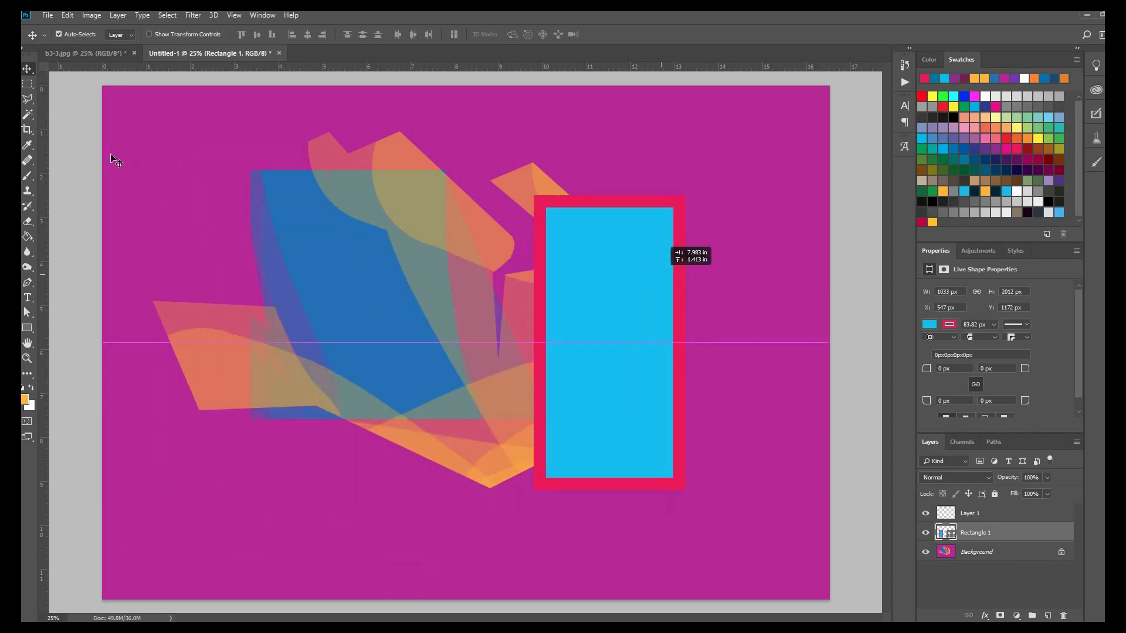
{"action": "right_click", "coordinate": [31, 70]}
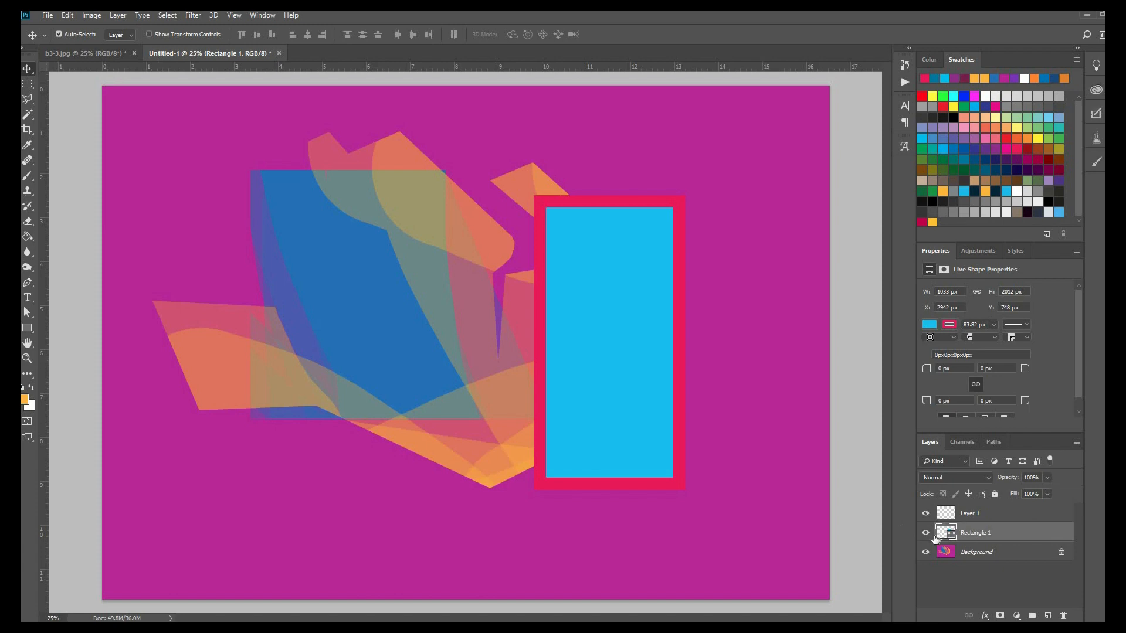
{"action": "left_click_drag", "start_coordinate": [578, 367], "coordinate": [259, 408]}
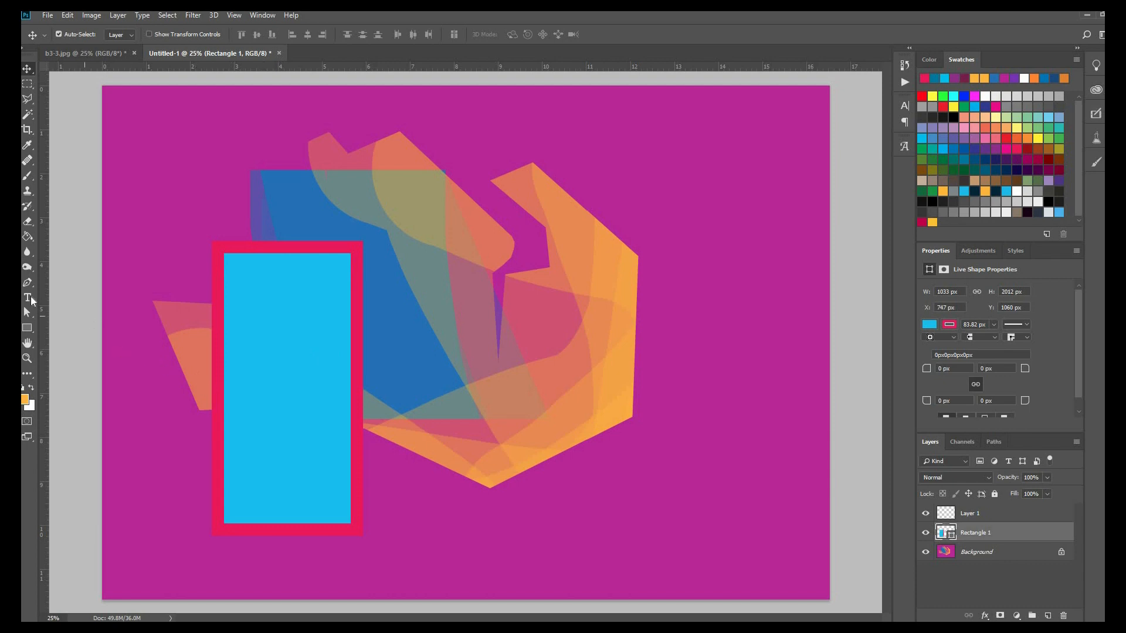
Step: Add the text "Epixea" at 48 pt near the rectangle's upper-right corner and move it clear of the rectangle onto the artwork
{"action": "left_click", "coordinate": [28, 298]}
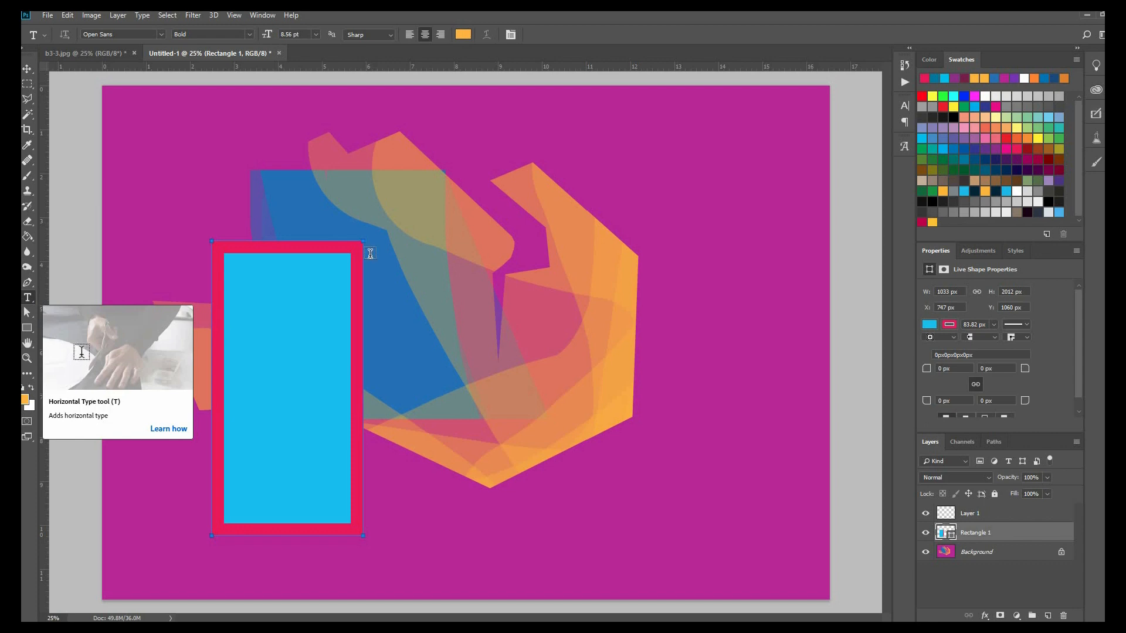
{"action": "left_click", "coordinate": [385, 264]}
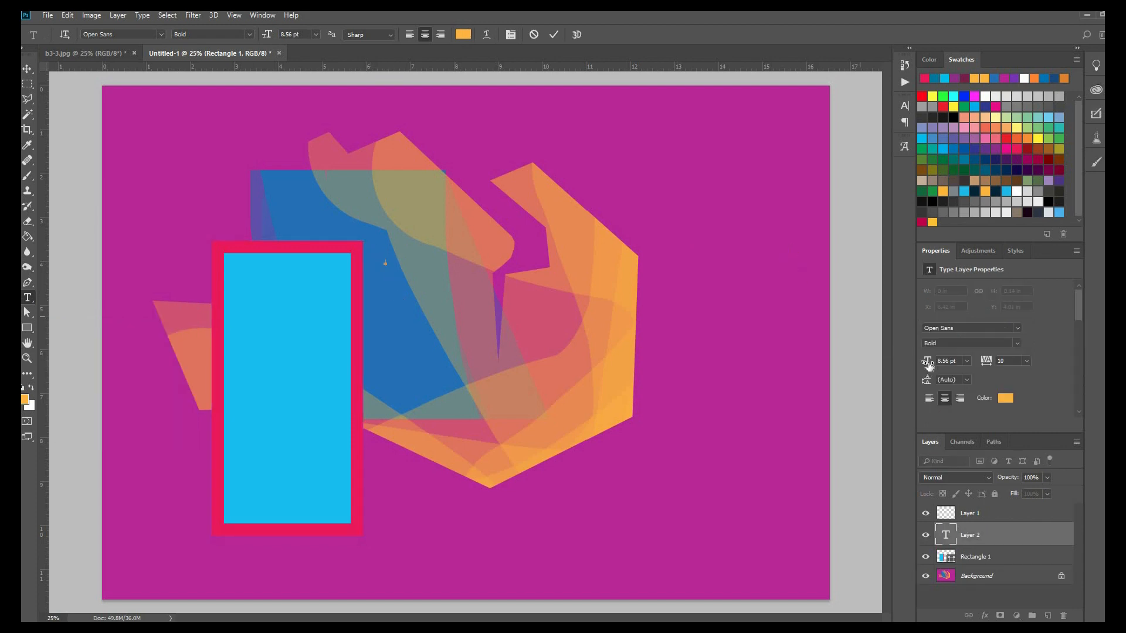
{"action": "mouse_move", "coordinate": [927, 362]}
{"action": "left_mouse_down"}
{"action": "mouse_move", "coordinate": [964, 363]}
{"action": "mouse_move", "coordinate": [930, 363]}
{"action": "left_mouse_up"}
{"action": "left_click", "coordinate": [967, 360]}
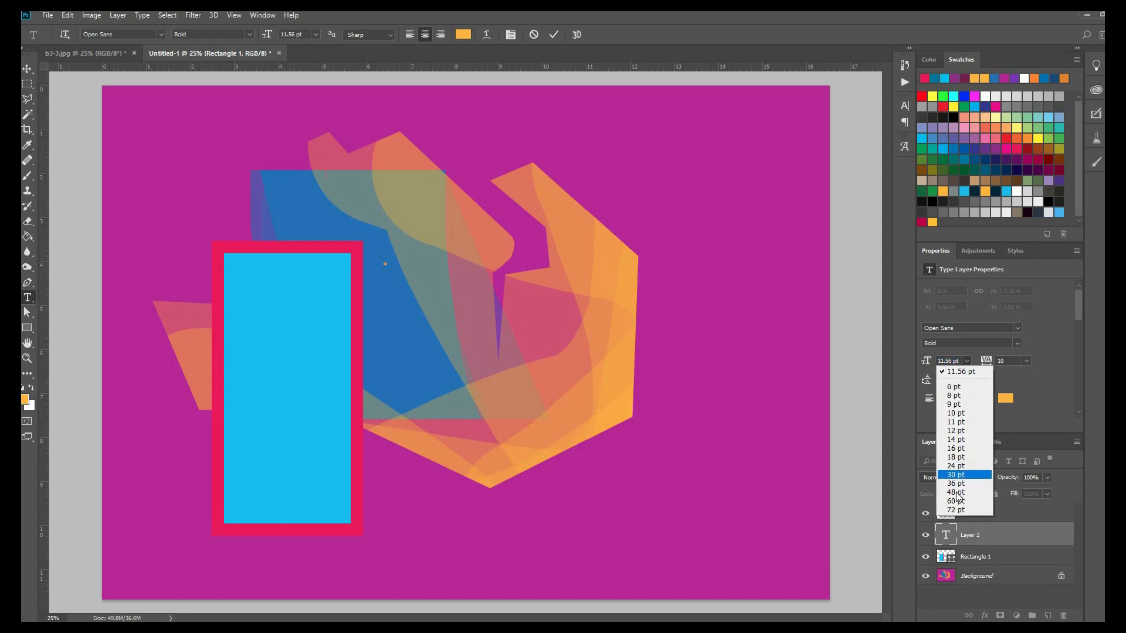
{"action": "left_click", "coordinate": [964, 495]}
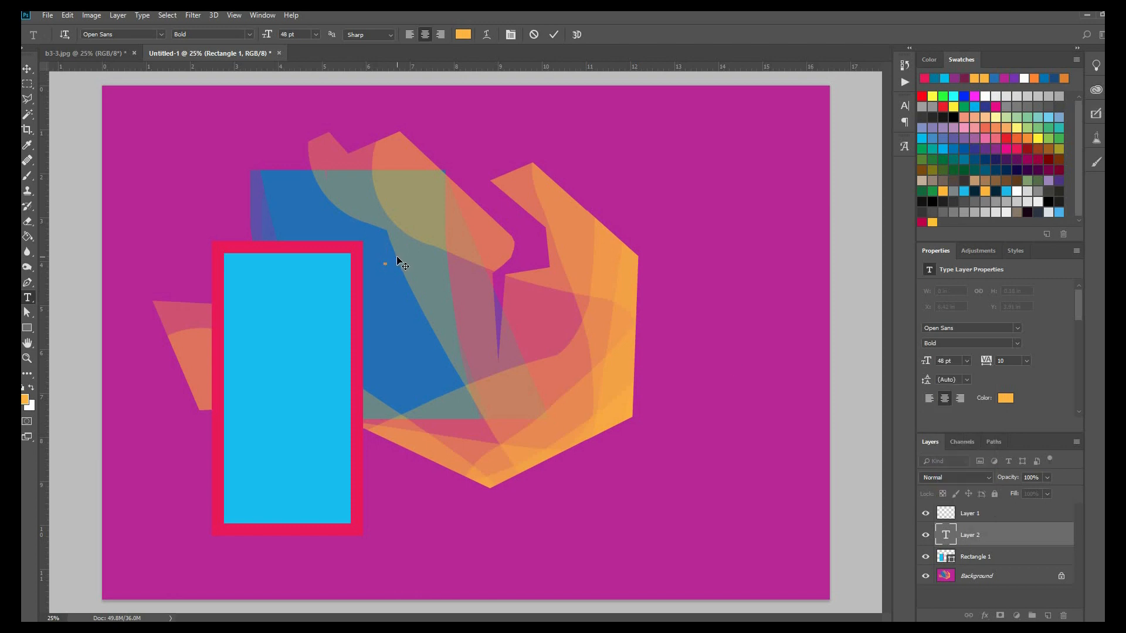
{"action": "type", "text": "Epixea"}
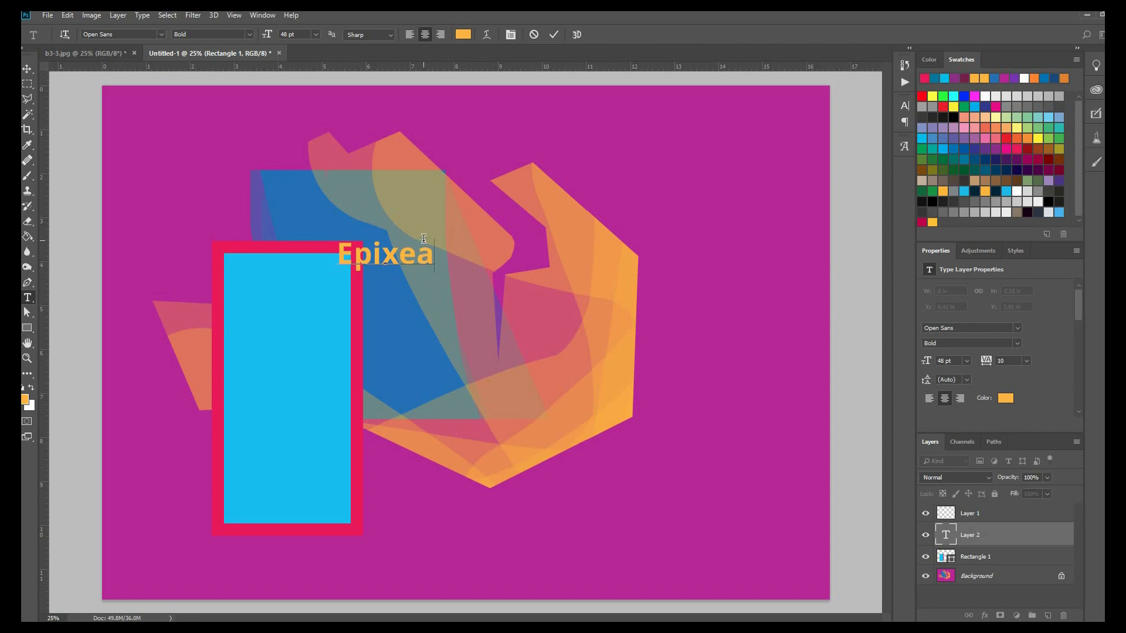
{"action": "key", "text": "ctrl"}
{"action": "key", "text": "ctrl+Return"}
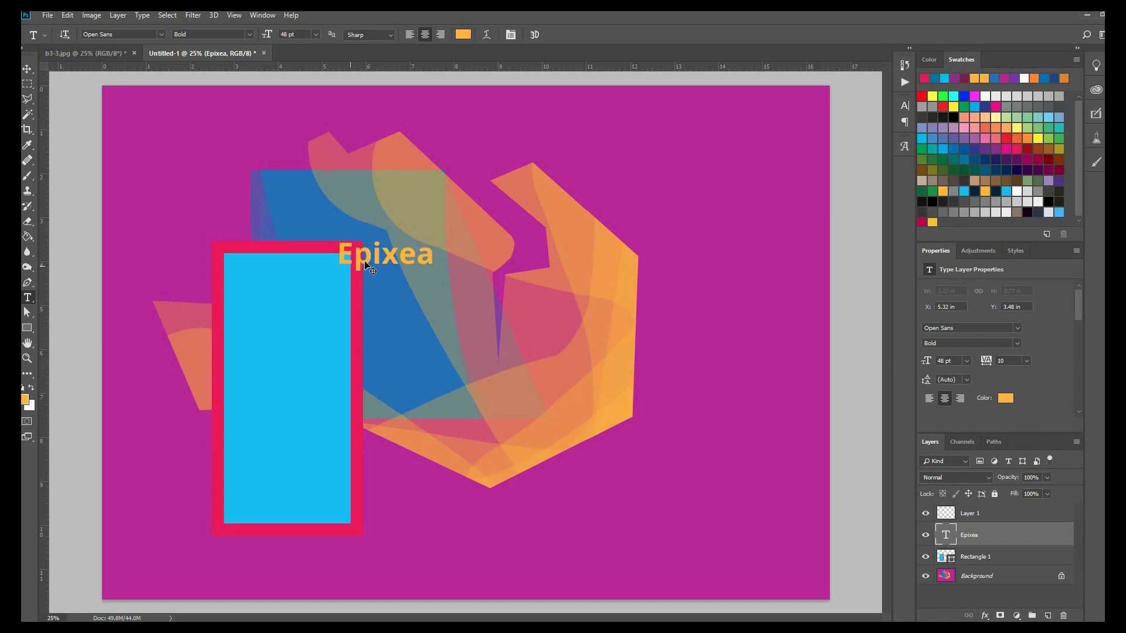
{"action": "key", "text": "v"}
{"action": "left_click_drag", "start_coordinate": [359, 266], "coordinate": [456, 313]}
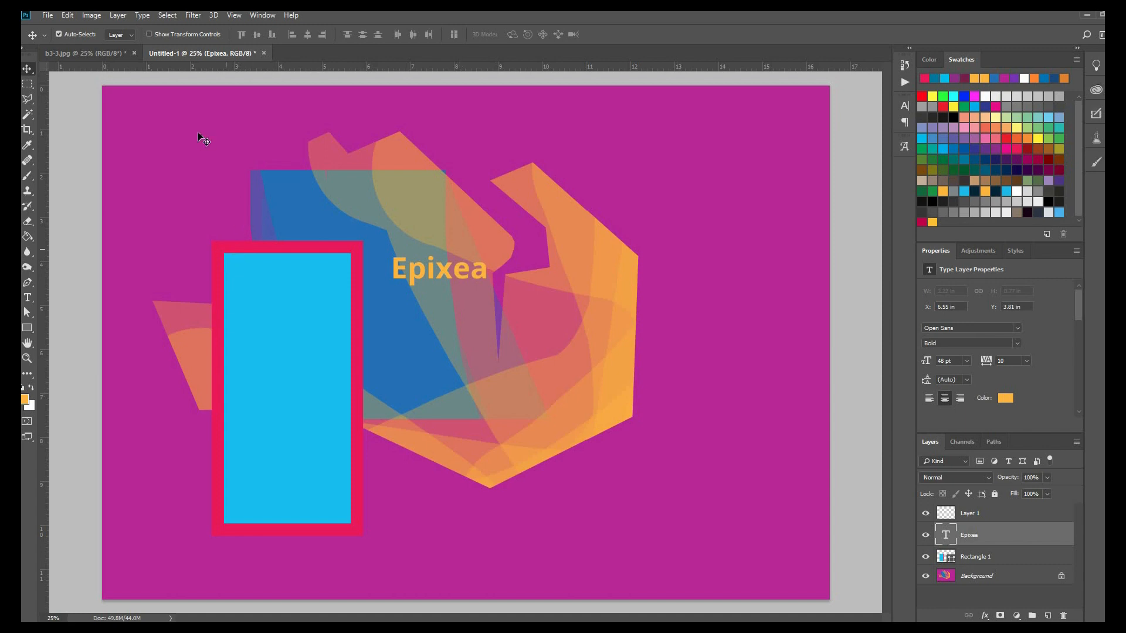
Step: Switch to b3-3.jpg, preview Film Grain over the portrait's face in the Filter Gallery, and cancel the filter
{"action": "left_click", "coordinate": [112, 57]}
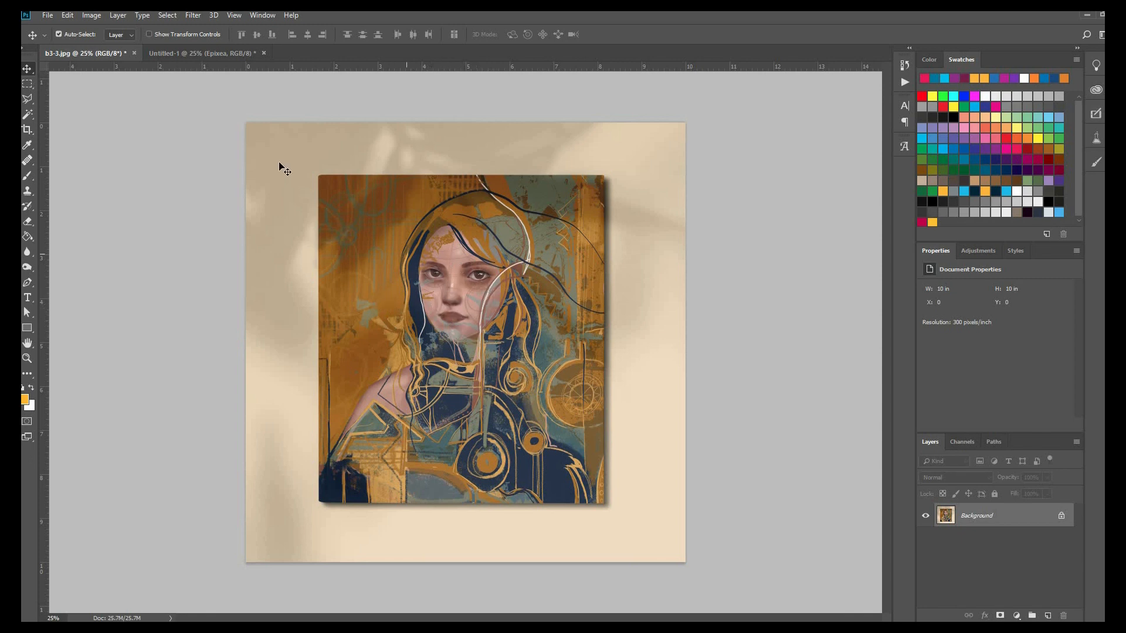
{"action": "left_click", "coordinate": [193, 16]}
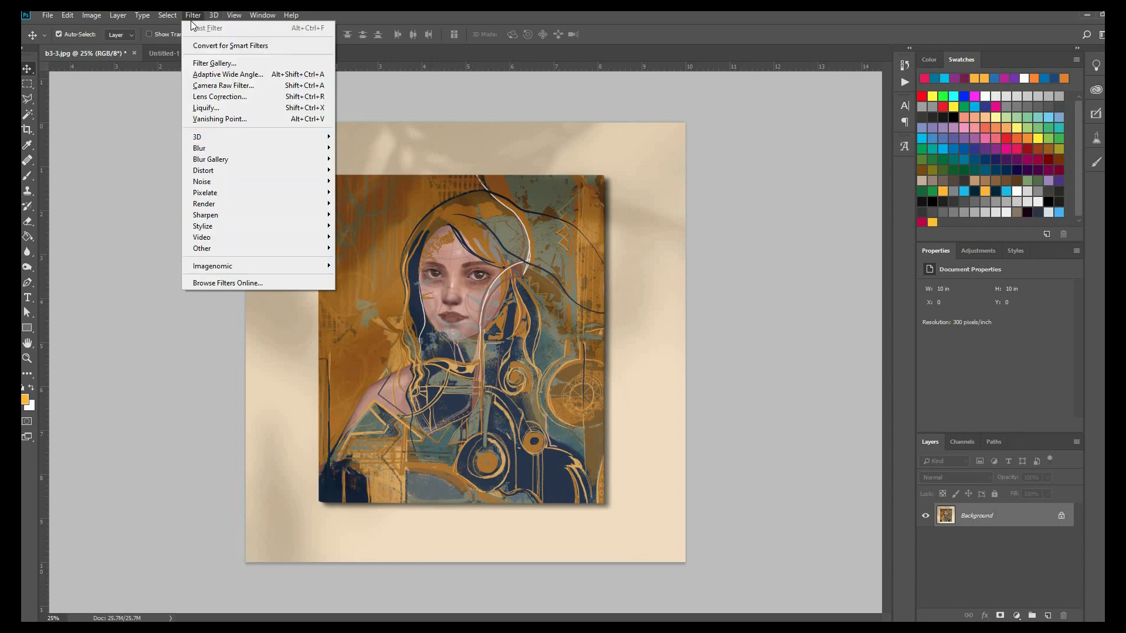
{"action": "mouse_move", "coordinate": [231, 161]}
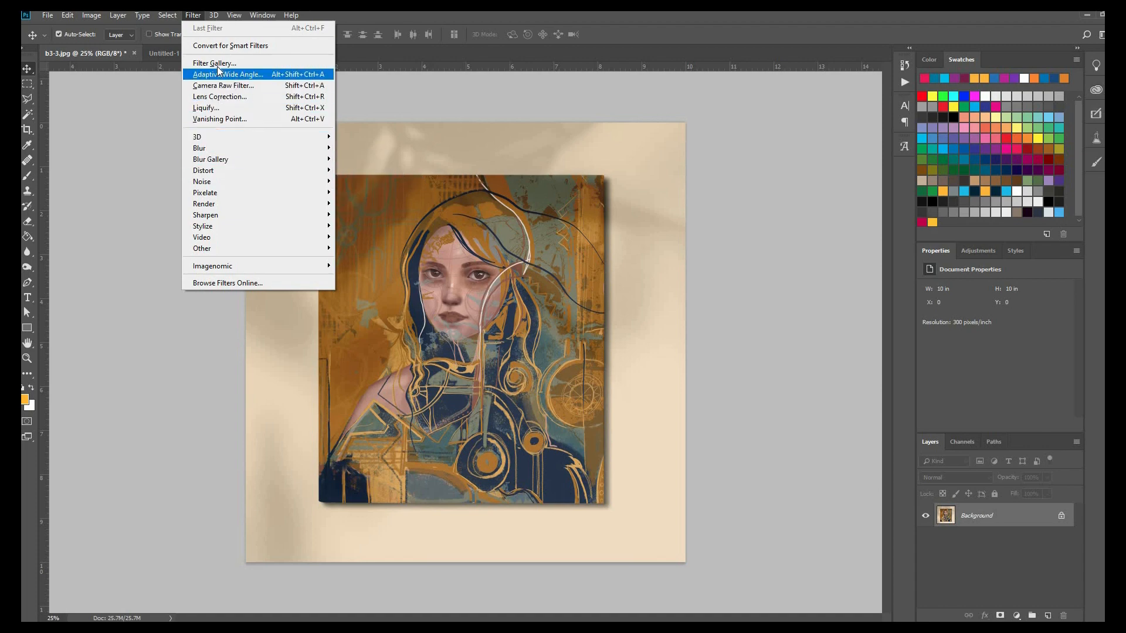
{"action": "key", "text": "Return"}
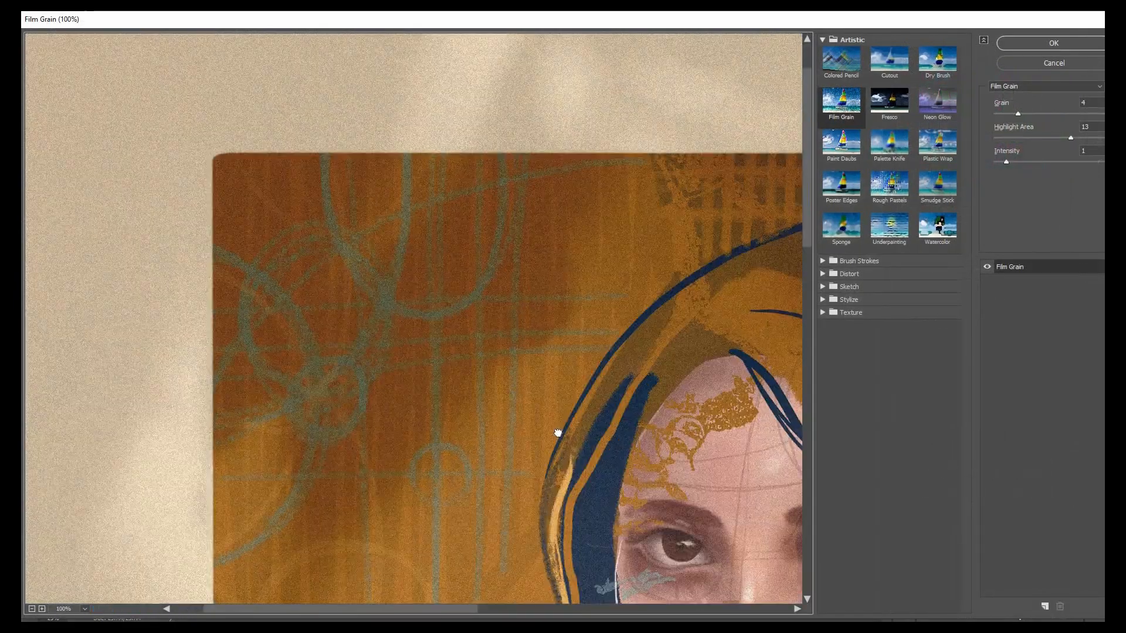
{"action": "left_click_drag", "start_coordinate": [558, 433], "coordinate": [227, 160]}
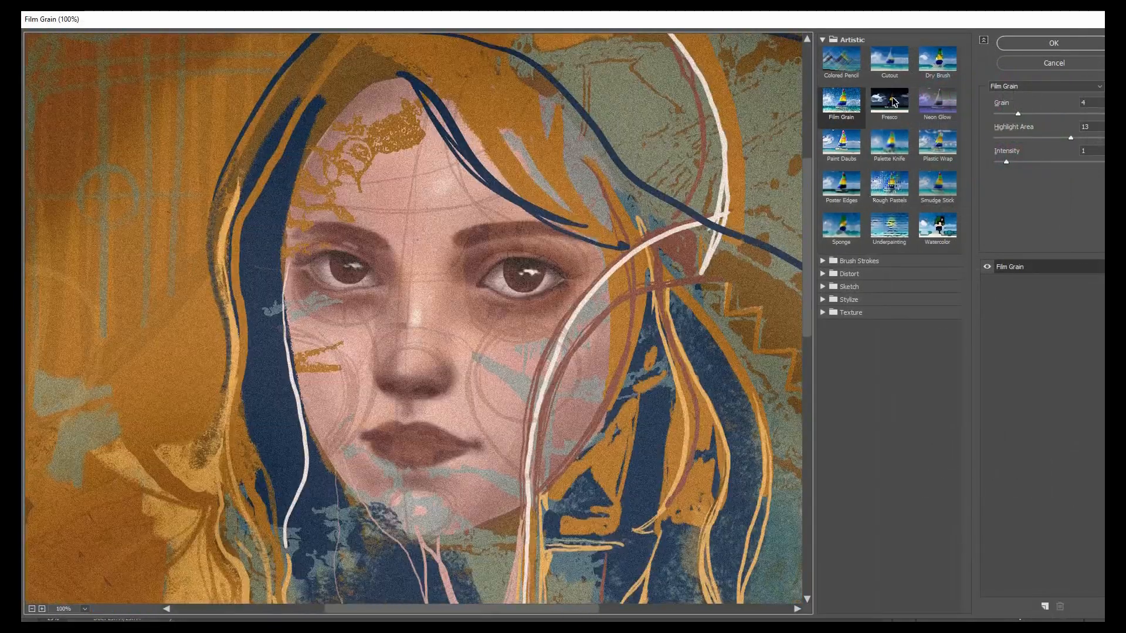
{"action": "left_click", "coordinate": [1060, 64]}
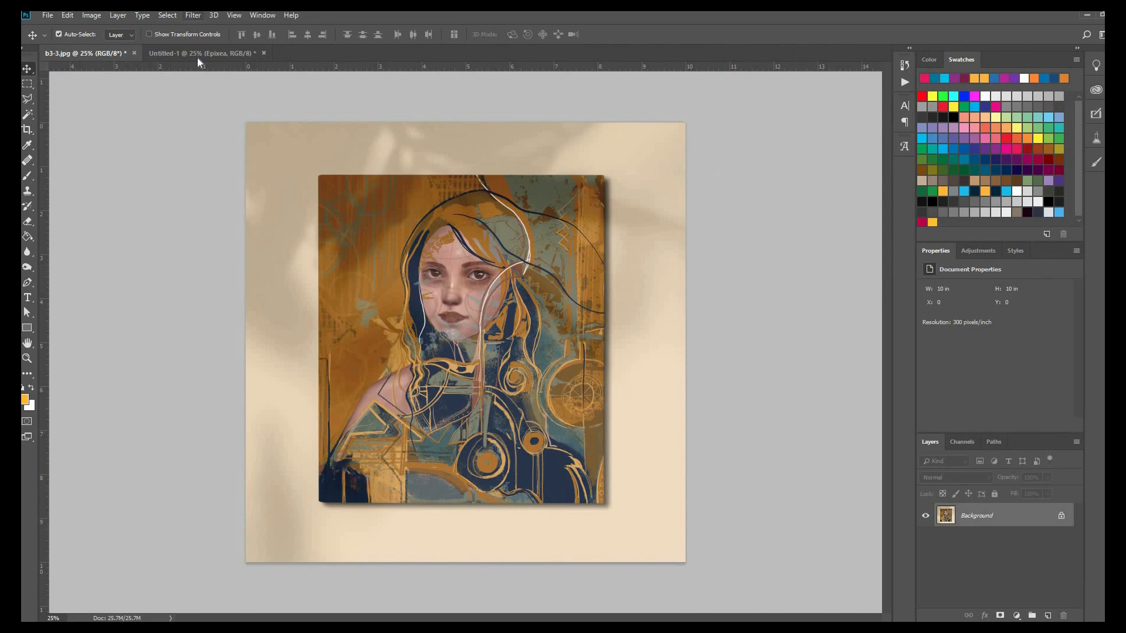
Step: Reopen the Filter Gallery for the portrait and try the Palette Knife and Fresco effects, returning to Palette Knife
{"action": "left_click", "coordinate": [194, 15]}
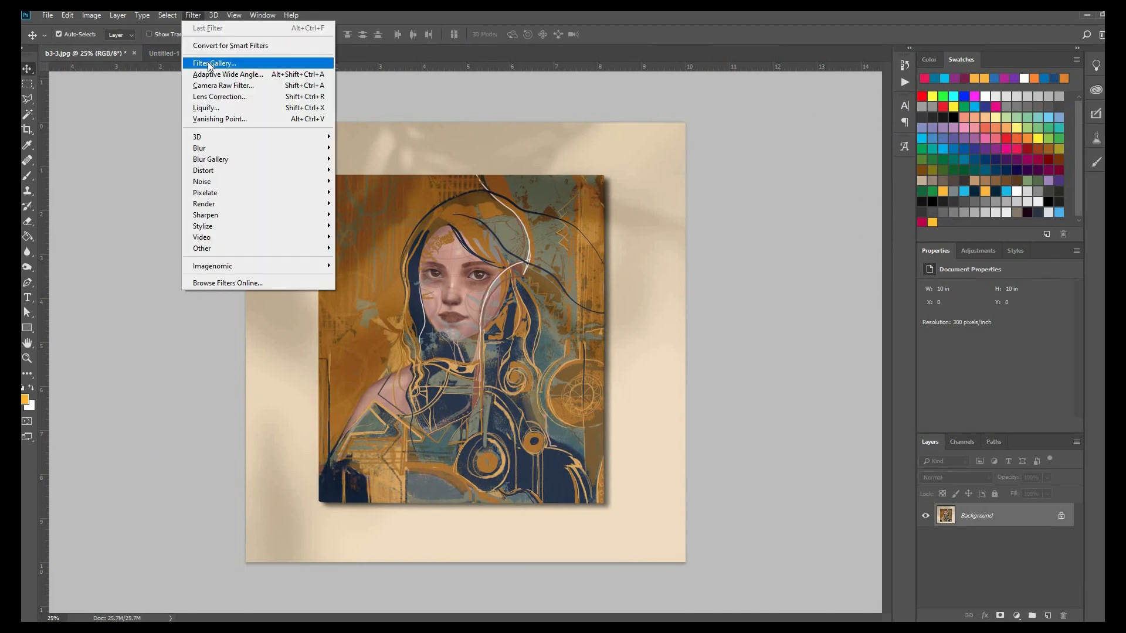
{"action": "key", "text": "Return"}
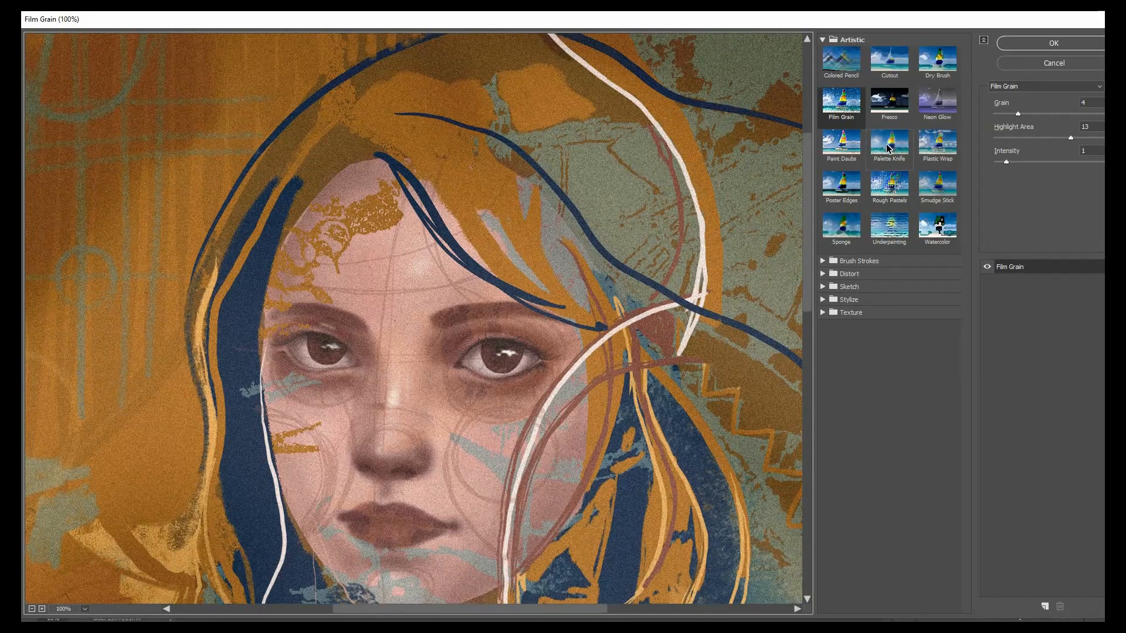
{"action": "left_click", "coordinate": [888, 149]}
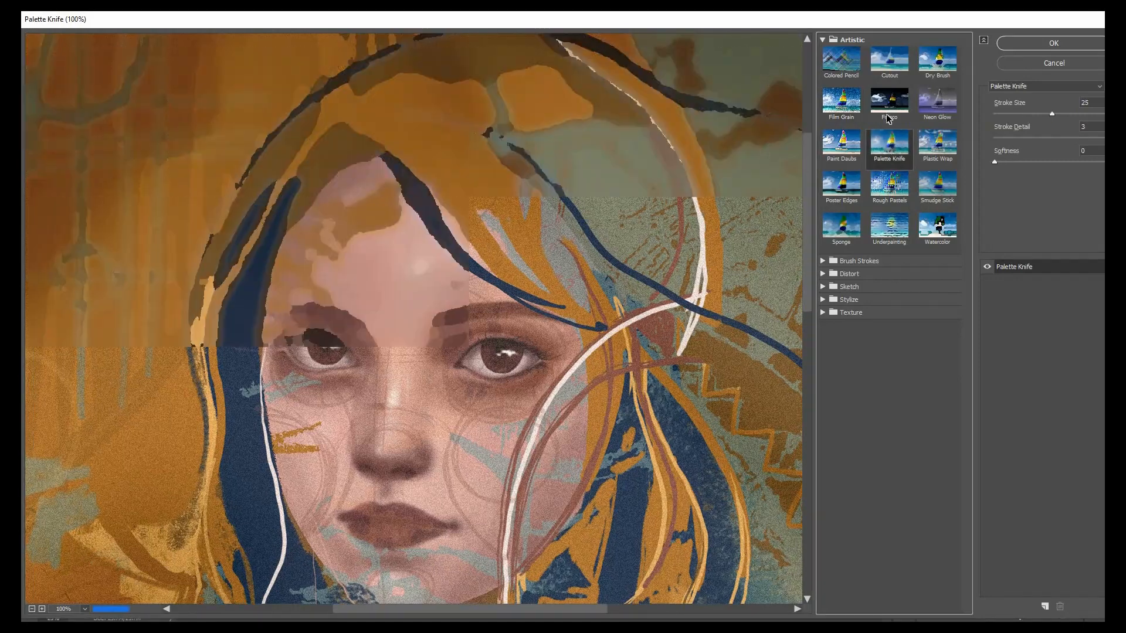
{"action": "left_click", "coordinate": [888, 115]}
{"action": "key", "text": "Down"}
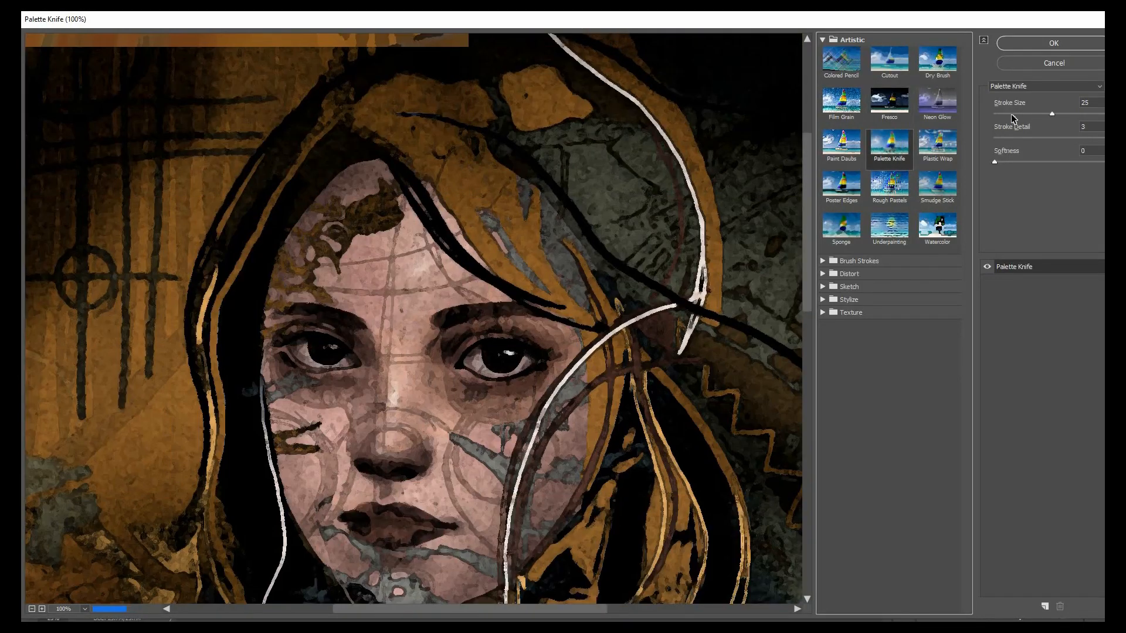
Step: Try Palette Knife on the portrait with stroke size 8, stroke detail 2 and more softness, and preview Sponge and Poster Edges
{"action": "left_click", "coordinate": [1012, 115]}
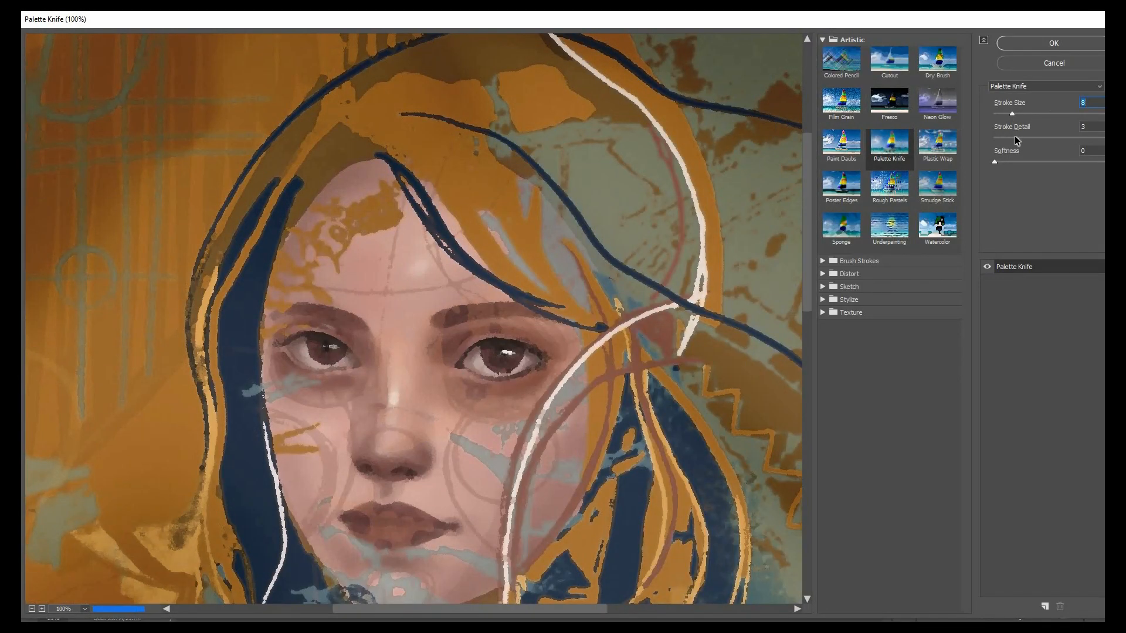
{"action": "left_click", "coordinate": [1016, 138]}
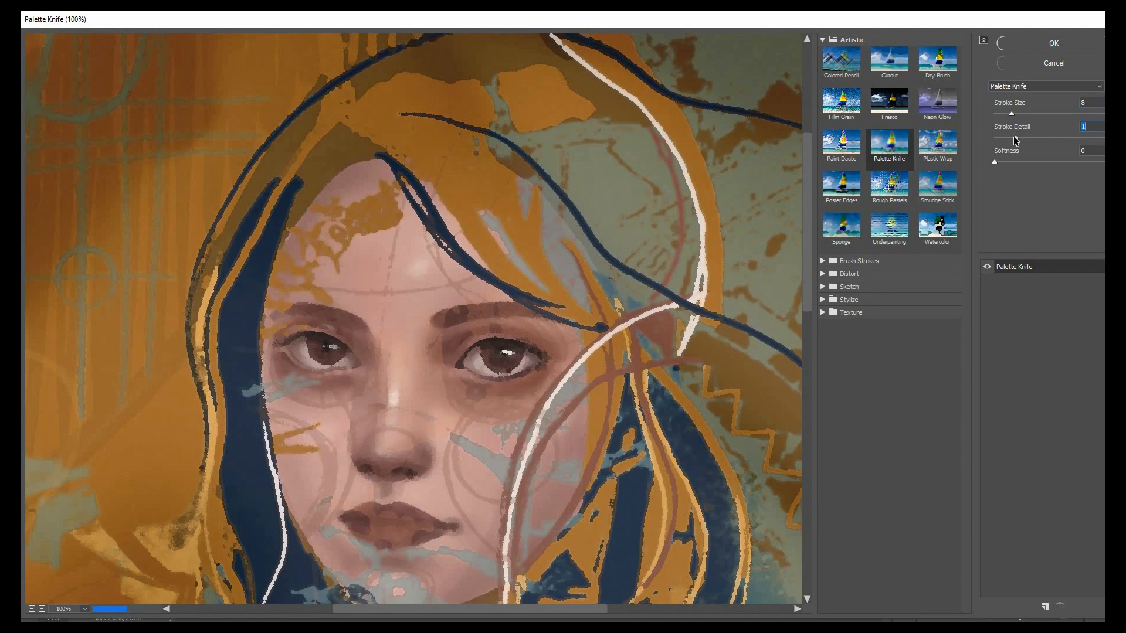
{"action": "left_click", "coordinate": [1057, 139]}
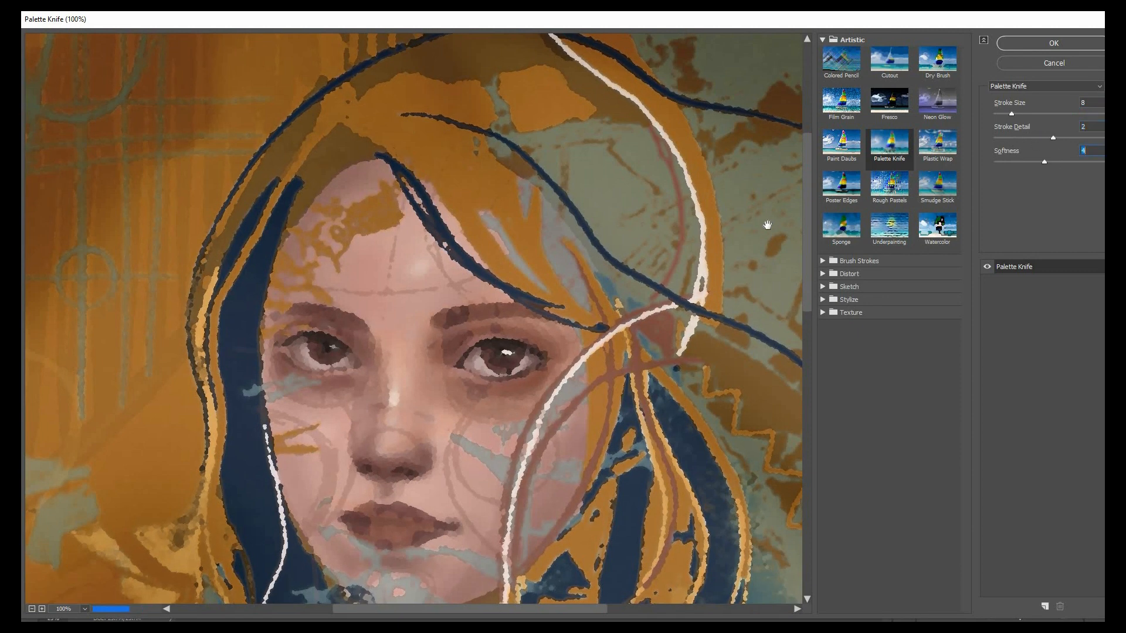
{"action": "left_click", "coordinate": [851, 232]}
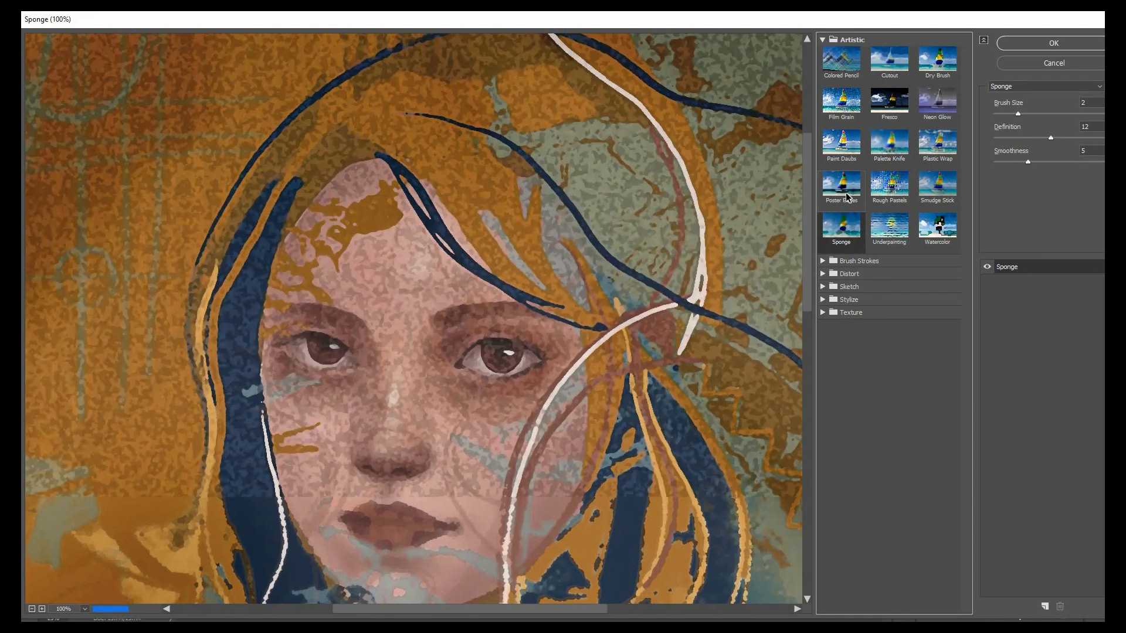
{"action": "left_click", "coordinate": [847, 196]}
Step: Preview Paint Daubs on the portrait with brush size 9 and sharpness 19, and cancel the Filter Gallery
{"action": "left_click", "coordinate": [841, 146]}
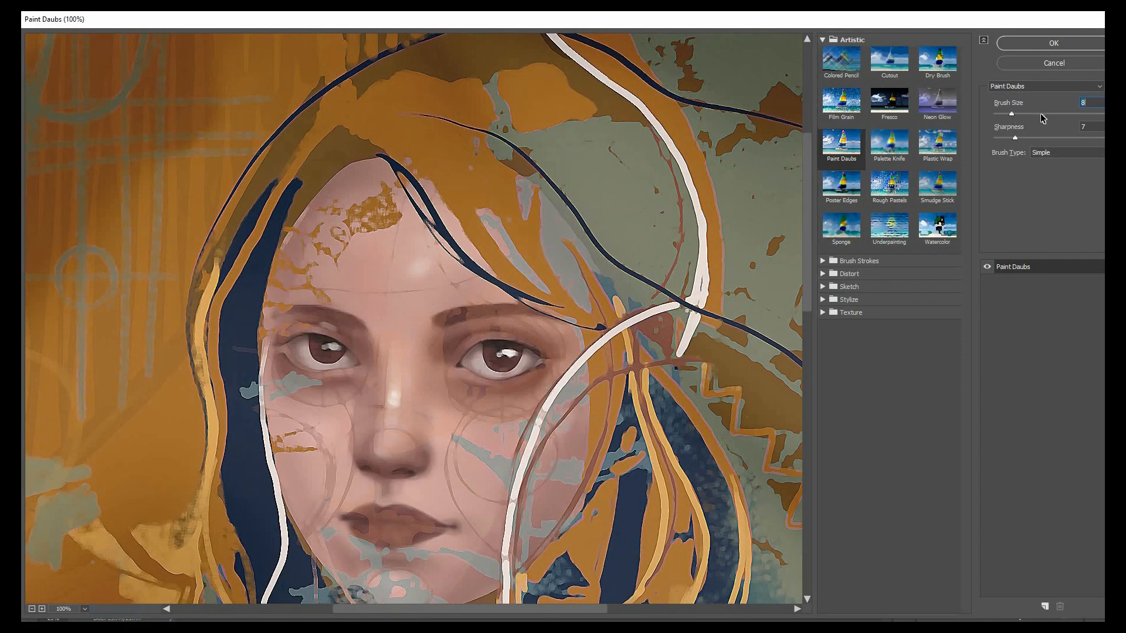
{"action": "left_click_drag", "start_coordinate": [1011, 114], "coordinate": [1015, 113]}
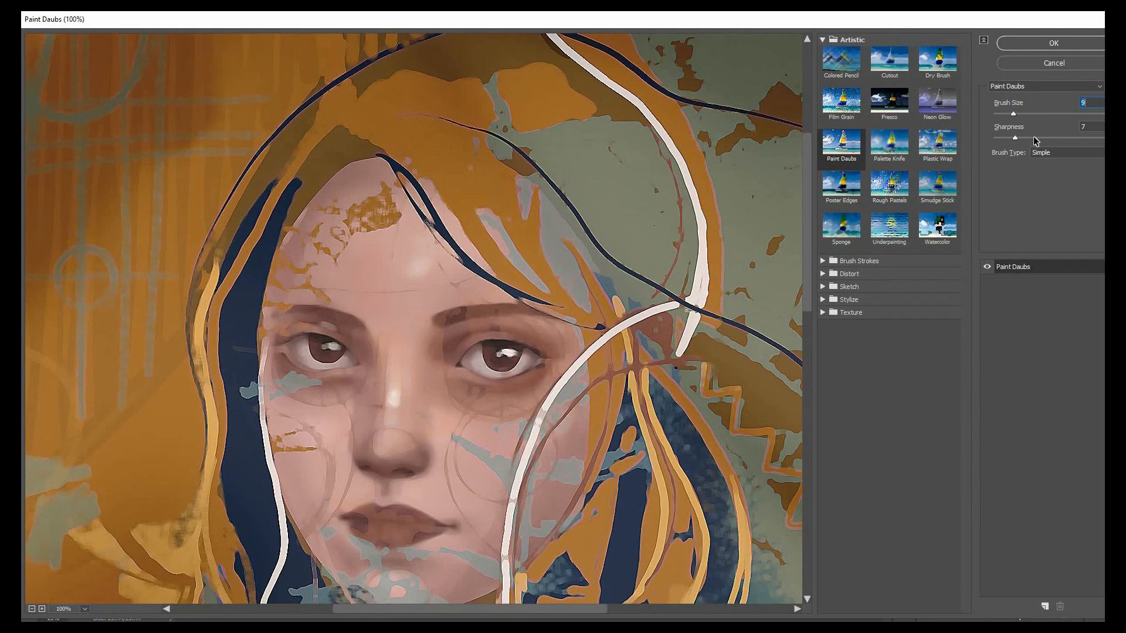
{"action": "left_click_drag", "start_coordinate": [1015, 137], "coordinate": [1048, 137]}
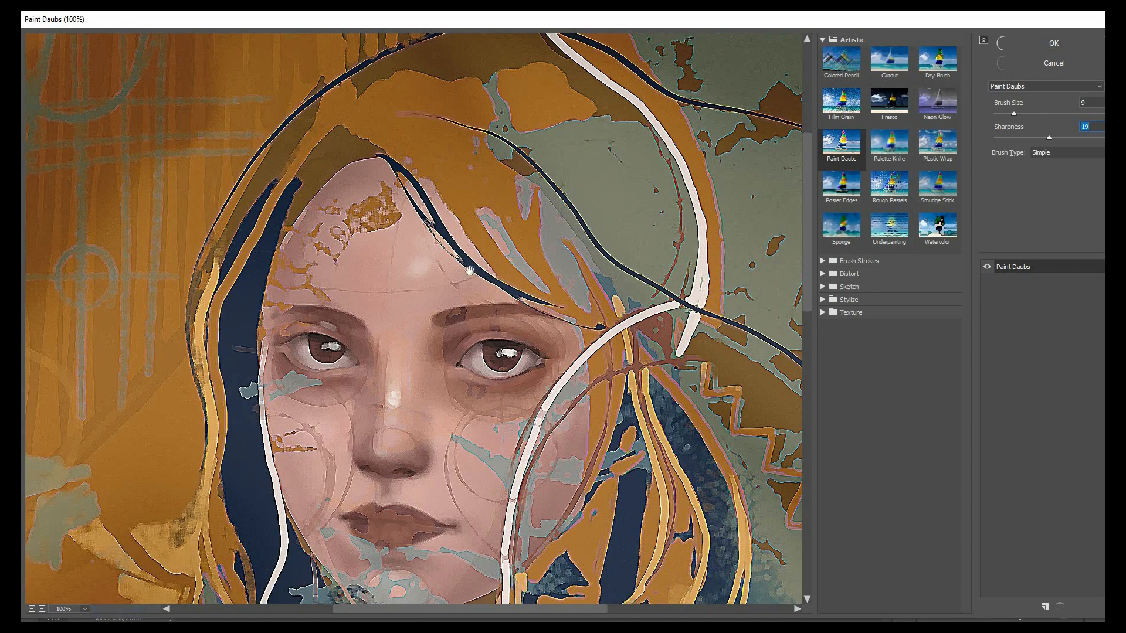
{"action": "left_click", "coordinate": [1045, 64]}
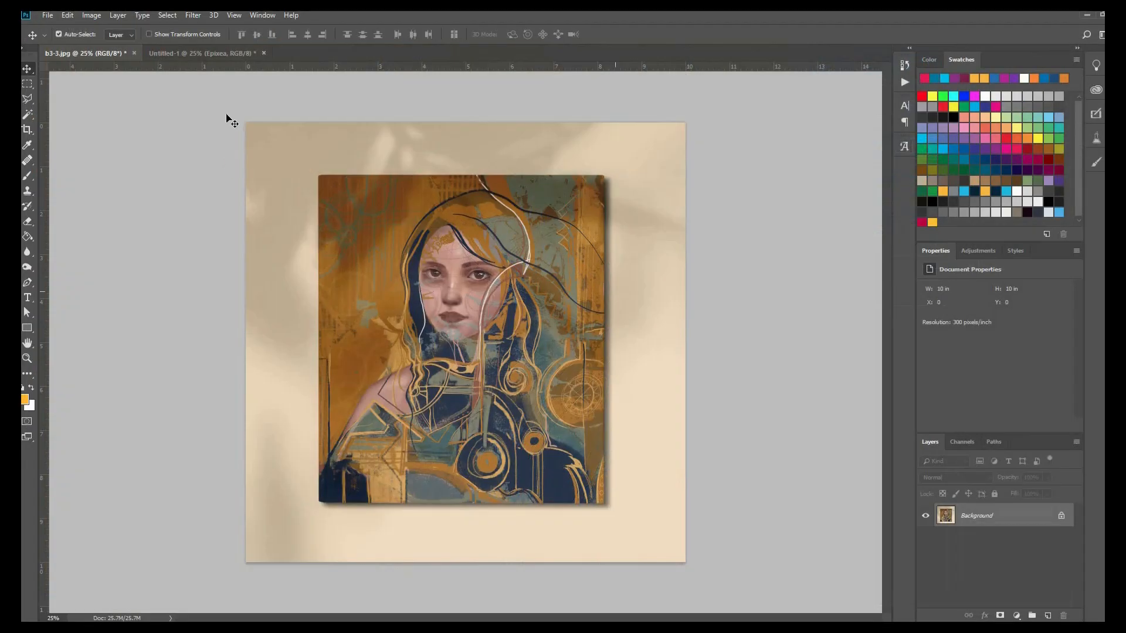
Step: Open the portrait in the Liquify filter and reposition its window
{"action": "left_click", "coordinate": [194, 16]}
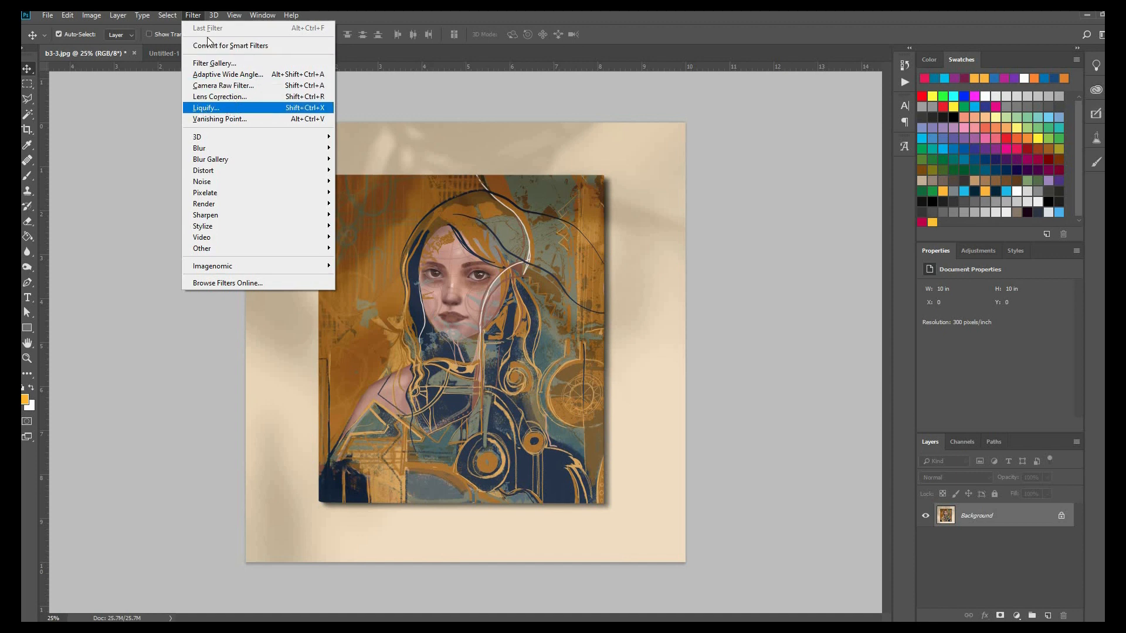
{"action": "left_click", "coordinate": [194, 15]}
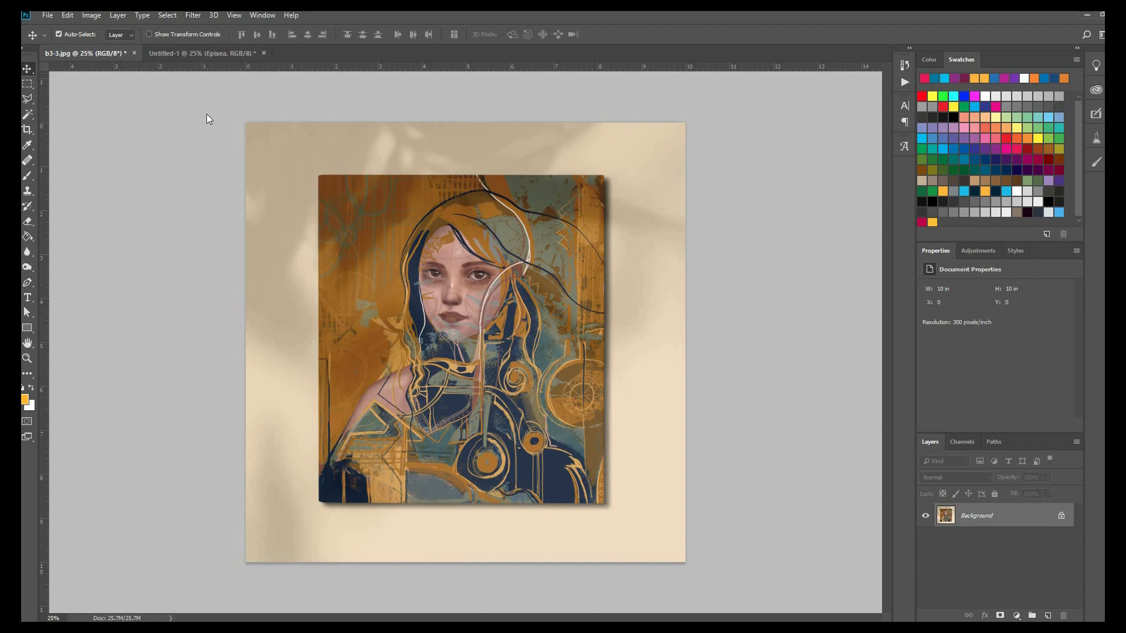
{"action": "left_click", "coordinate": [194, 16]}
{"action": "left_click", "coordinate": [208, 106]}
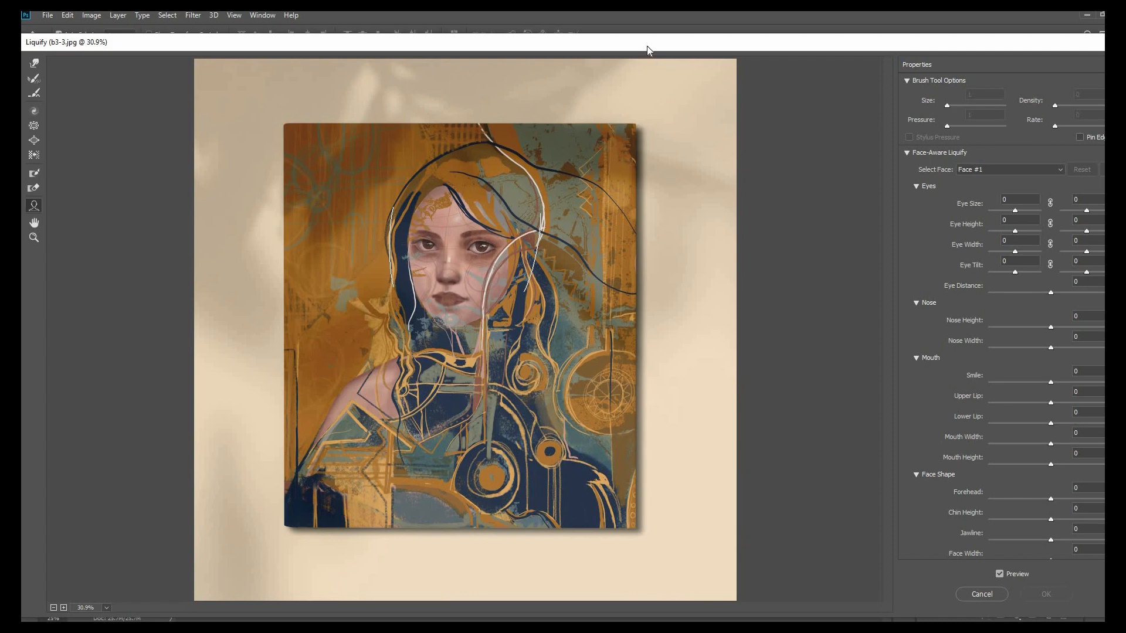
{"action": "left_click_drag", "start_coordinate": [639, 43], "coordinate": [646, 39]}
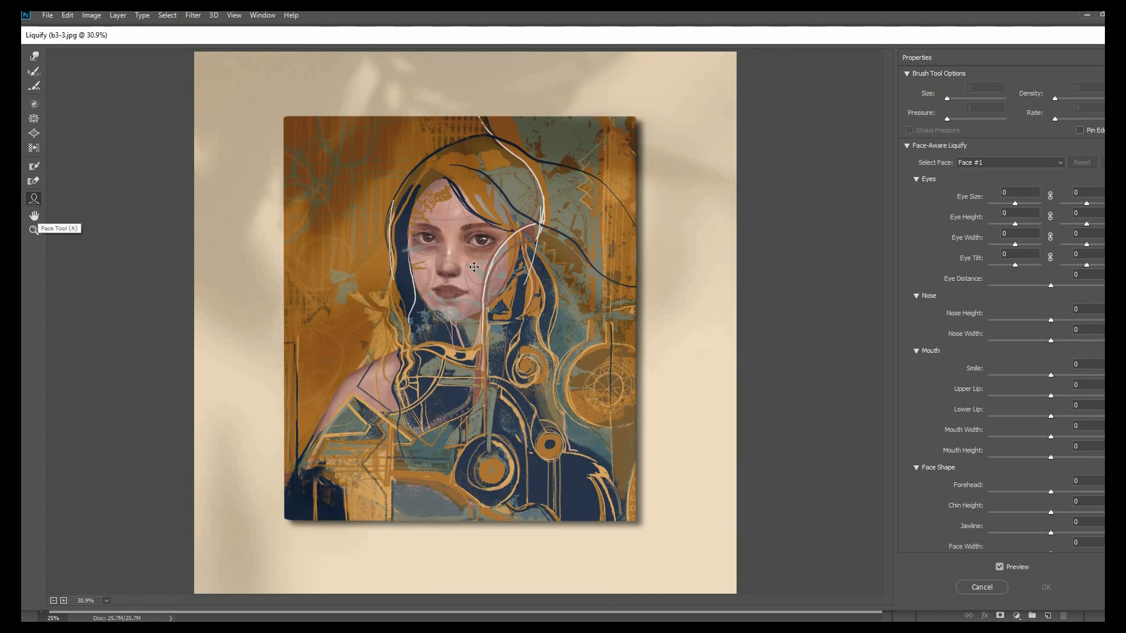
Step: Reshape the portrait's nose and mouth with the Face tool to nose width 21, smile 79 and lower lip 4
{"action": "mouse_move", "coordinate": [438, 257]}
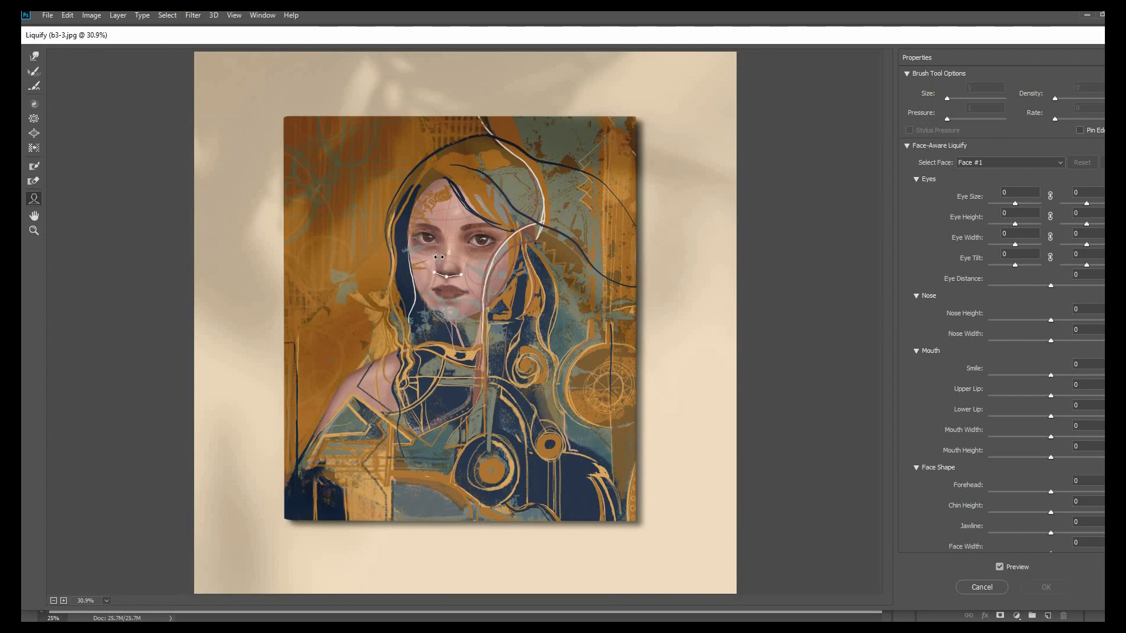
{"action": "scroll", "coordinate": [435, 263], "scroll_direction": "up", "scroll_amount": 3}
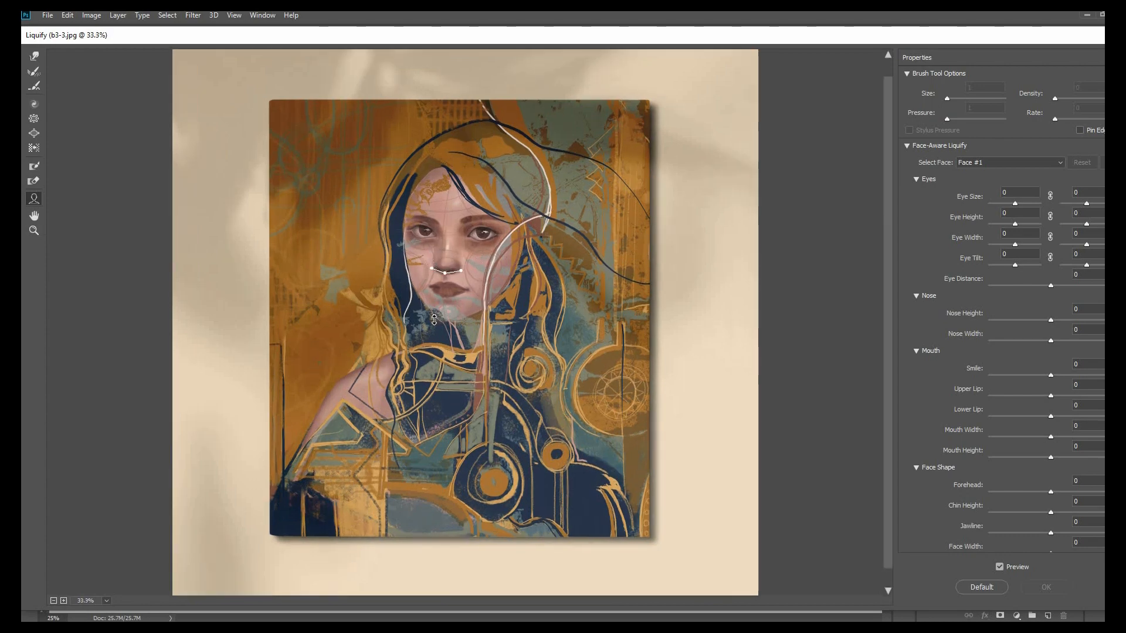
{"action": "scroll", "coordinate": [434, 393], "scroll_direction": "up", "scroll_amount": 3}
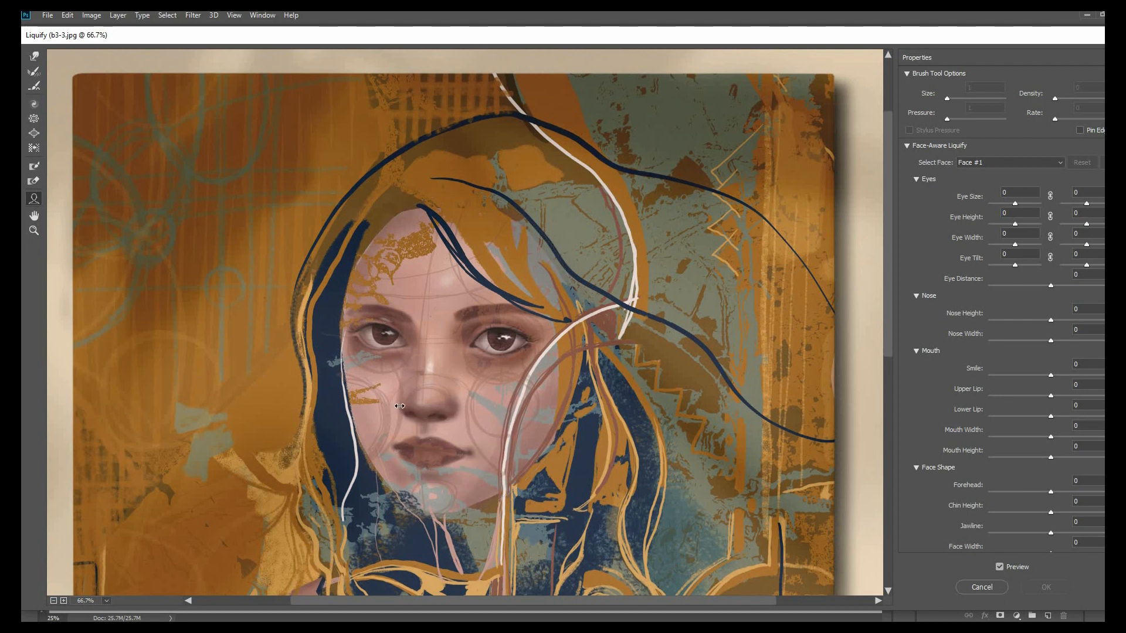
{"action": "left_click_drag", "start_coordinate": [399, 407], "coordinate": [388, 432]}
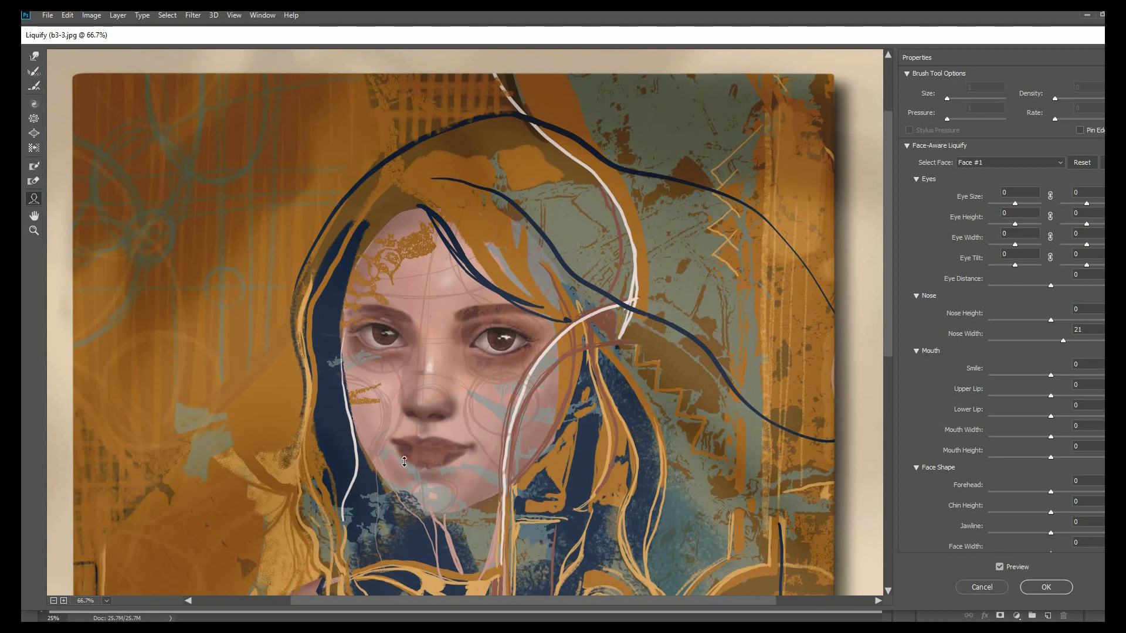
{"action": "left_click_drag", "start_coordinate": [423, 456], "coordinate": [425, 466]}
Step: Adjust one eye to size 7, height 25, width 1, tilt 21, shape the face to forehead -27, chin height 13, jawline 23, and close Liquify
{"action": "left_click_drag", "start_coordinate": [521, 326], "coordinate": [525, 331]}
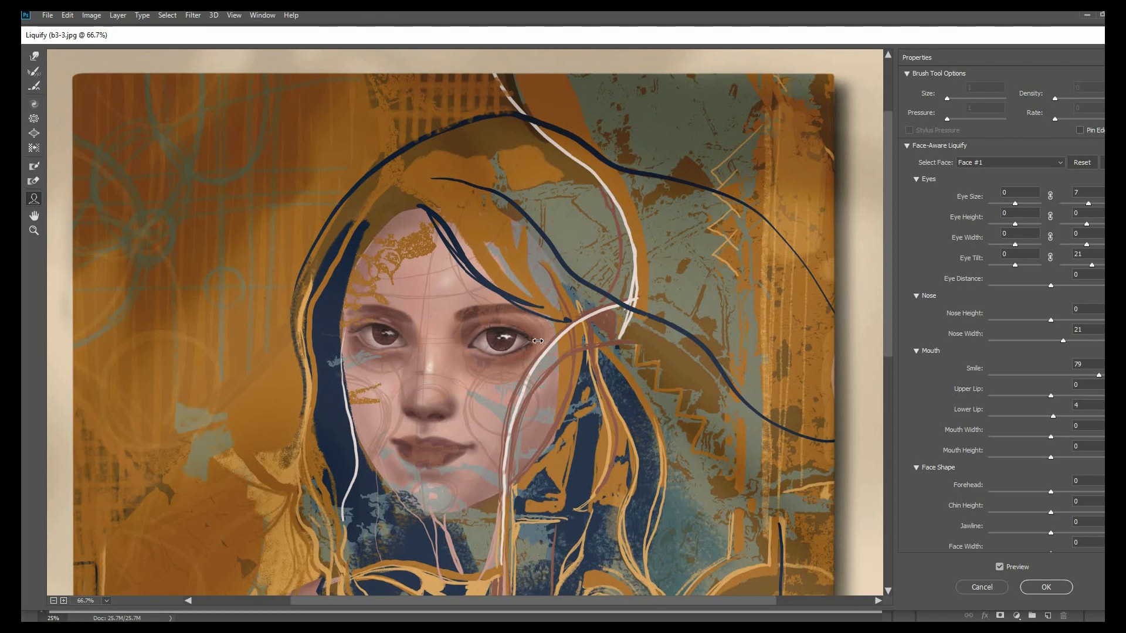
{"action": "left_click_drag", "start_coordinate": [538, 341], "coordinate": [494, 319]}
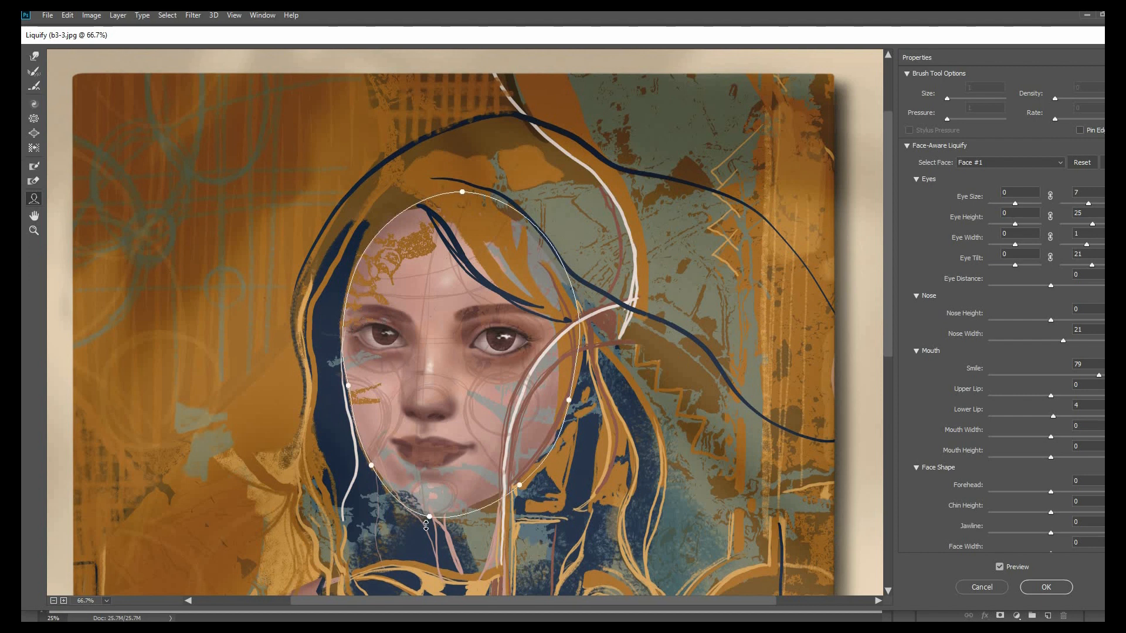
{"action": "left_click_drag", "start_coordinate": [431, 513], "coordinate": [430, 521]}
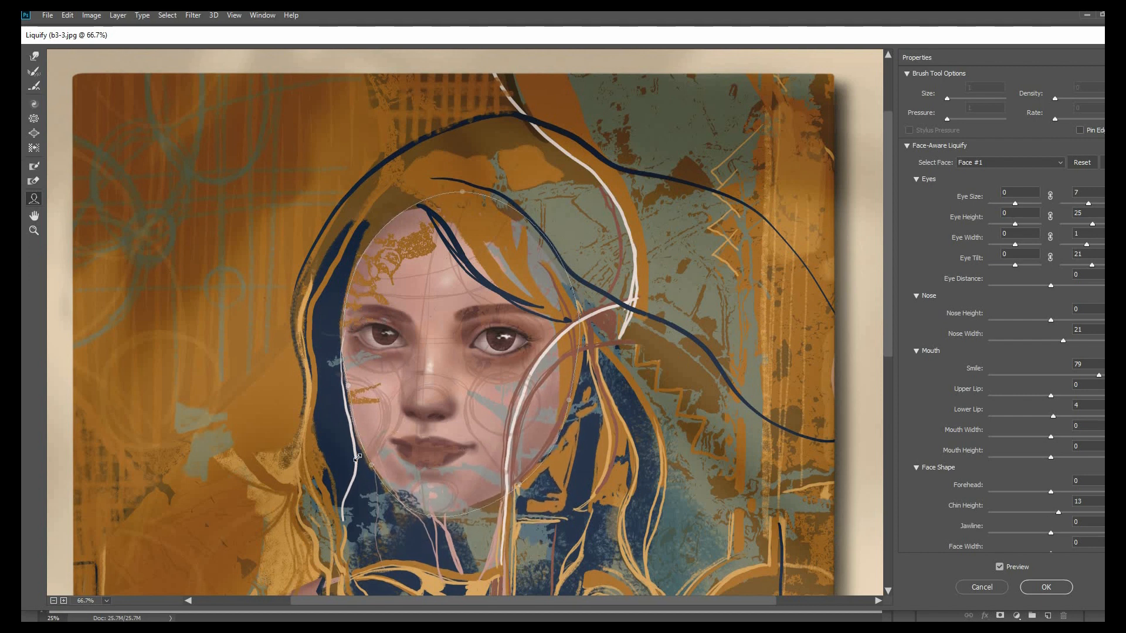
{"action": "left_click_drag", "start_coordinate": [362, 459], "coordinate": [354, 461]}
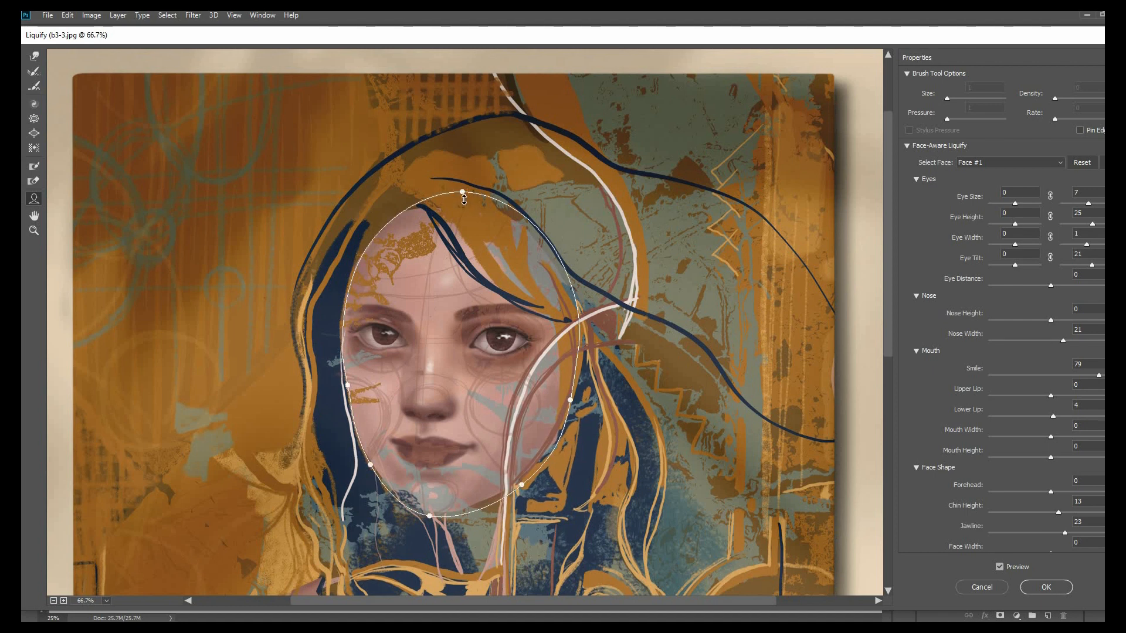
{"action": "left_click_drag", "start_coordinate": [464, 199], "coordinate": [464, 215]}
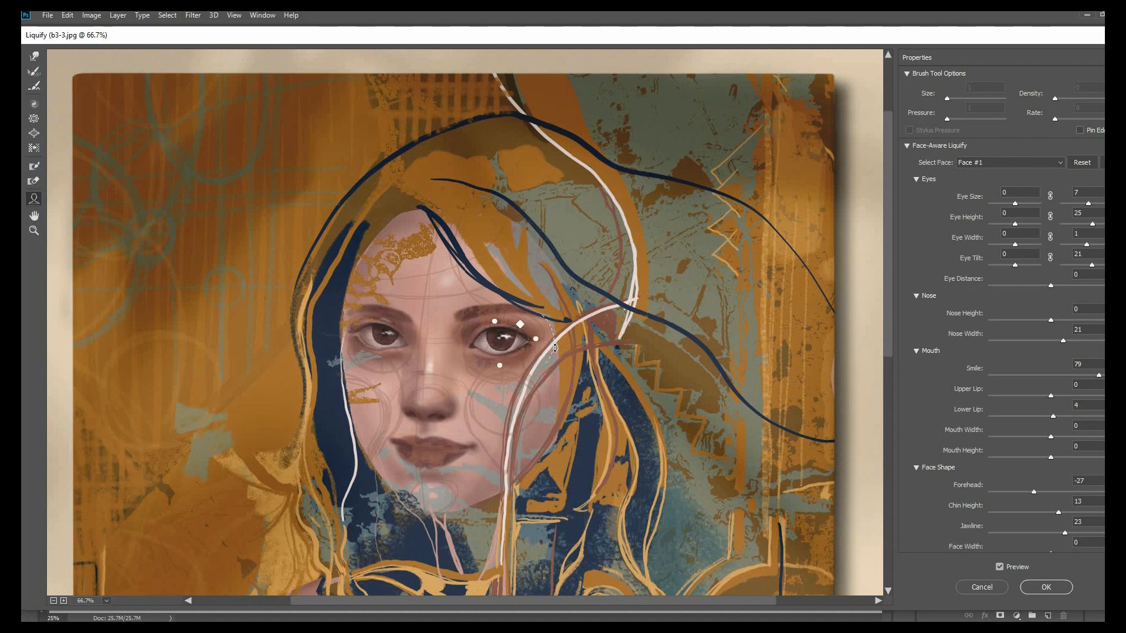
{"action": "left_click_drag", "start_coordinate": [555, 347], "coordinate": [553, 335]}
{"action": "left_click", "coordinate": [1046, 587]}
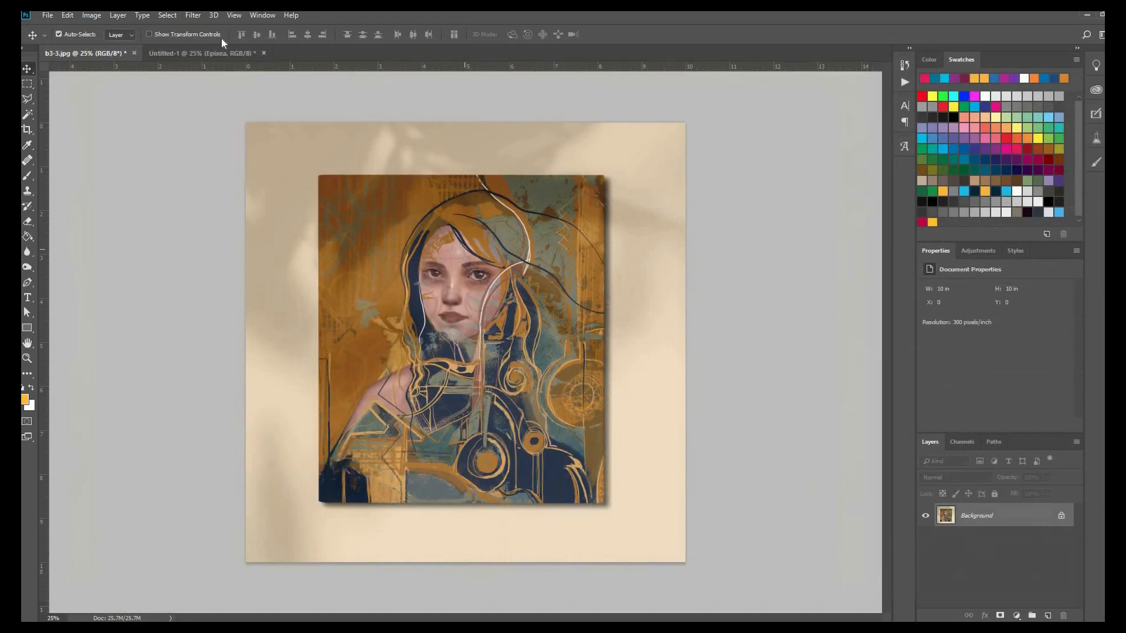
{"action": "left_click", "coordinate": [196, 16]}
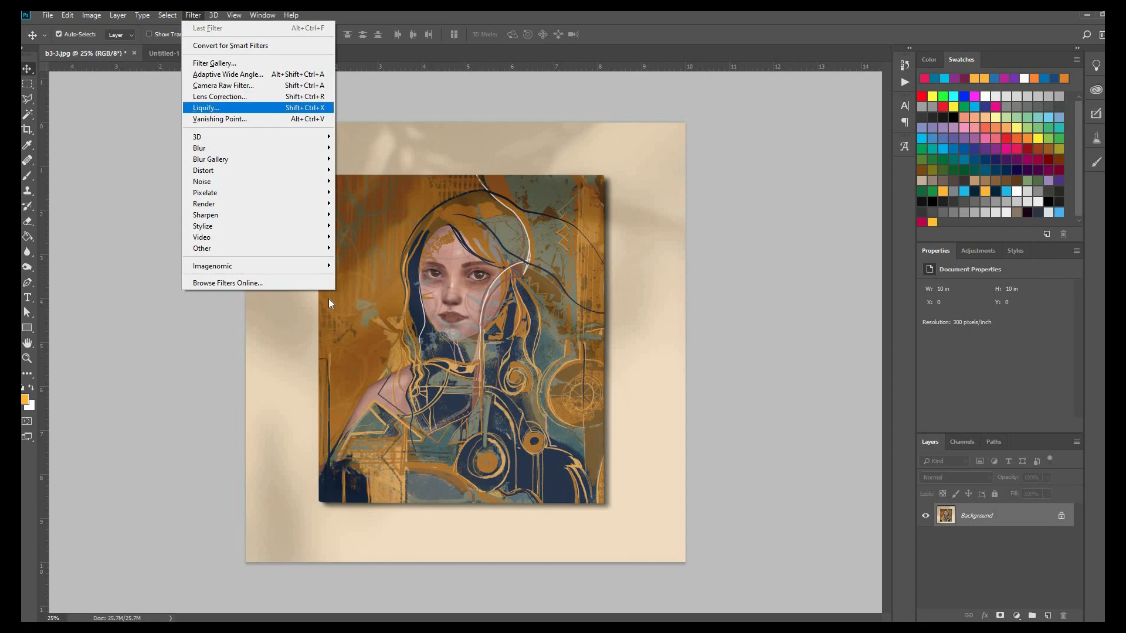
{"action": "left_click", "coordinate": [333, 378]}
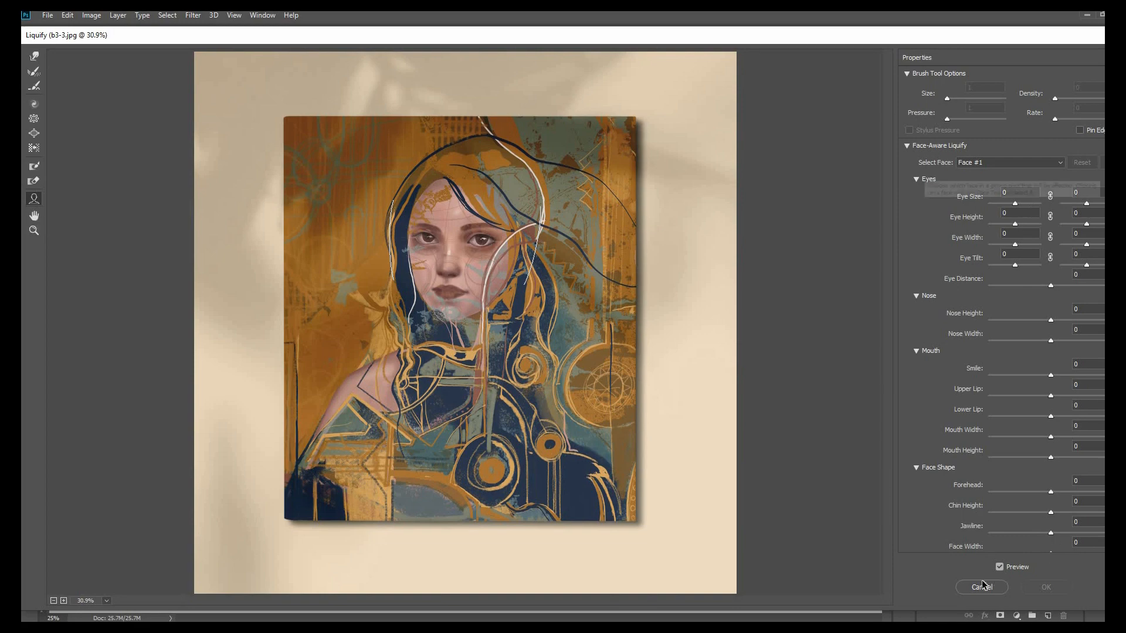
{"action": "key", "text": "Escape"}
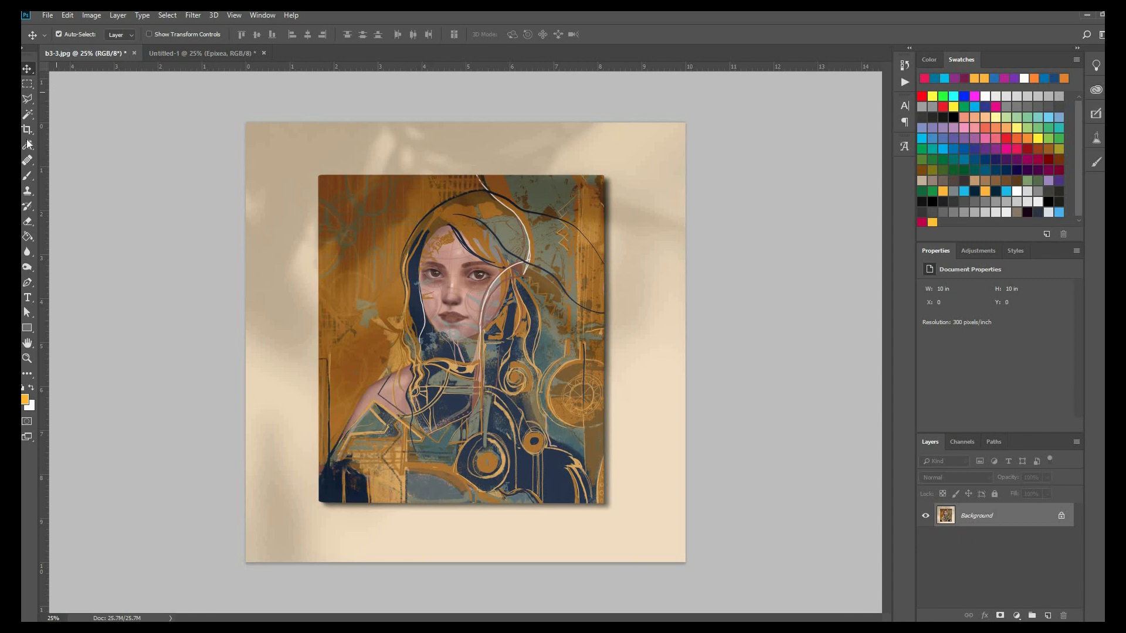
Step: Activate the Eraser, Paint Bucket and Type tools in turn to review their options
{"action": "left_click", "coordinate": [29, 227]}
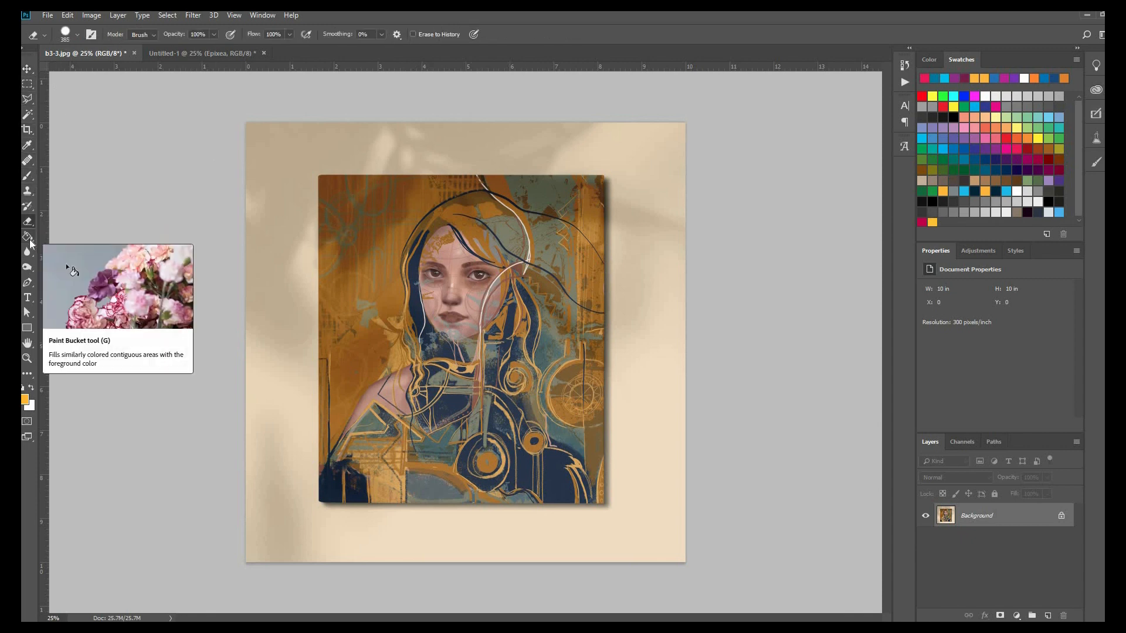
{"action": "left_click", "coordinate": [30, 241]}
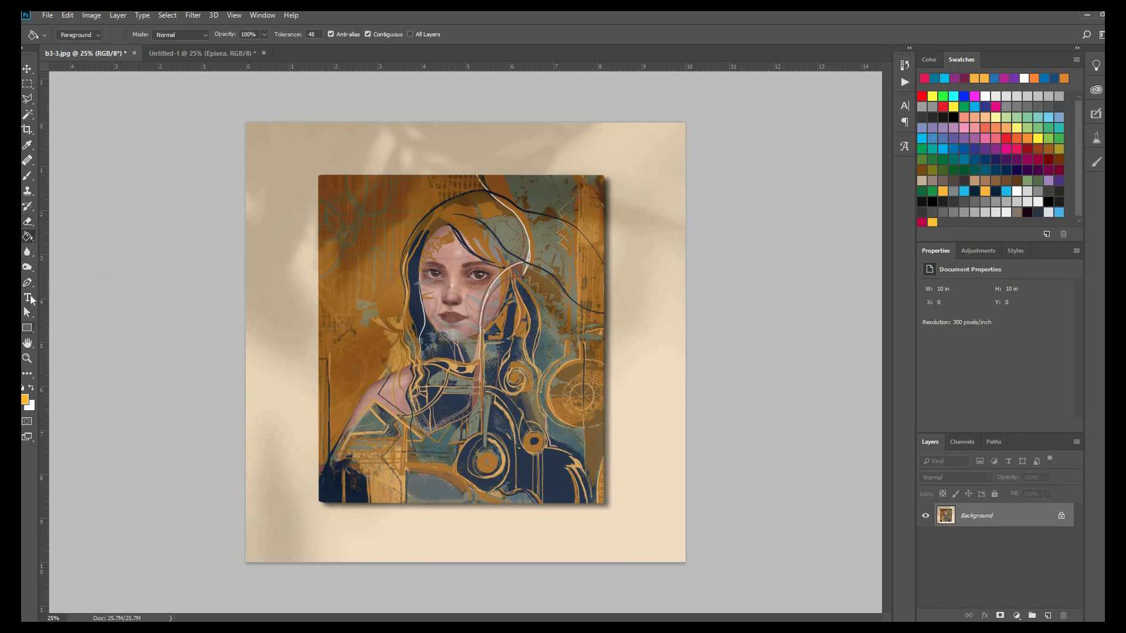
{"action": "key", "text": "u"}
{"action": "left_click", "coordinate": [28, 298]}
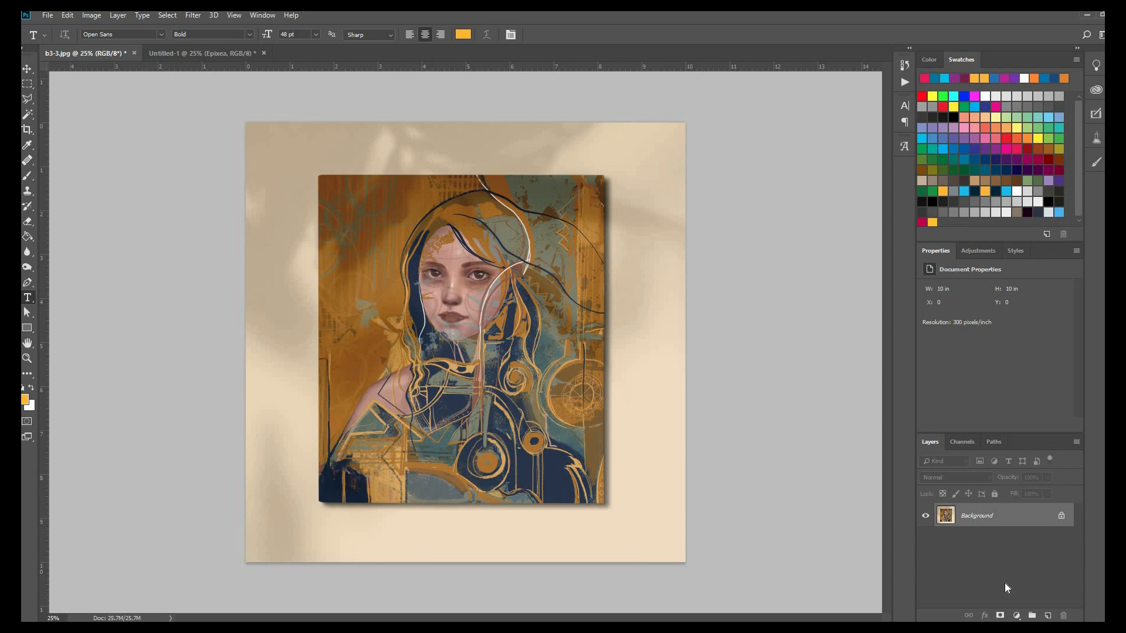
{"action": "key", "text": "Return"}
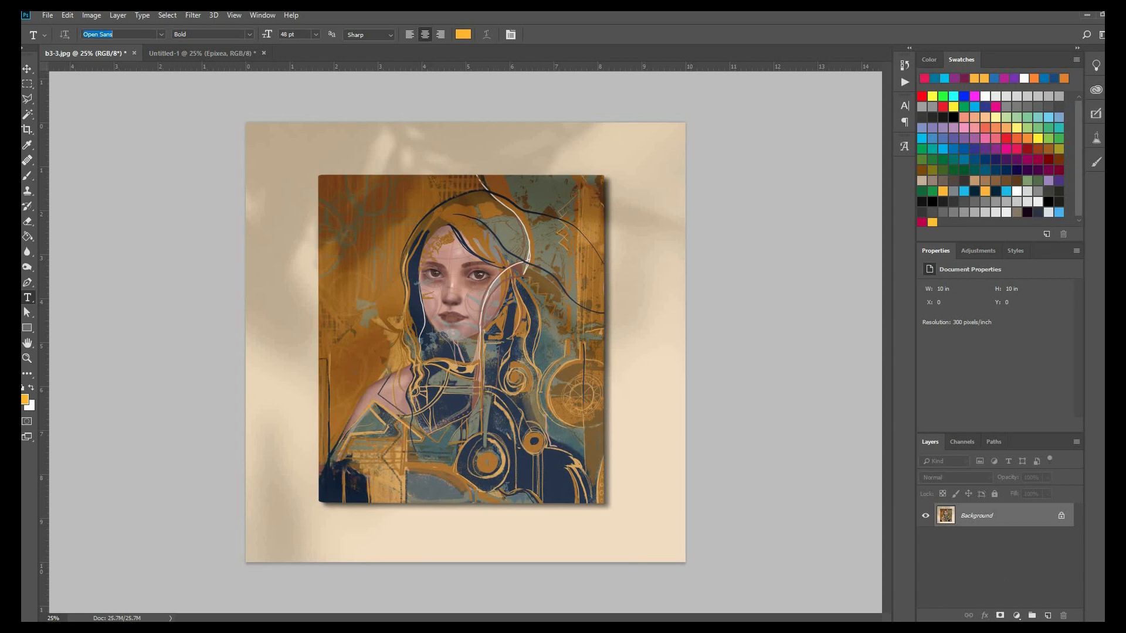